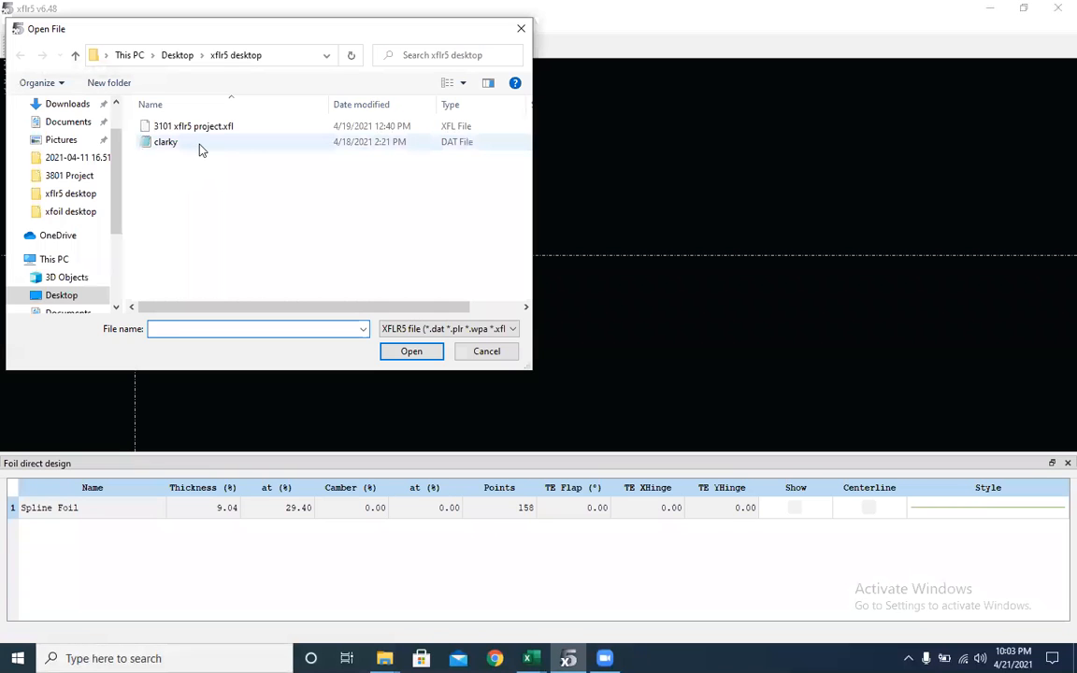
# - Open the clarky airfoil file from the xflr5 desktop folder
pyautogui.click(198, 148)
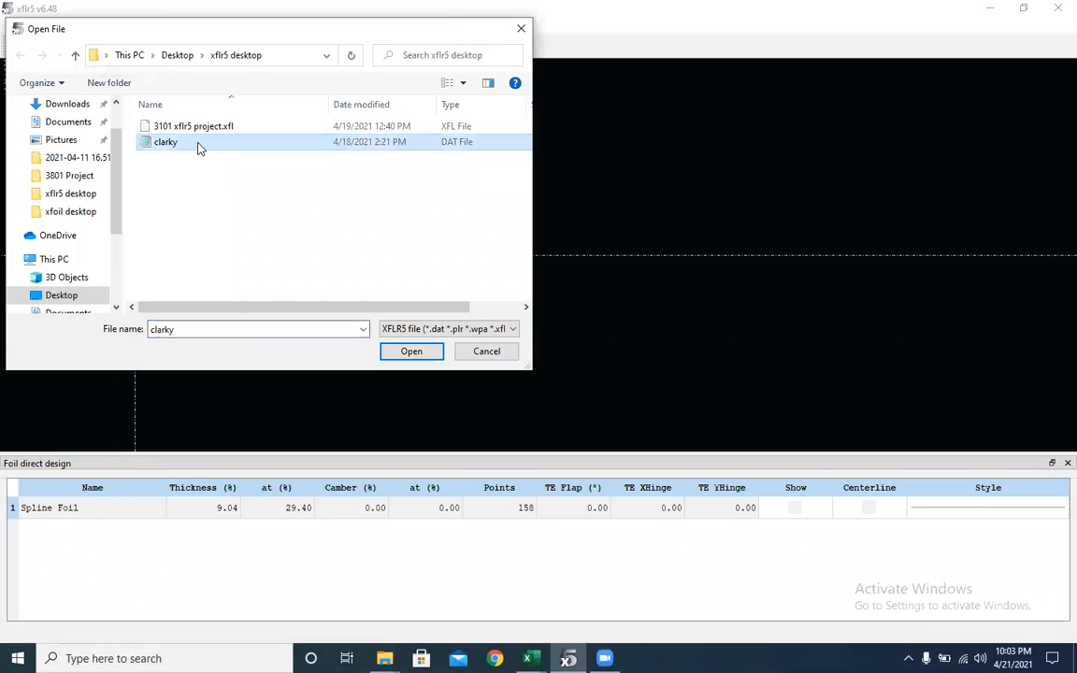
pyautogui.click(425, 356)
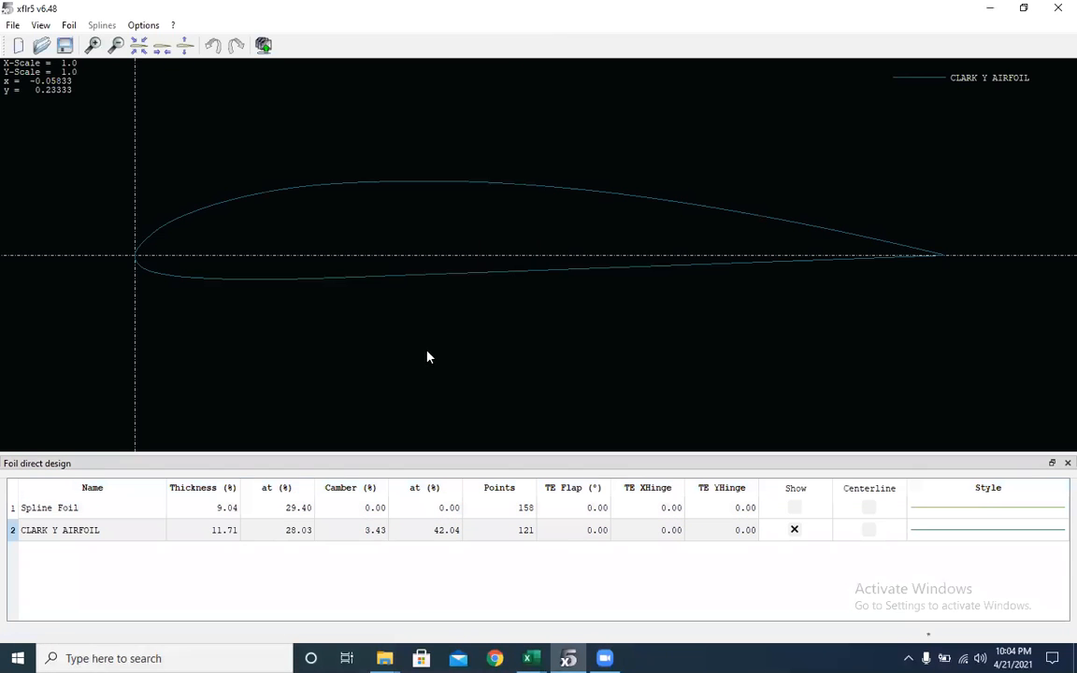
pyautogui.scroll(-1, 363, 291)
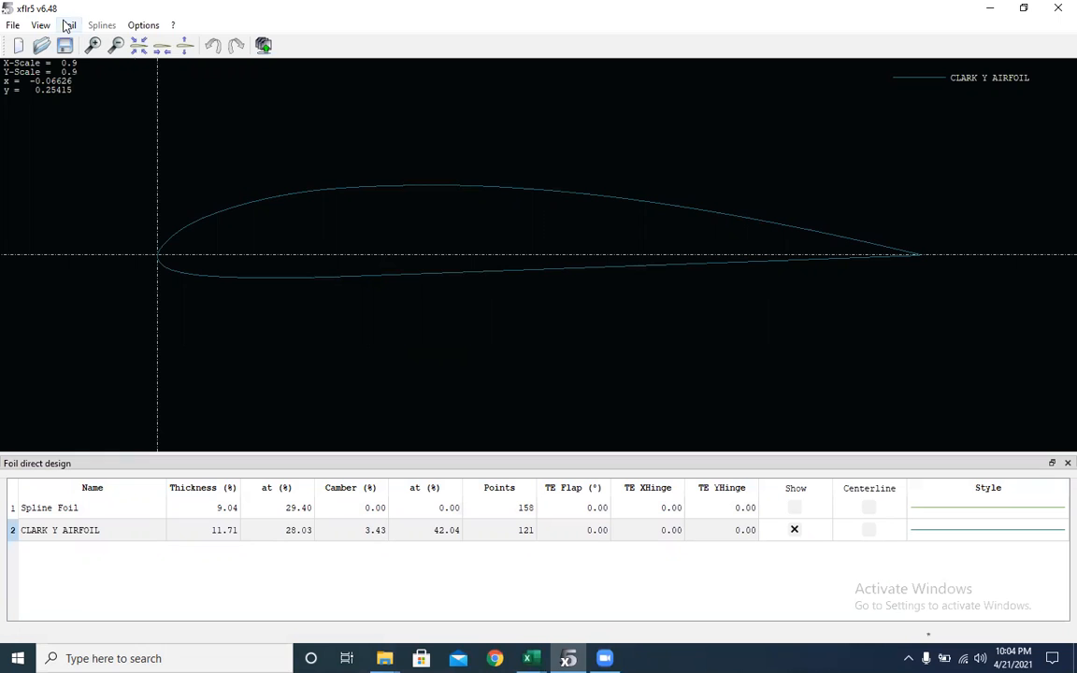
# - Switch to the XFoil Direct Analysis module
pyautogui.click(16, 28)
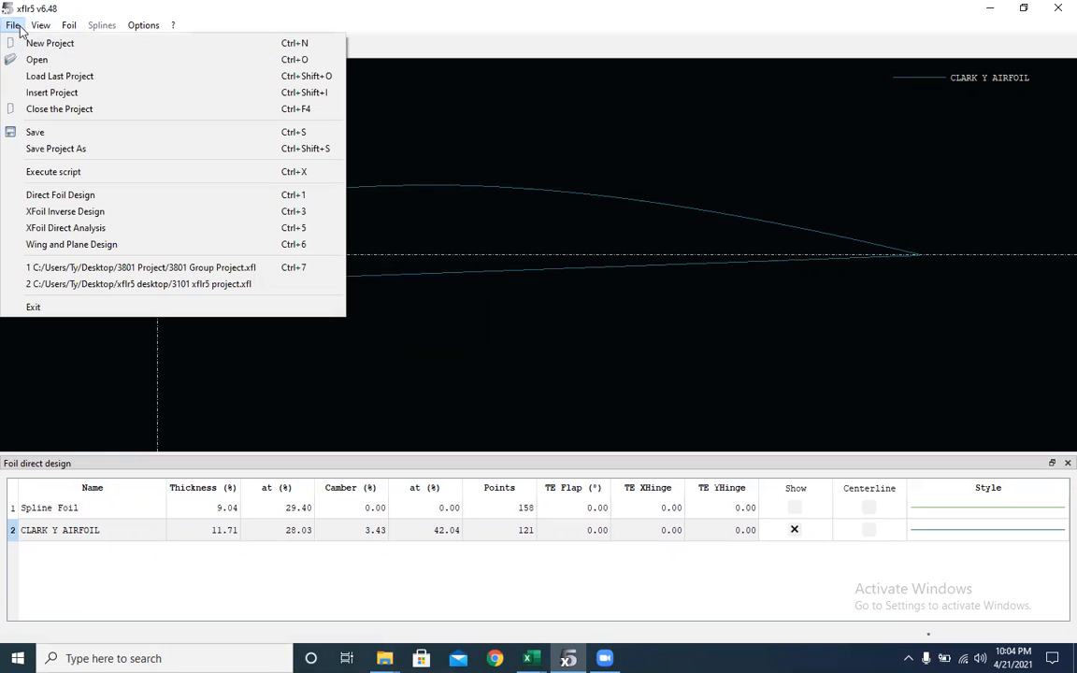
pyautogui.click(97, 233)
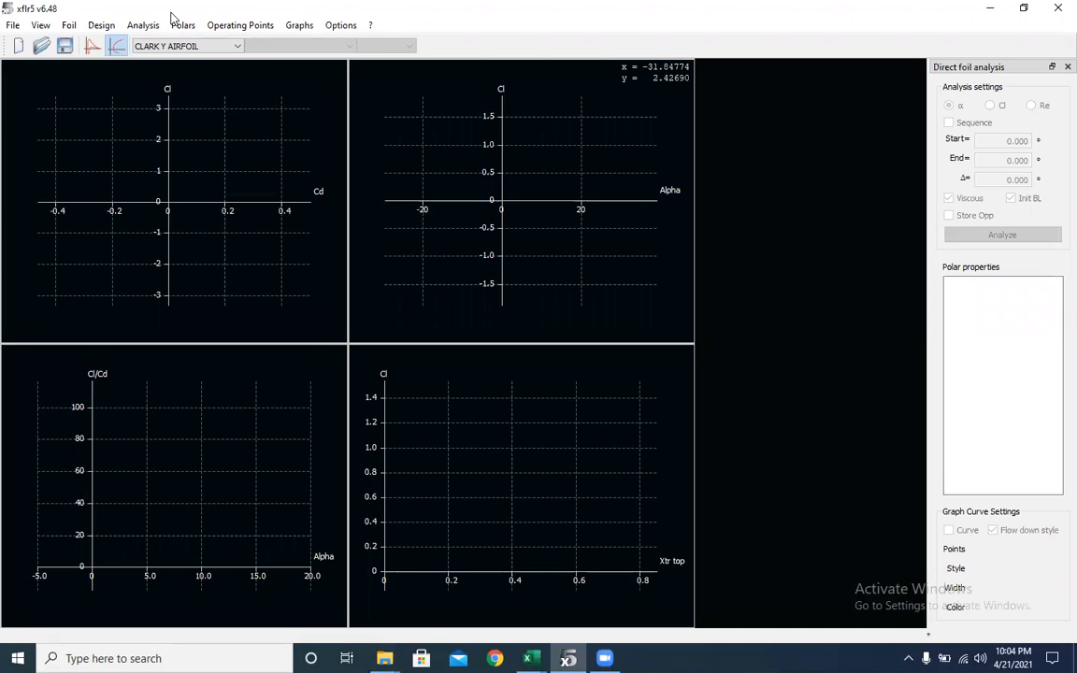
# - Define a new Type 1 foil analysis with a Reynolds number of 1,000,000
pyautogui.click(143, 48)
pyautogui.click(172, 67)
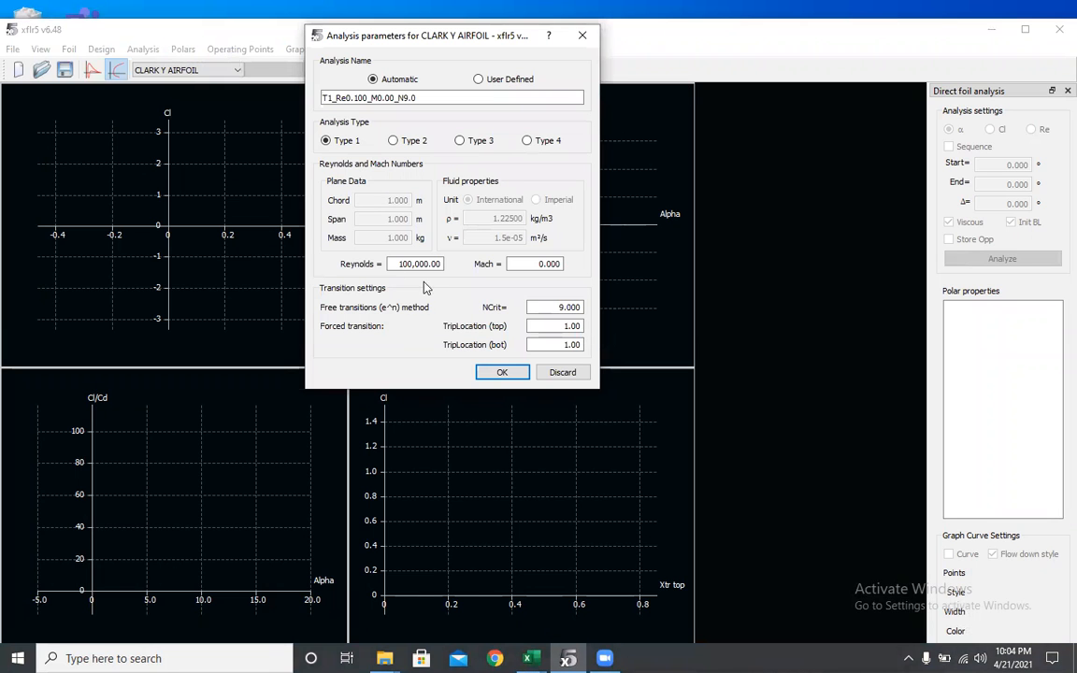
pyautogui.write('1')
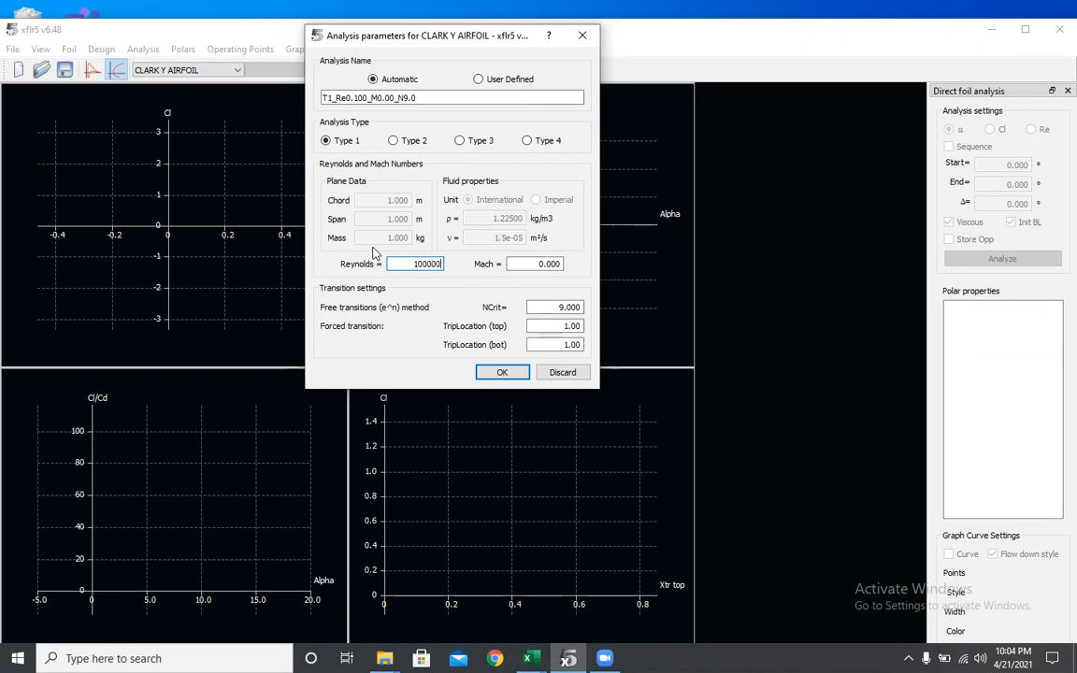
pyautogui.click(502, 373)
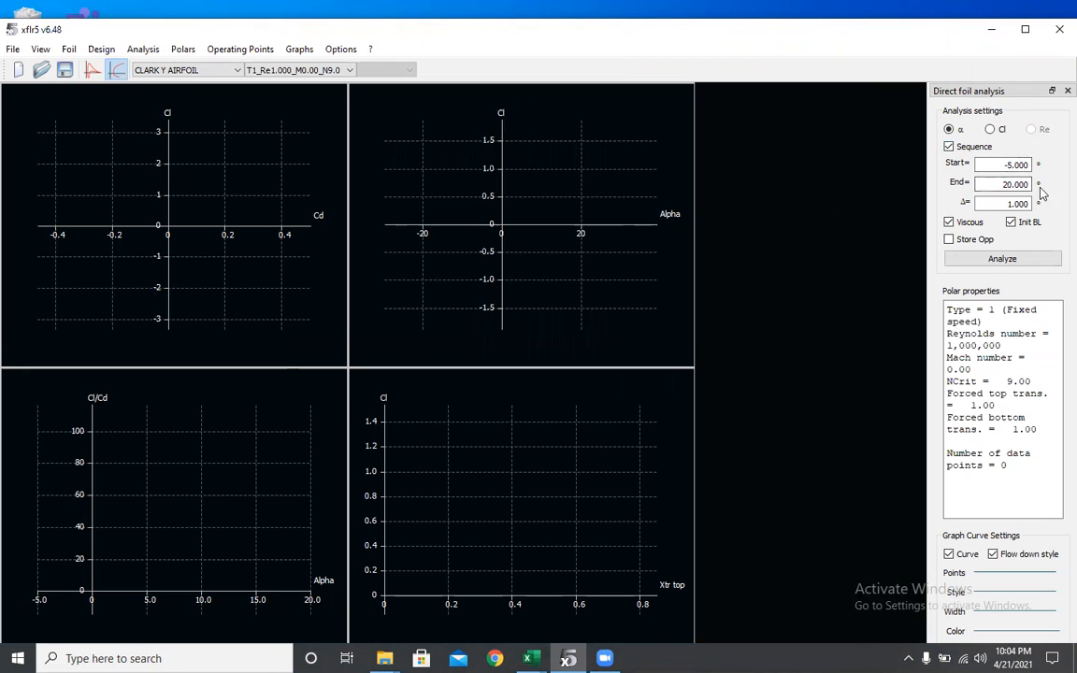
# - Run the sequential alpha analysis from -5° to 20° in 1° steps
pyautogui.doubleClick(1014, 203)
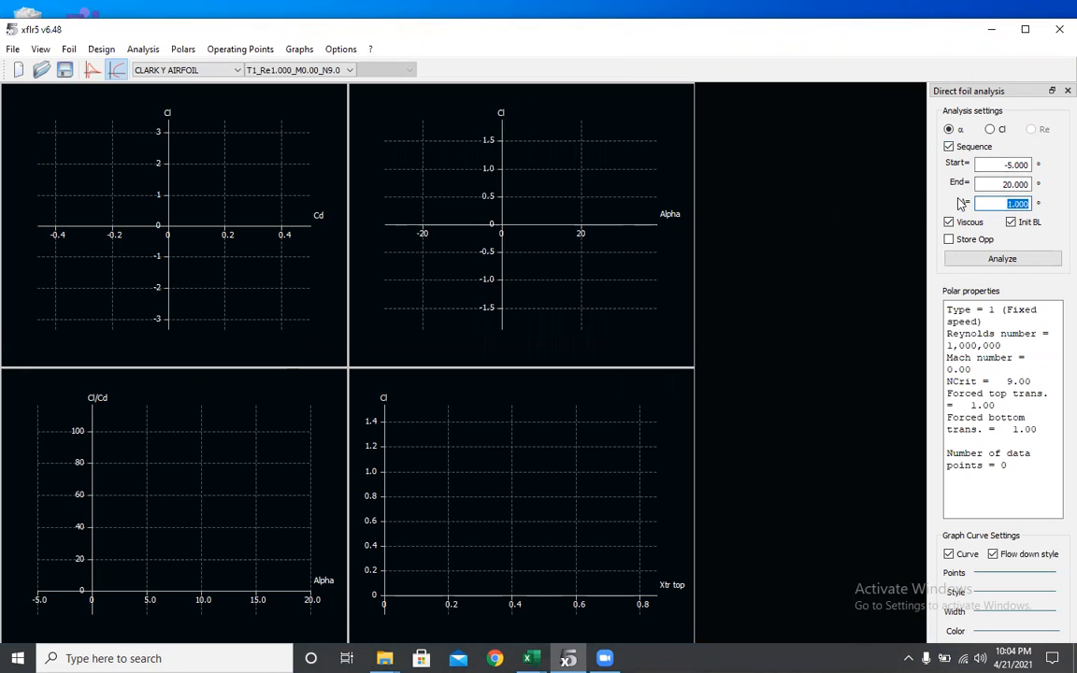
pyautogui.click(1004, 261)
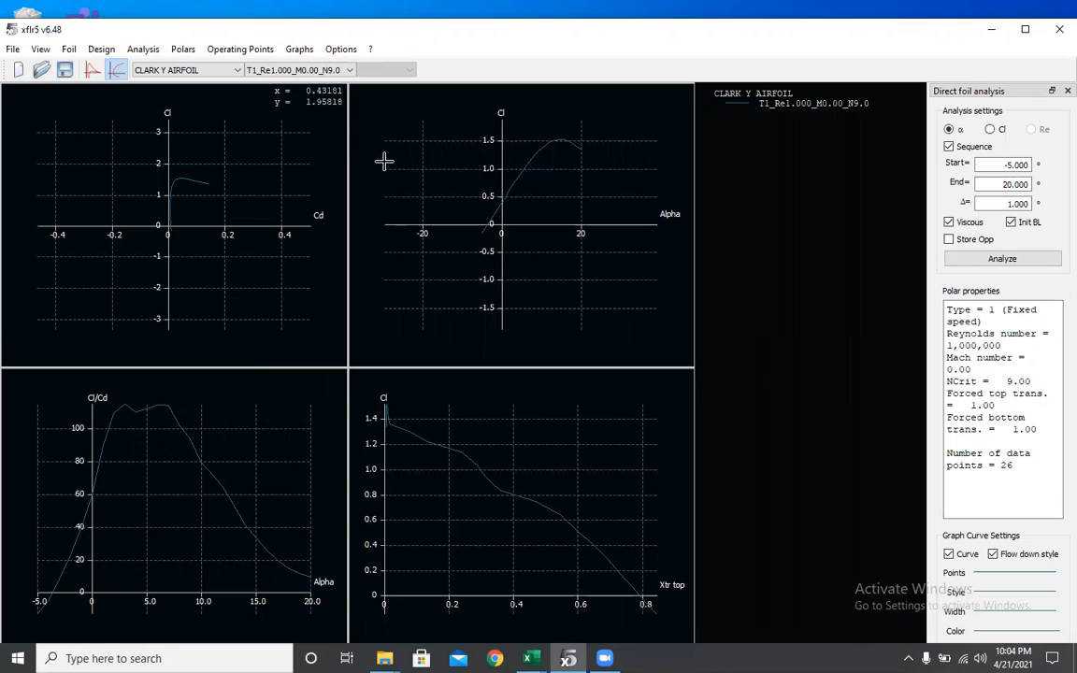
pyautogui.rightClick(437, 159)
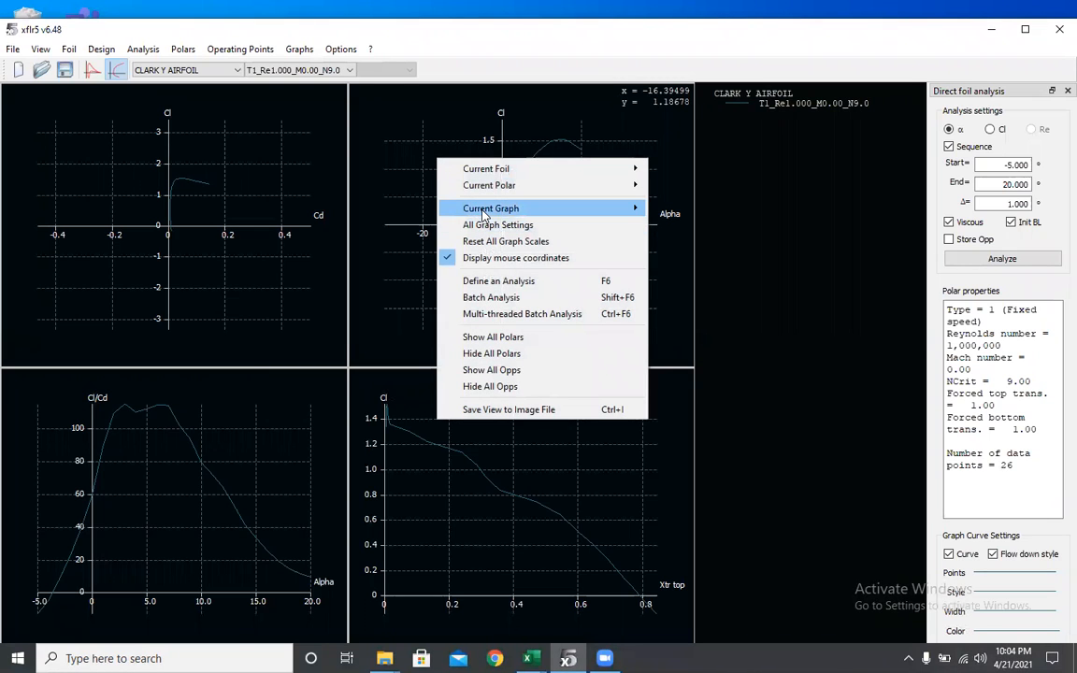
pyautogui.moveTo(479, 208)
pyautogui.click(793, 317)
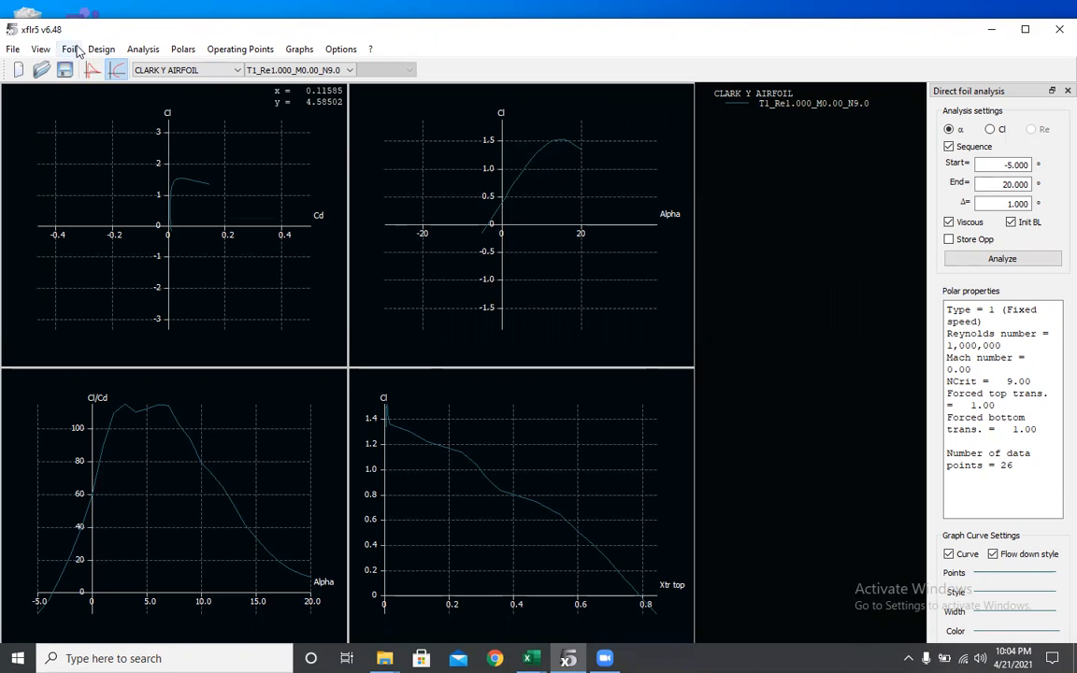
# - Switch to Wing and Plane Design and start defining a new plane
pyautogui.click(13, 49)
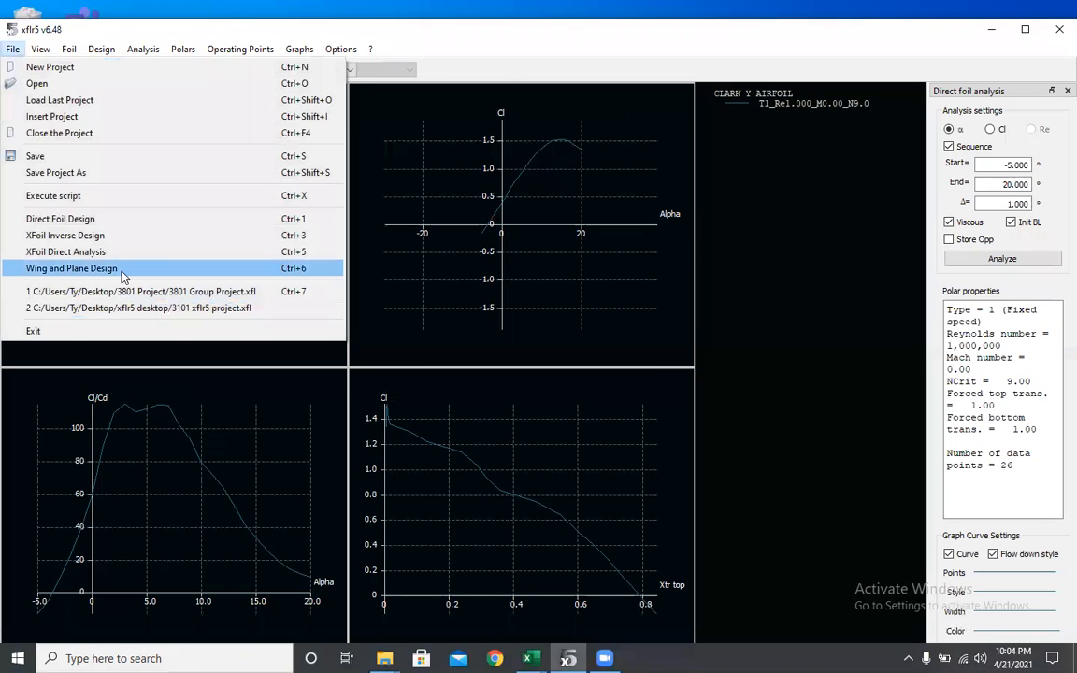
pyautogui.click(122, 272)
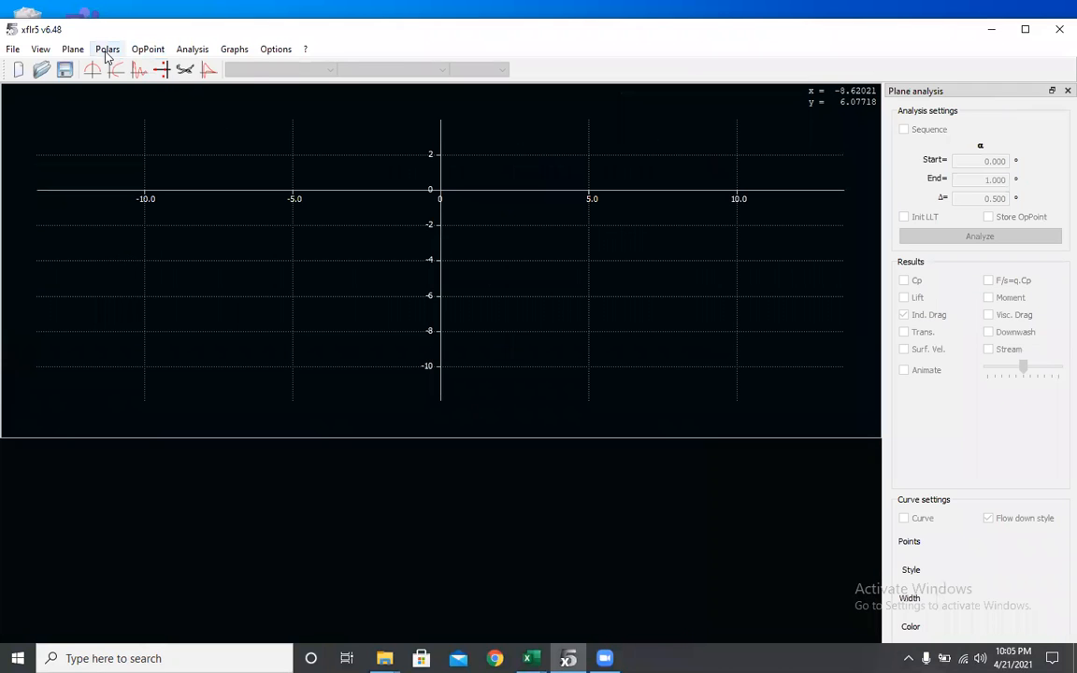
pyautogui.click(72, 49)
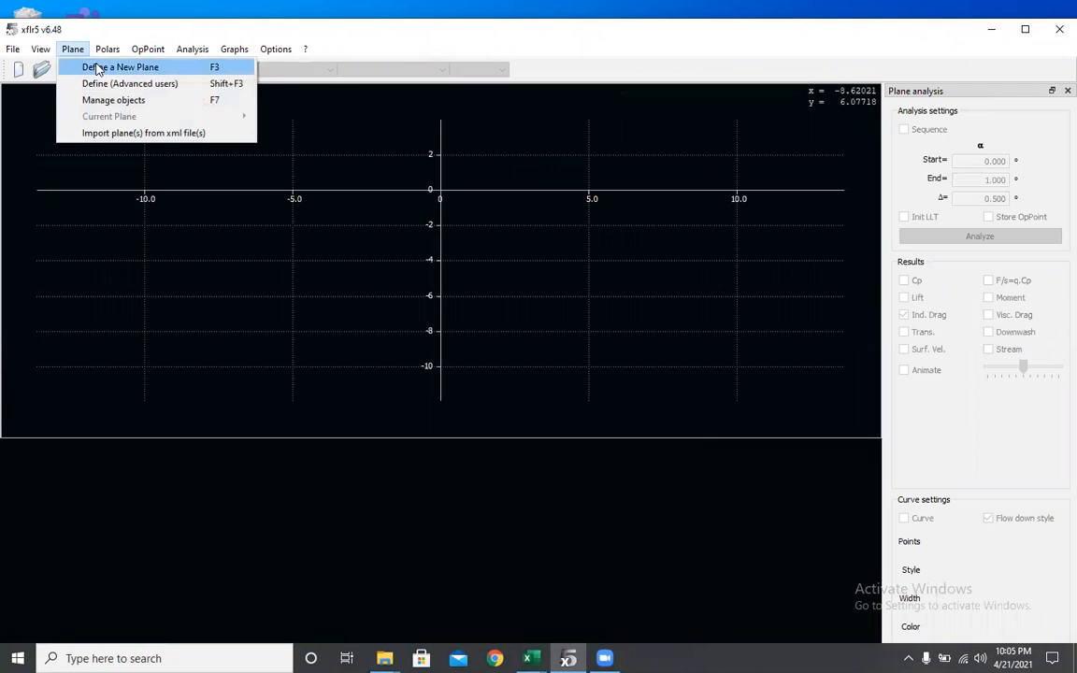
pyautogui.click(97, 67)
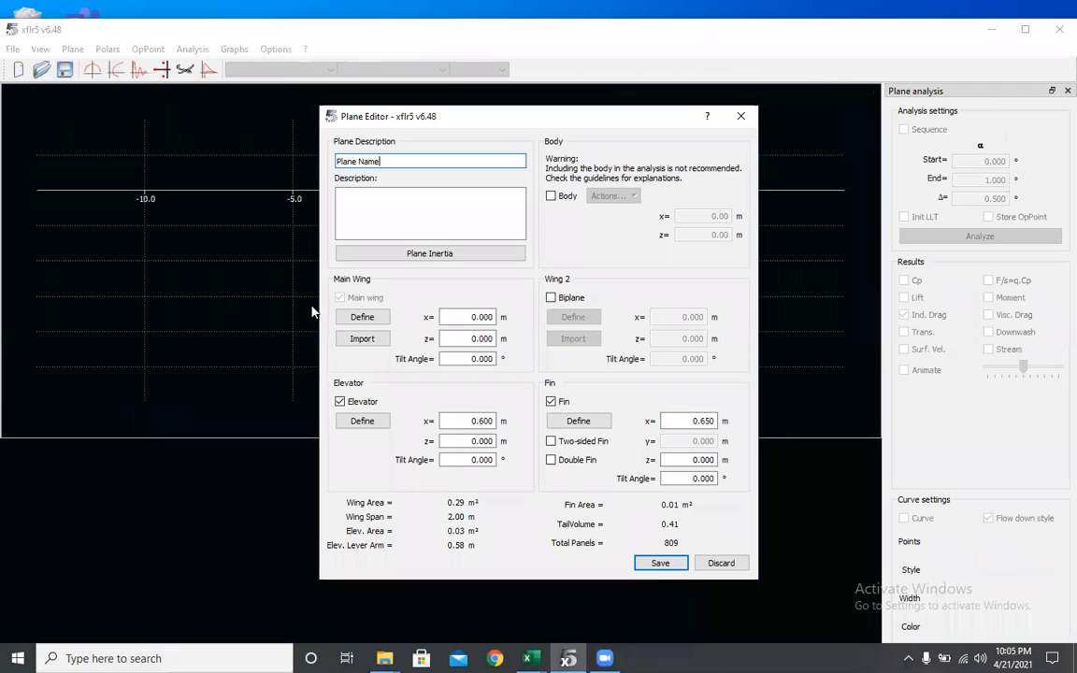
# - Remove the elevator and fin from the plane and open the main wing definition
pyautogui.click(340, 401)
pyautogui.click(550, 402)
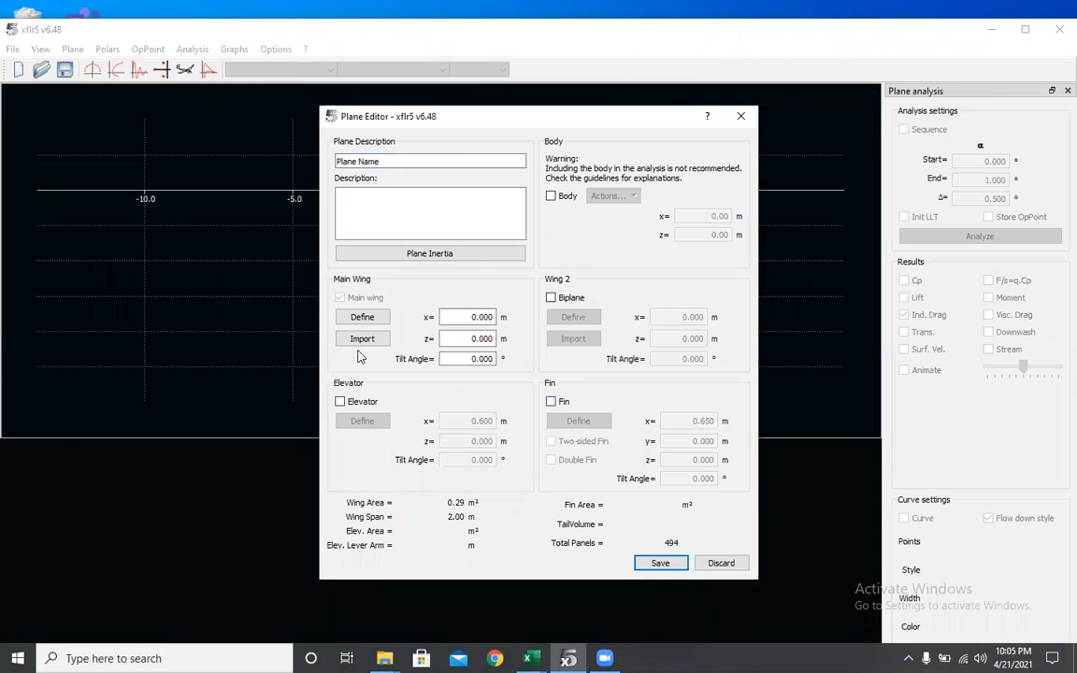
pyautogui.click(363, 317)
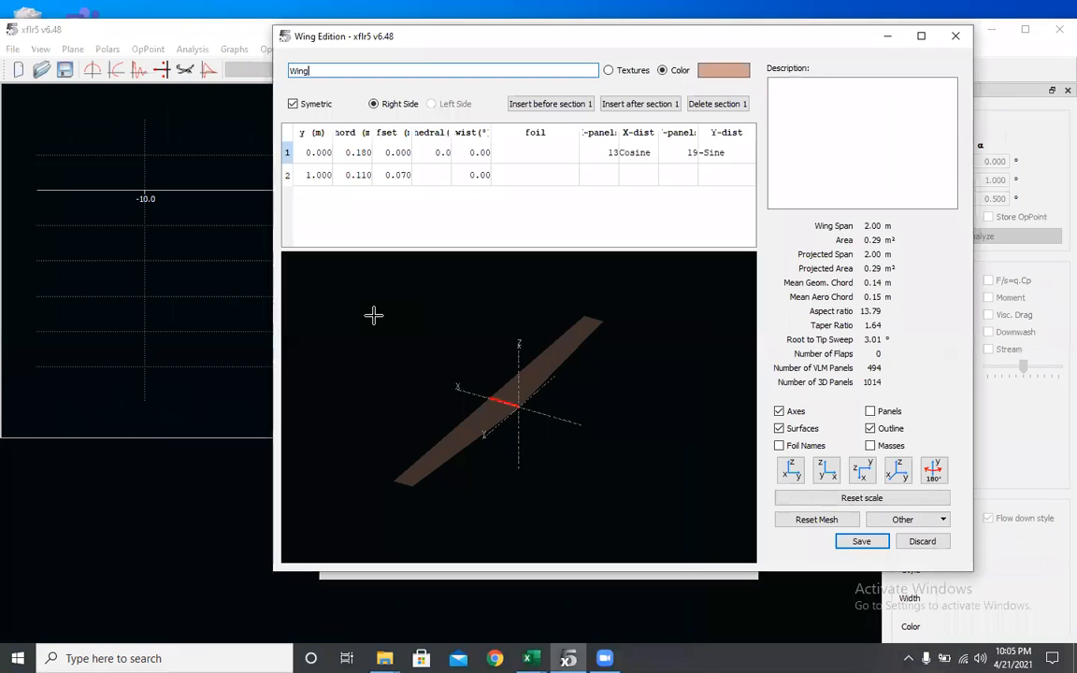
# - Set the root and tip chords to 1 m and the tip offset to 0
pyautogui.doubleClick(312, 175)
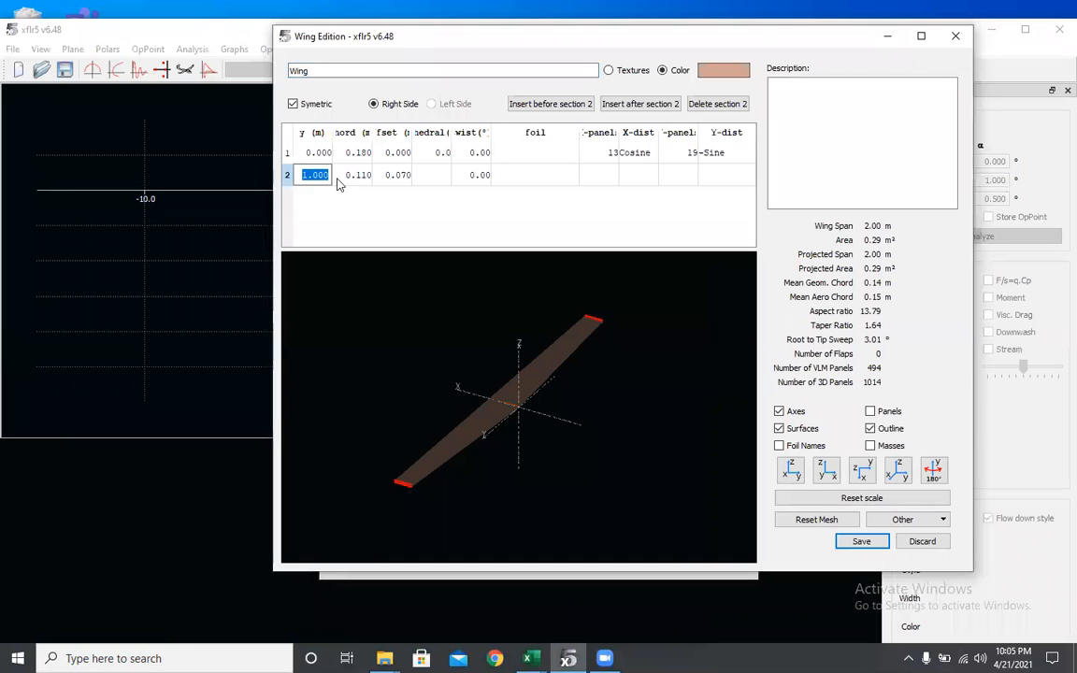
pyautogui.doubleClick(355, 153)
pyautogui.write('1')
pyautogui.doubleClick(364, 176)
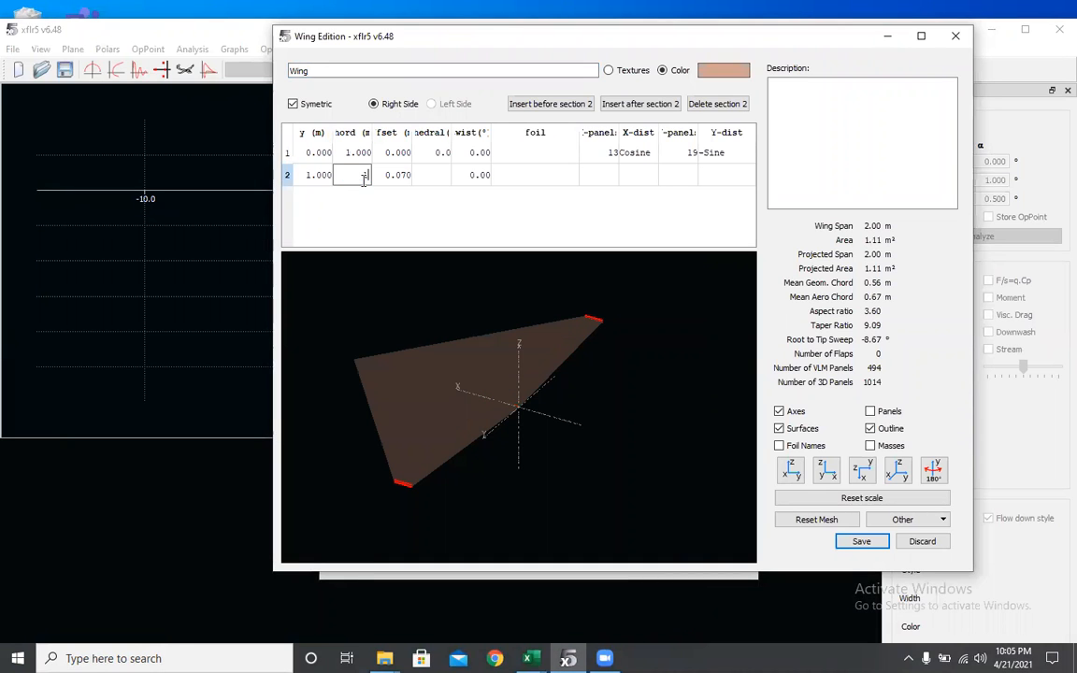
pyautogui.write('1')
pyautogui.doubleClick(394, 177)
pyautogui.press('BackSpace')
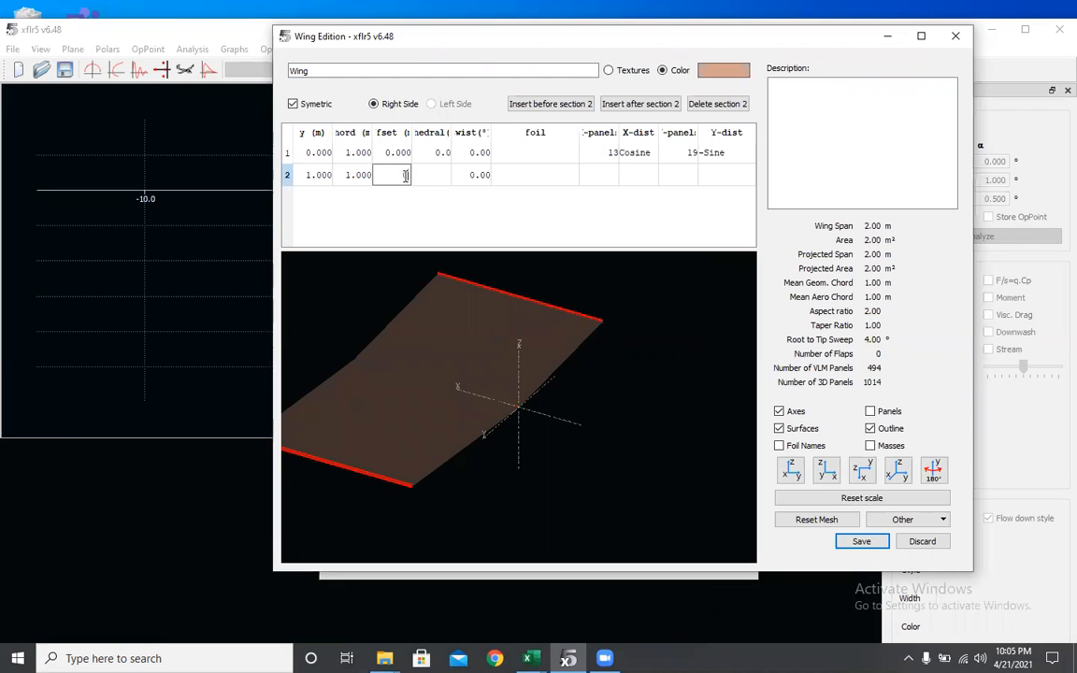
pyautogui.write('0')
# - Assign the CLARK Y AIRFOIL to both the root and tip wing sections
pyautogui.doubleClick(558, 161)
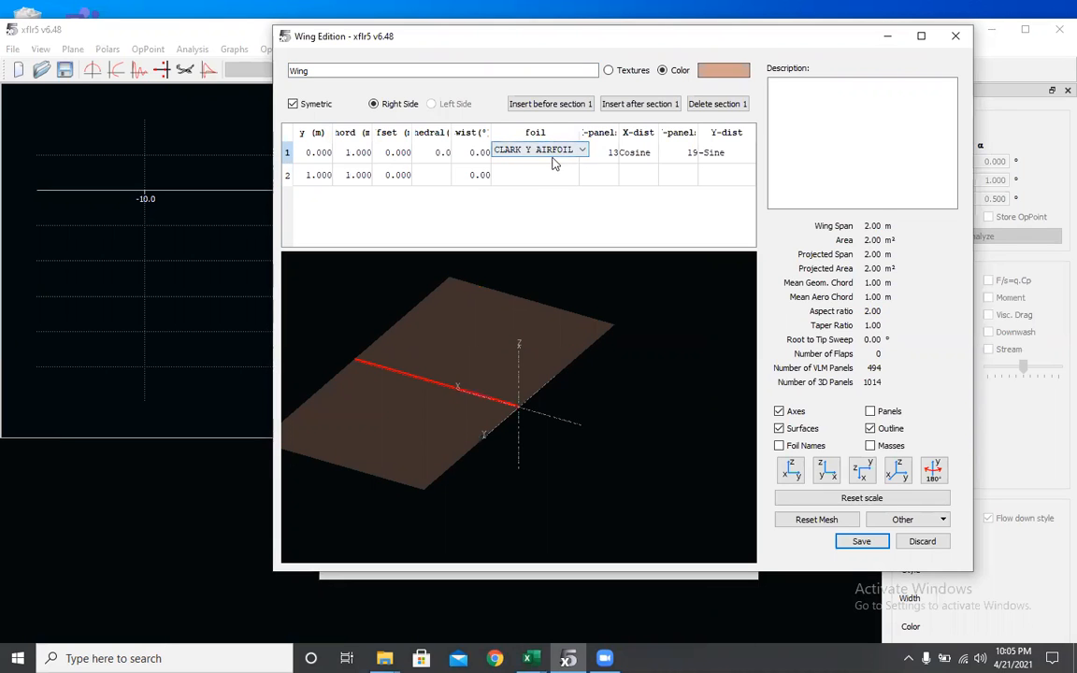
pyautogui.click(551, 155)
pyautogui.click(552, 163)
pyautogui.doubleClick(548, 173)
pyautogui.click(547, 174)
pyautogui.click(545, 186)
pyautogui.click(544, 177)
pyautogui.click(545, 184)
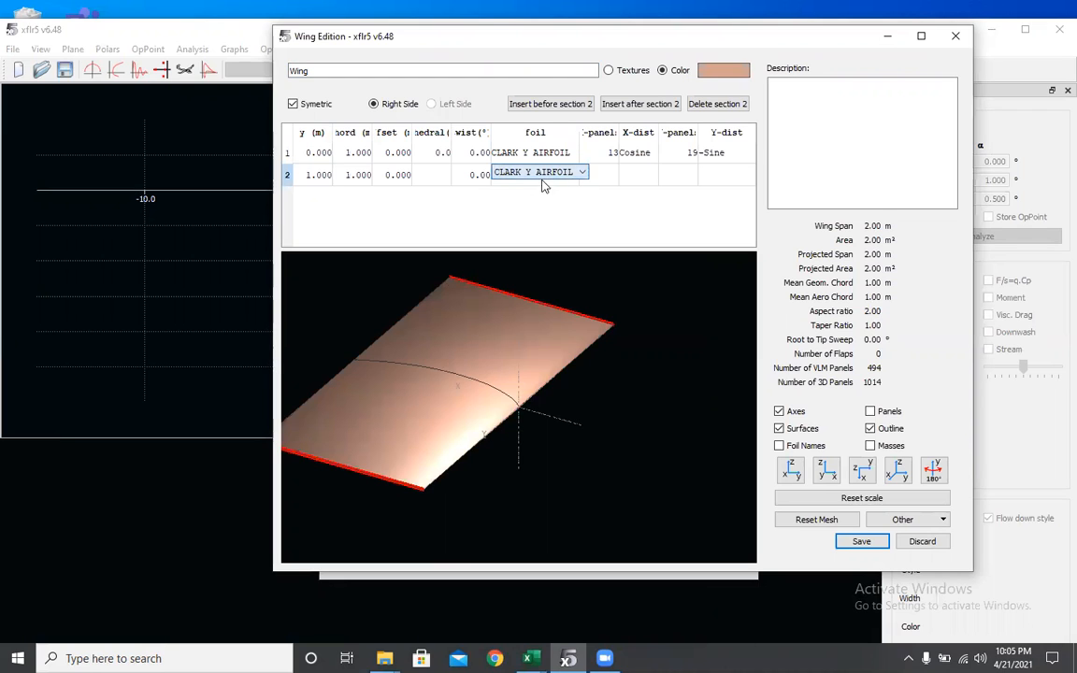
# - Set the tip section's span position y to 2 m
pyautogui.doubleClick(320, 177)
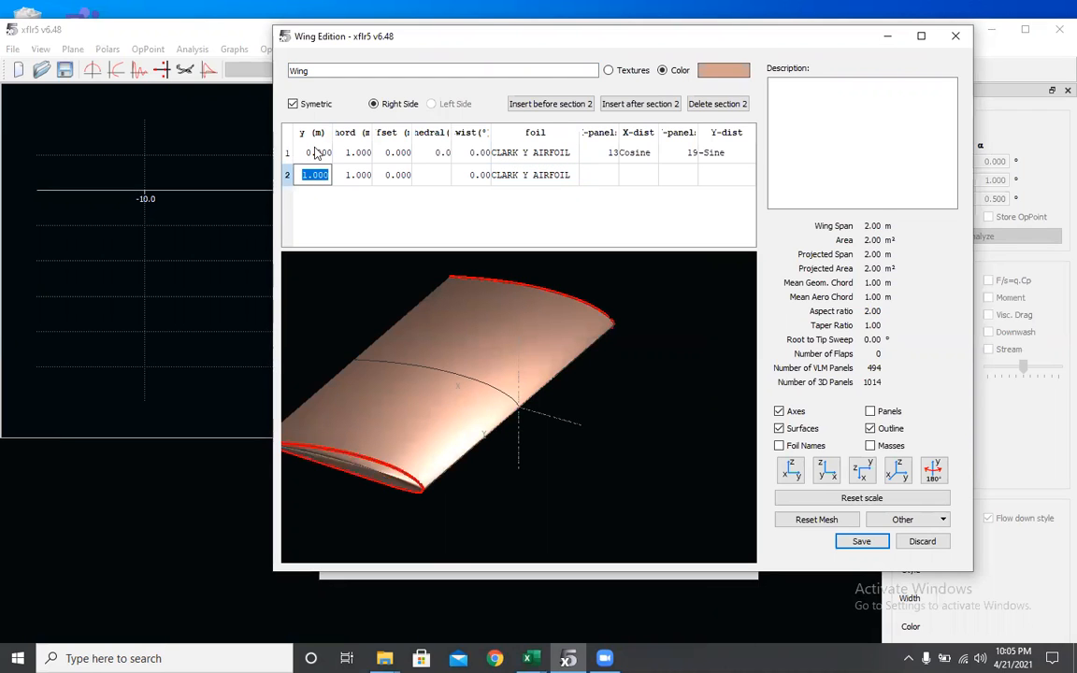
pyautogui.doubleClick(317, 152)
pyautogui.doubleClick(311, 175)
pyautogui.write('2')
pyautogui.press('Return')
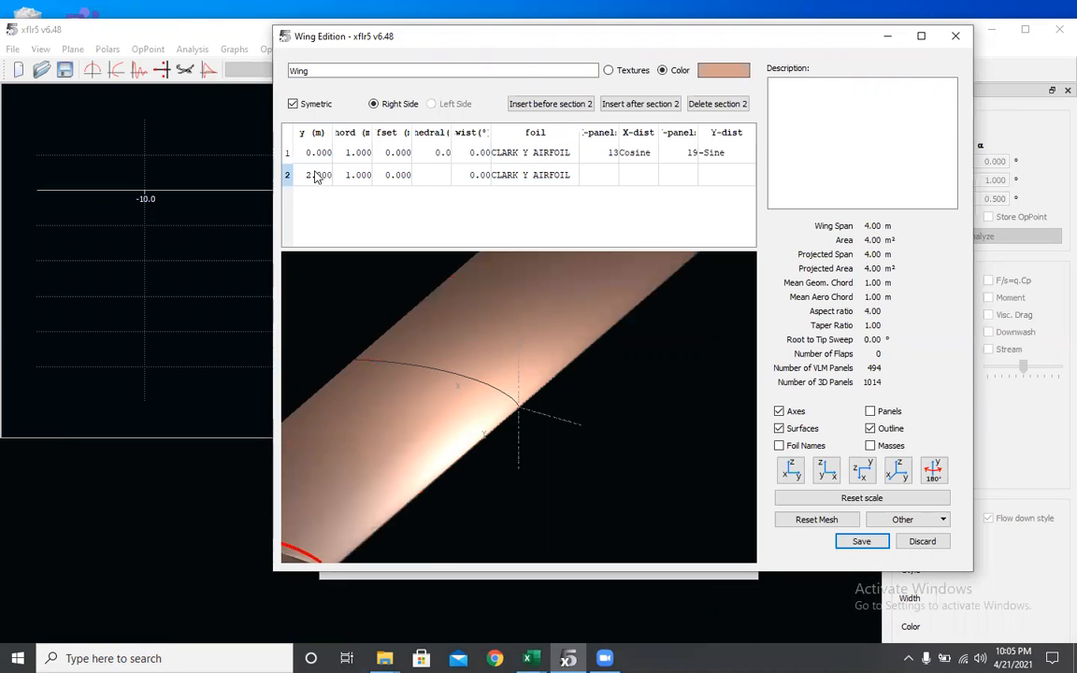
# - Save the wing definition and then save the plane
pyautogui.scroll(-2, 481, 375)
pyautogui.scroll(10, 481, 373)
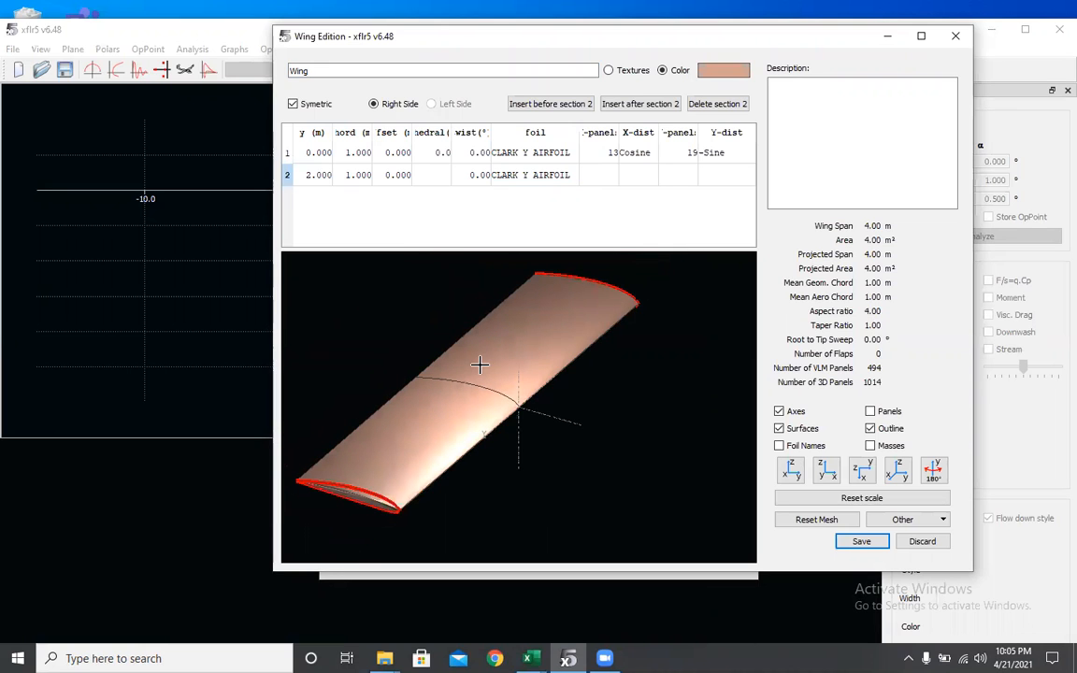
pyautogui.click(841, 542)
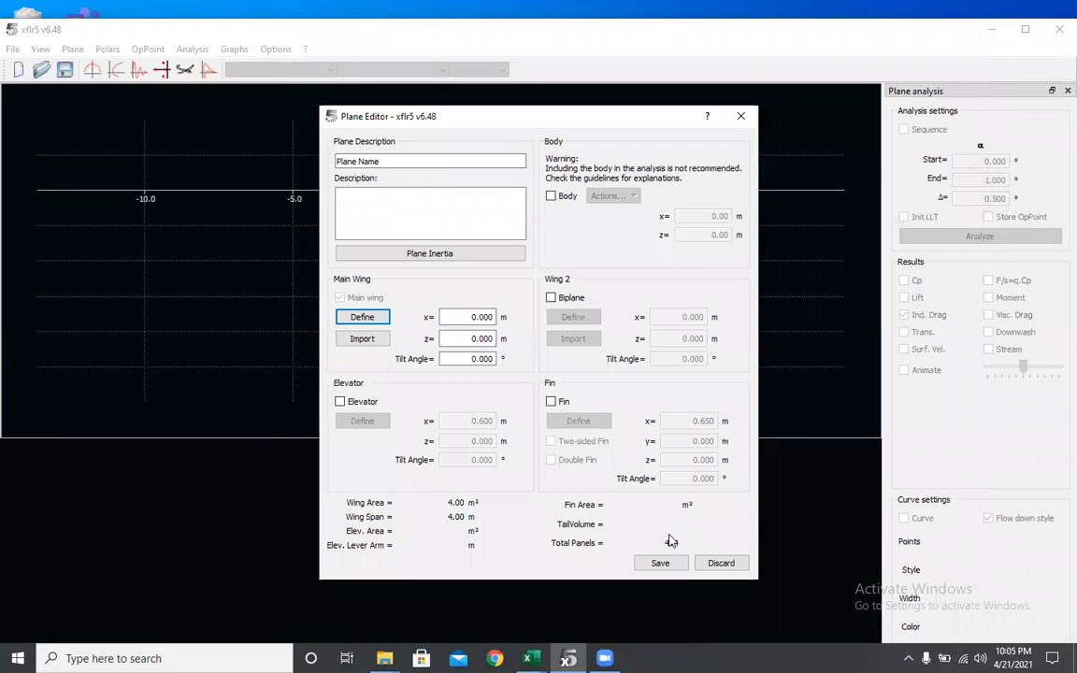
pyautogui.click(660, 562)
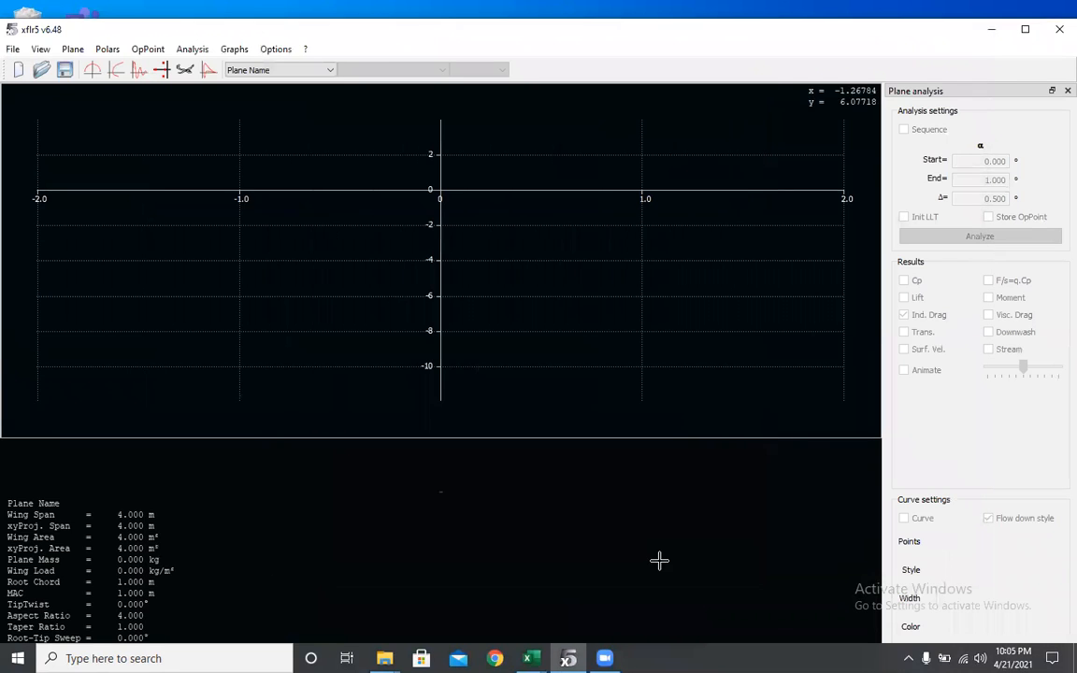
# - Return to the XFoil Direct Analysis module
pyautogui.click(15, 51)
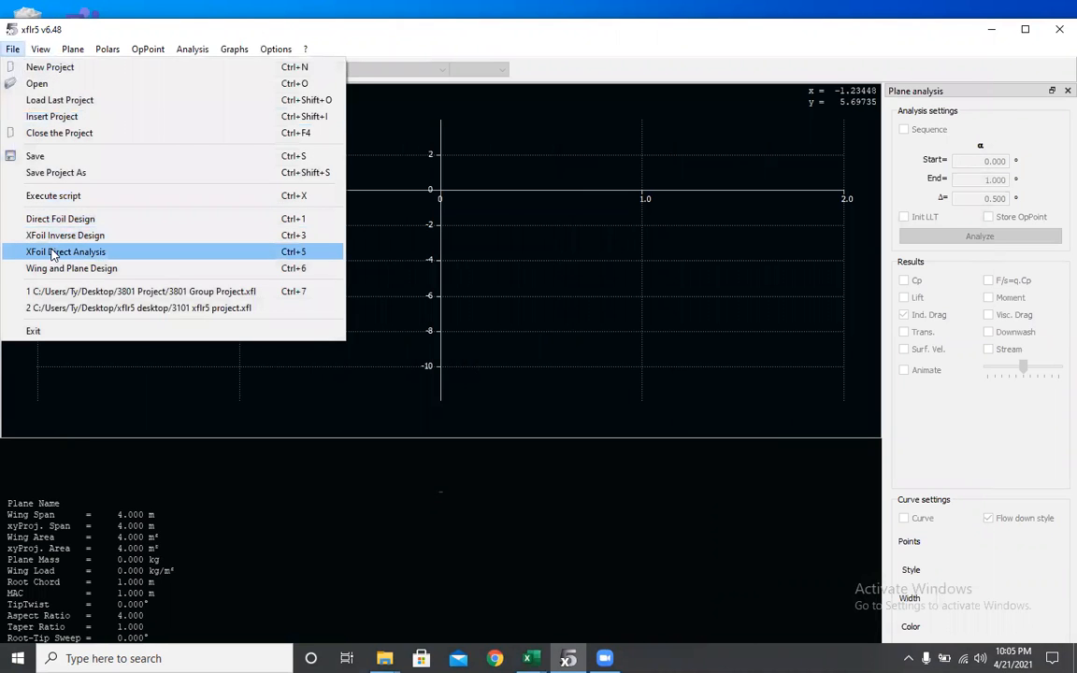
pyautogui.click(53, 251)
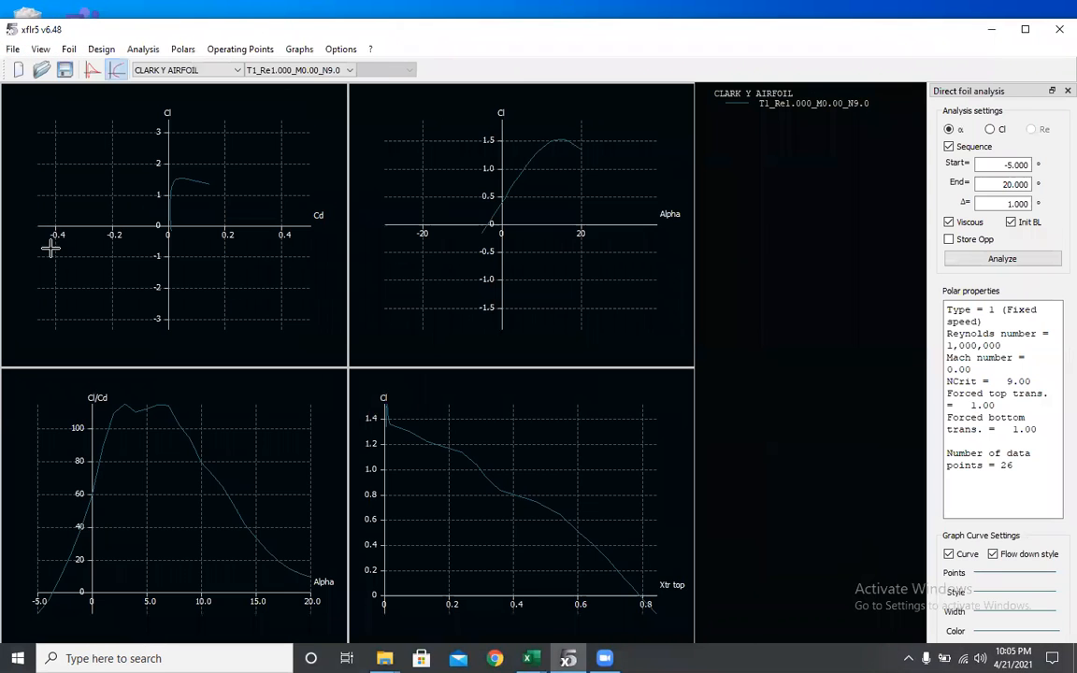
pyautogui.click(143, 50)
pyautogui.click(11, 48)
pyautogui.click(11, 48)
pyautogui.click(89, 254)
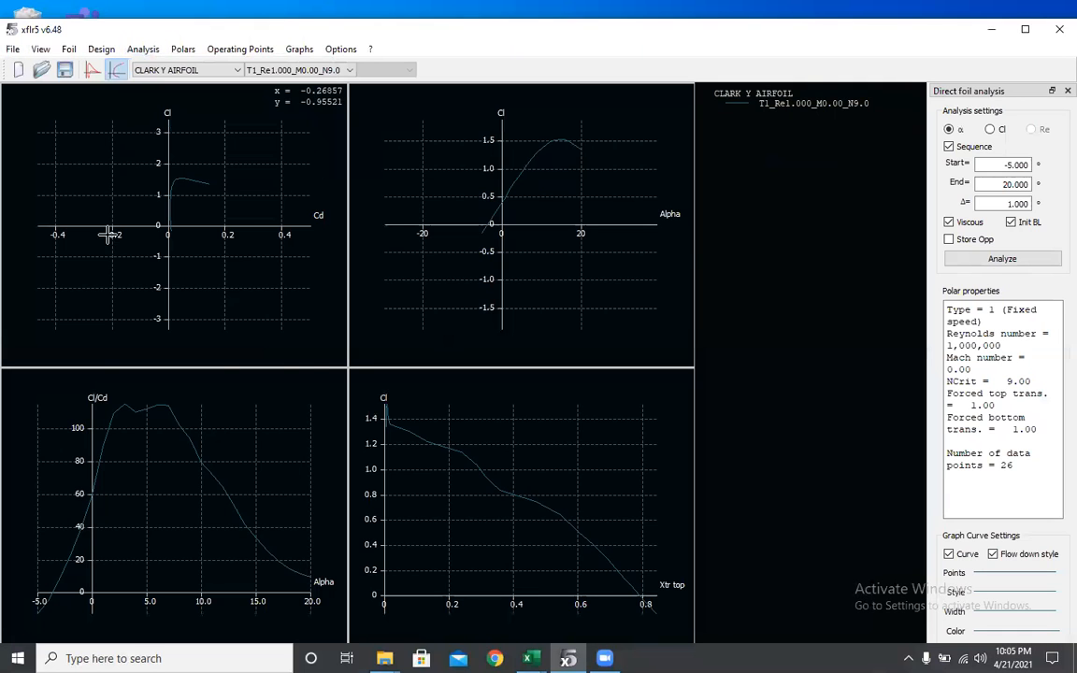
# - Run a batch foil analysis for Reynolds 900,000 to 1,100,000 in steps of 100,000, alpha -5° to 20° by 1°
pyautogui.click(138, 55)
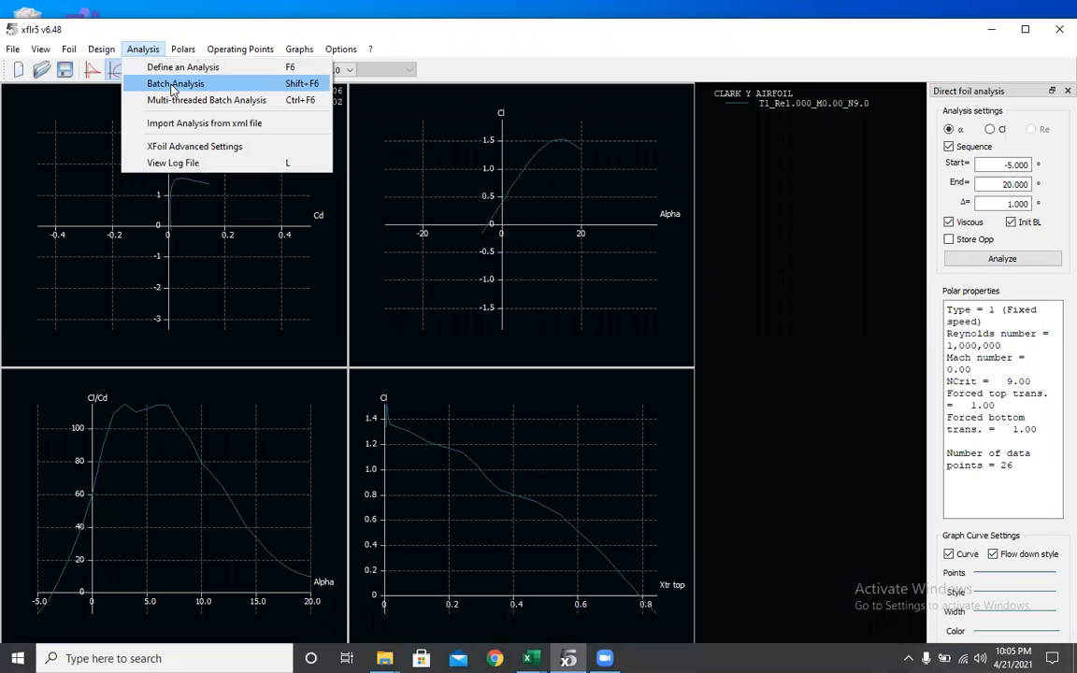
pyautogui.click(169, 83)
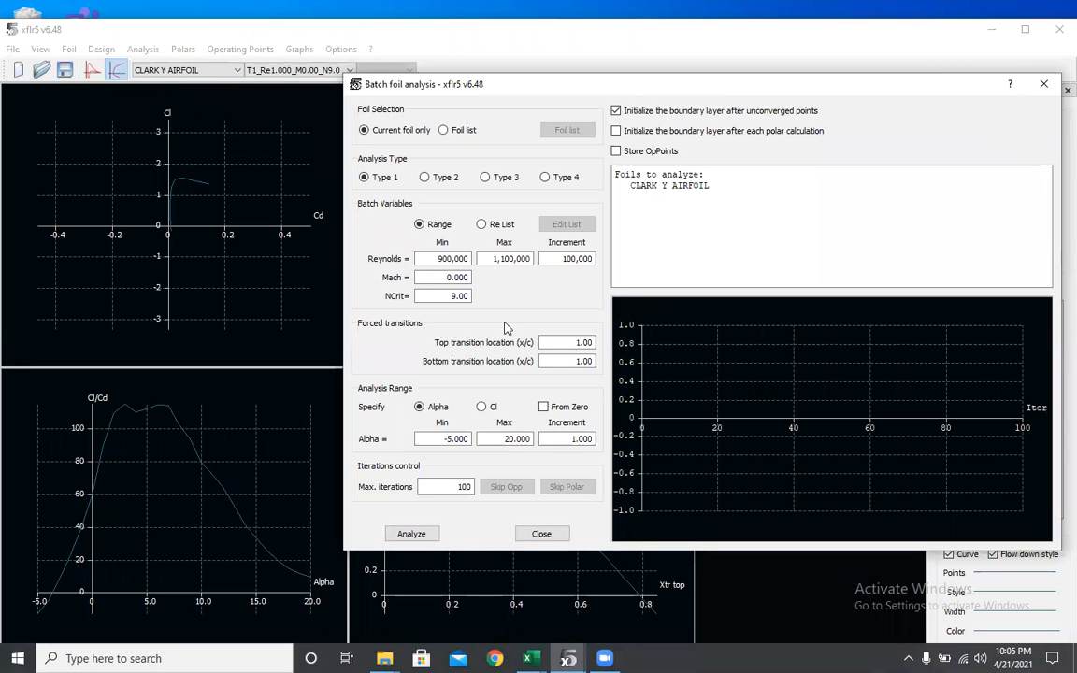
pyautogui.moveTo(420, 258); pyautogui.dragTo(471, 258)
pyautogui.press('Tab')
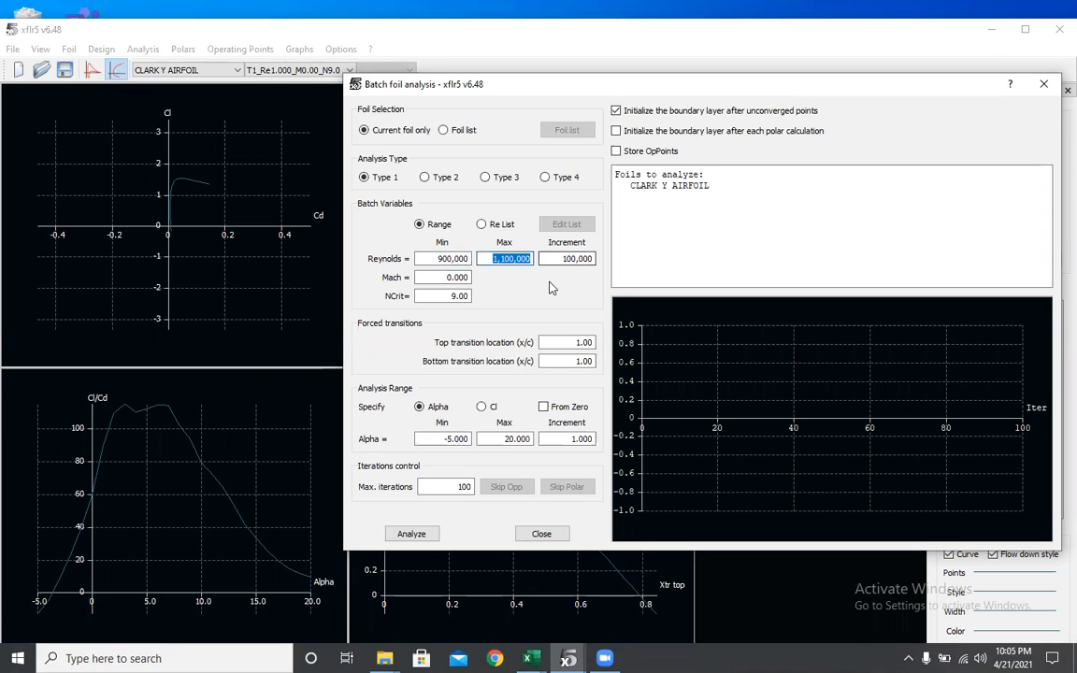
pyautogui.press('Tab')
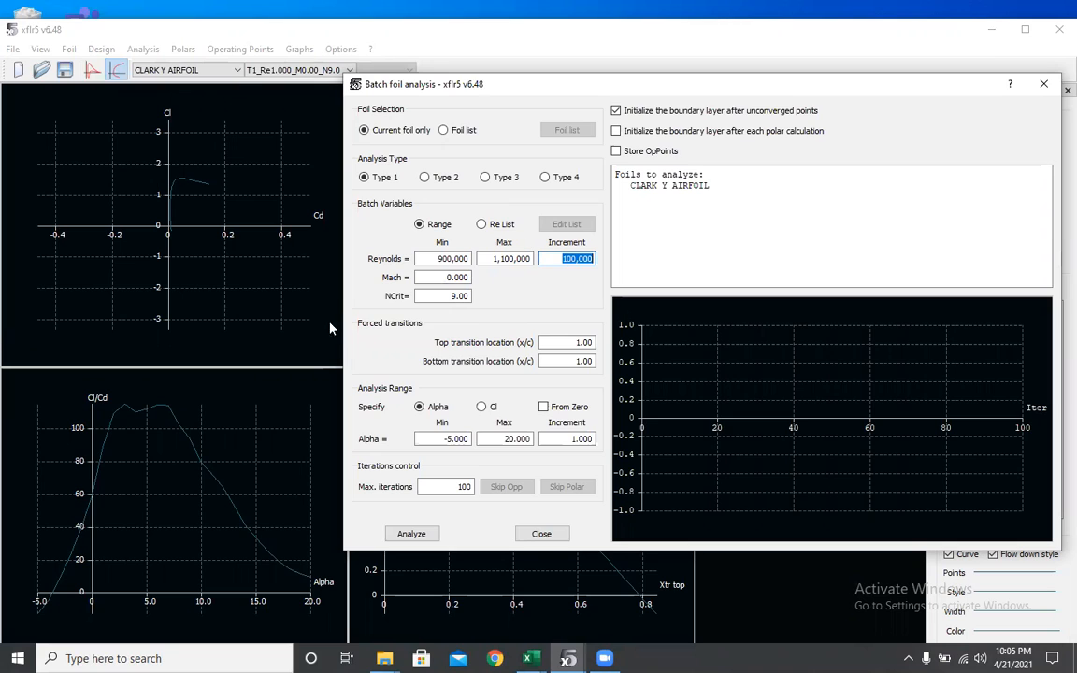
pyautogui.click(443, 439)
pyautogui.click(514, 439)
pyautogui.click(434, 486)
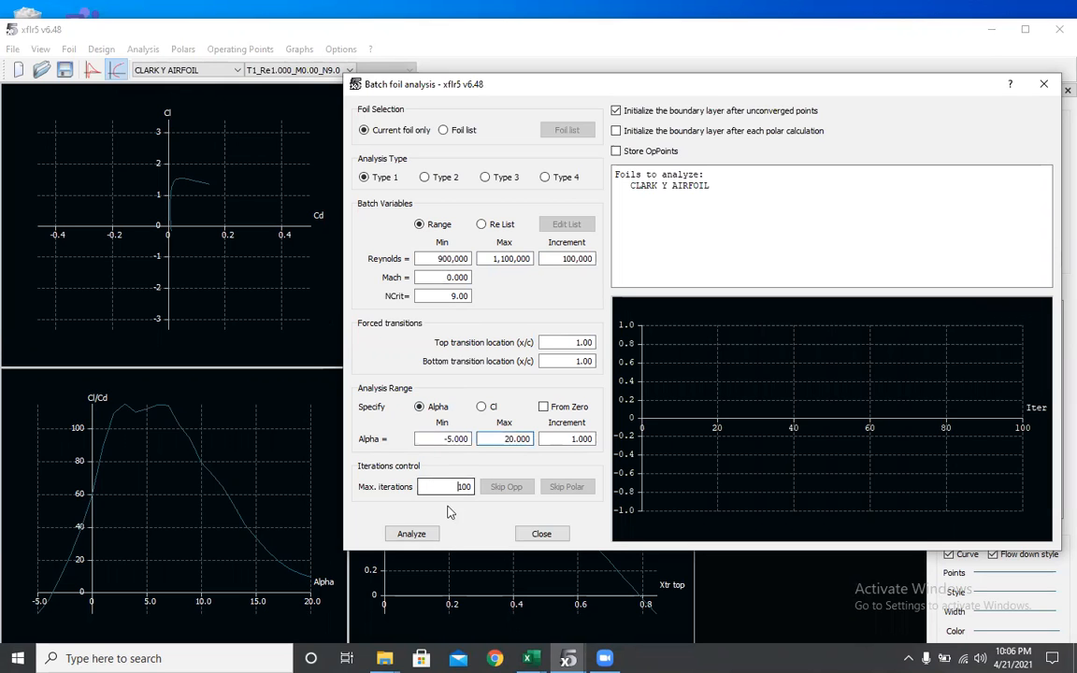
pyautogui.click(412, 534)
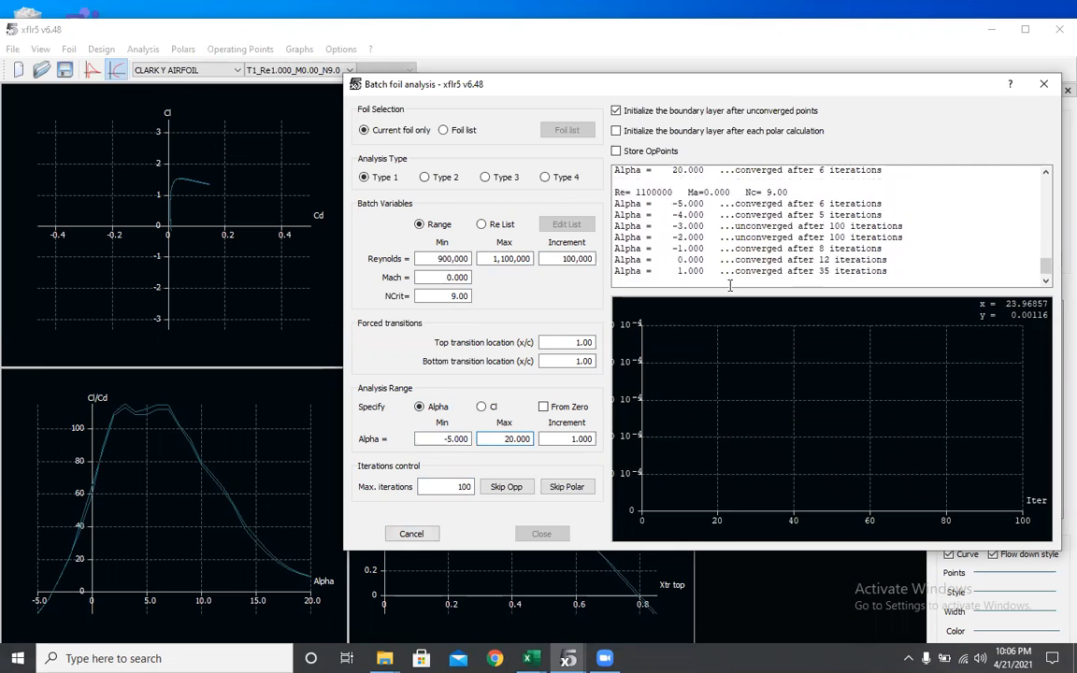
pyautogui.click(1050, 86)
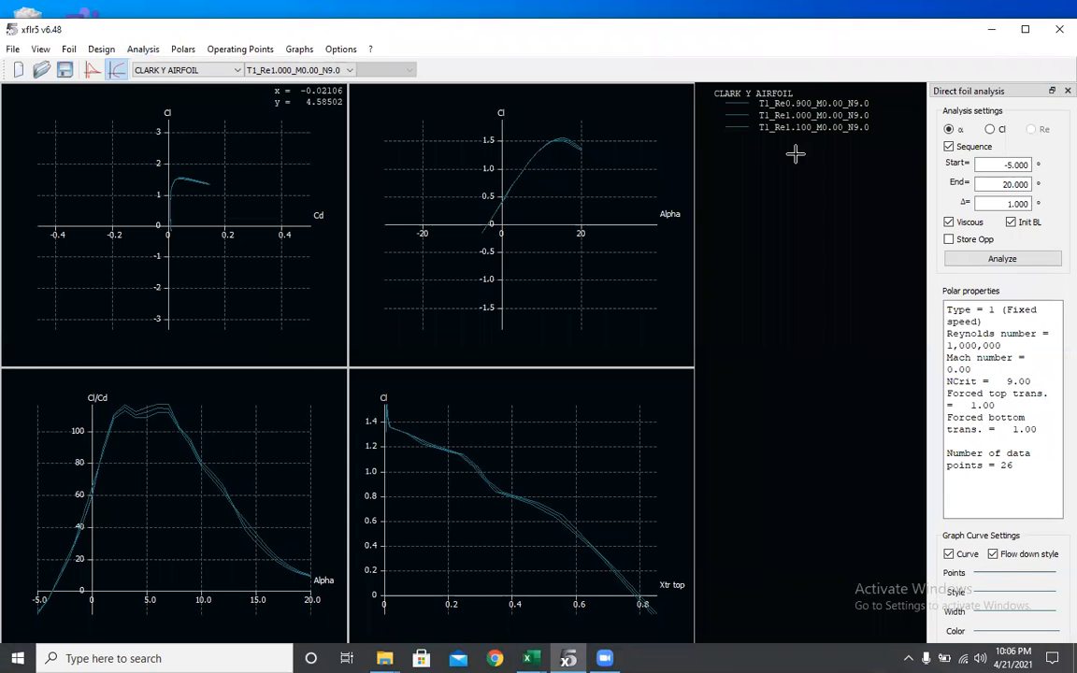
# - In Wing and Plane Design, define a Type 1 fixed-speed plane analysis with free stream speed 15 m/s
pyautogui.click(15, 49)
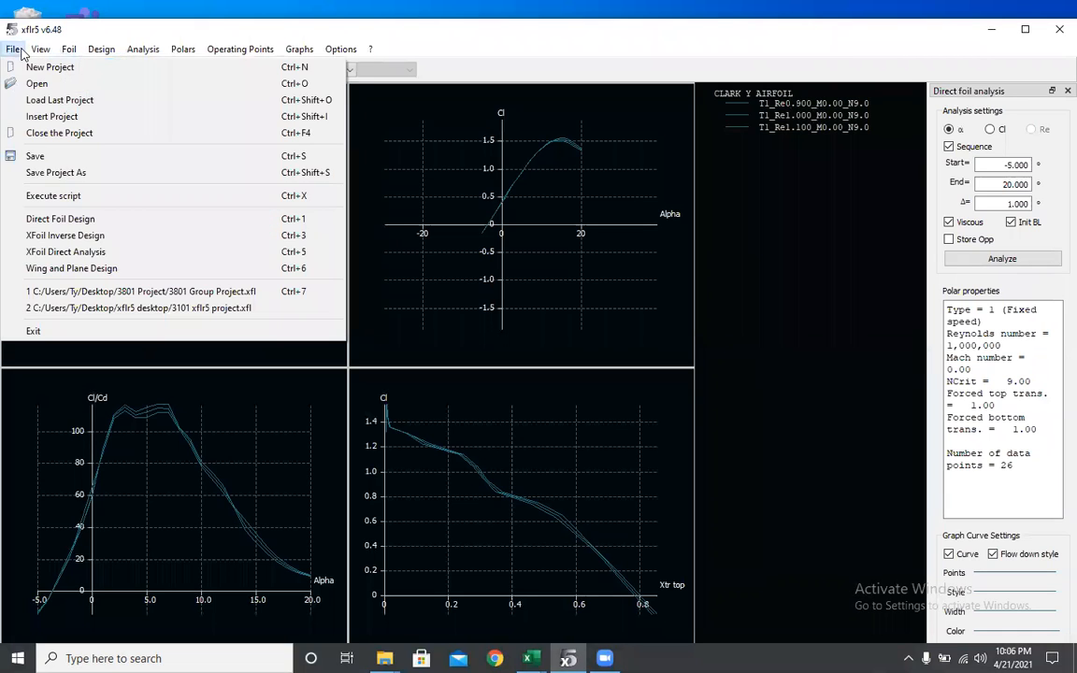
pyautogui.click(86, 269)
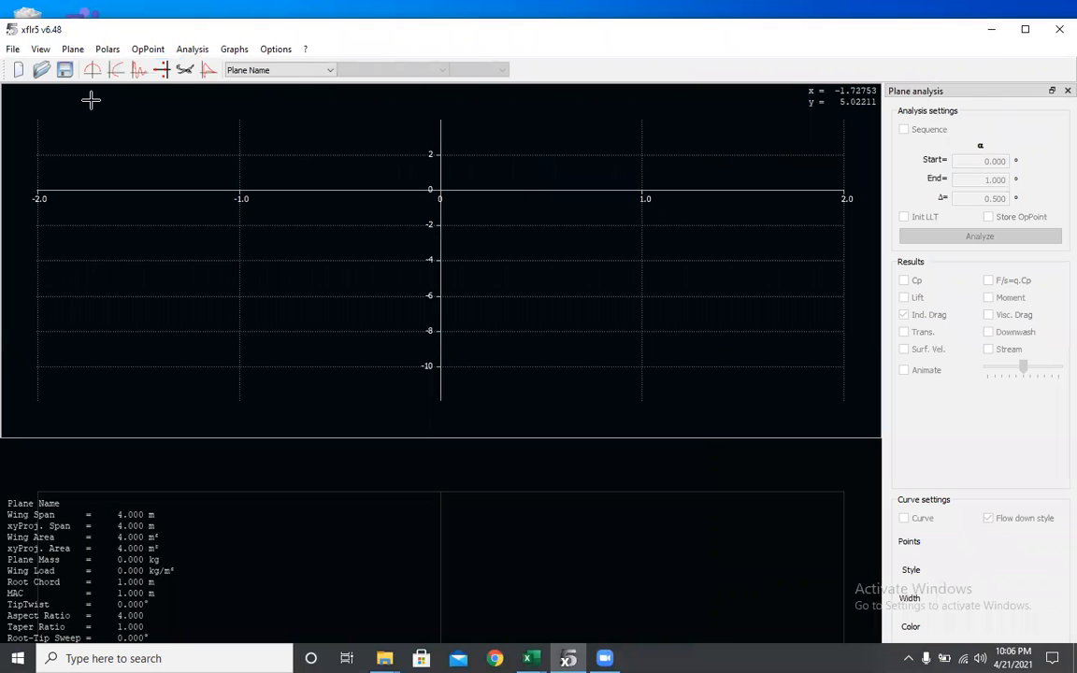
pyautogui.click(192, 49)
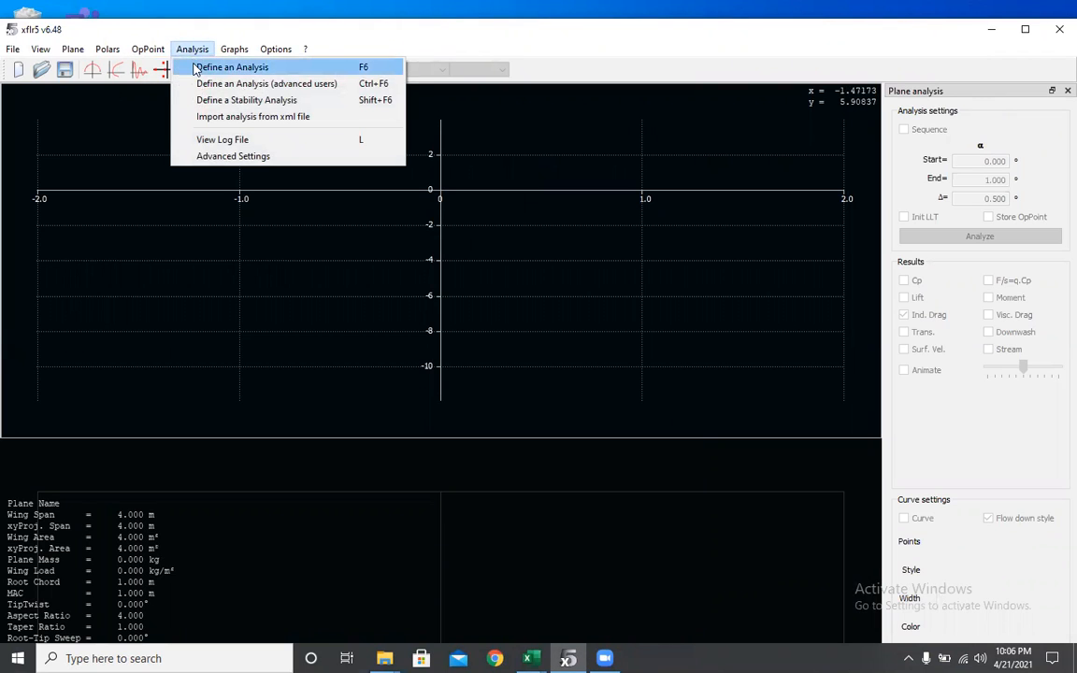
pyautogui.click(195, 68)
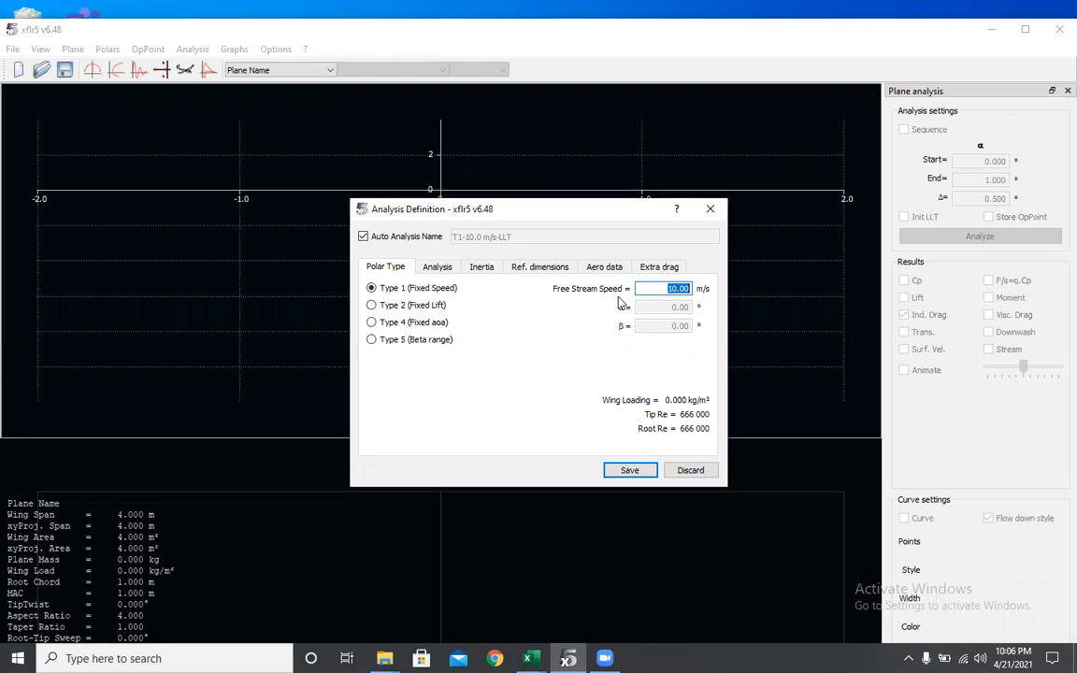
pyautogui.write('15')
pyautogui.press('Tab')
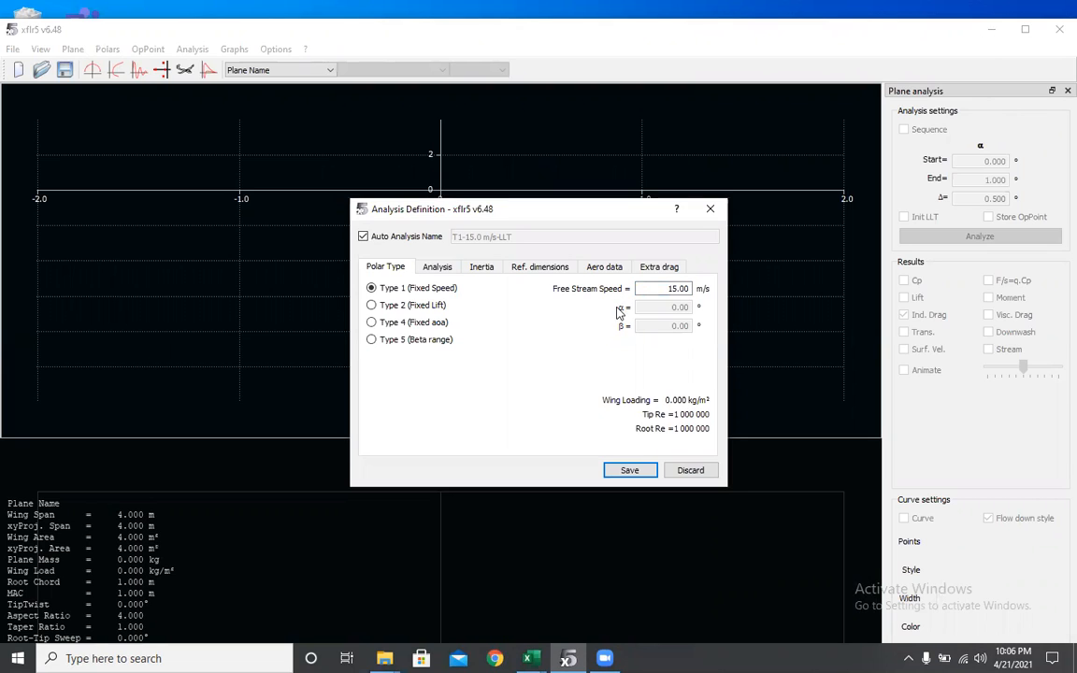
# - Review the remaining analysis definition tabs and save the analysis
pyautogui.click(441, 267)
pyautogui.click(482, 267)
pyautogui.click(530, 268)
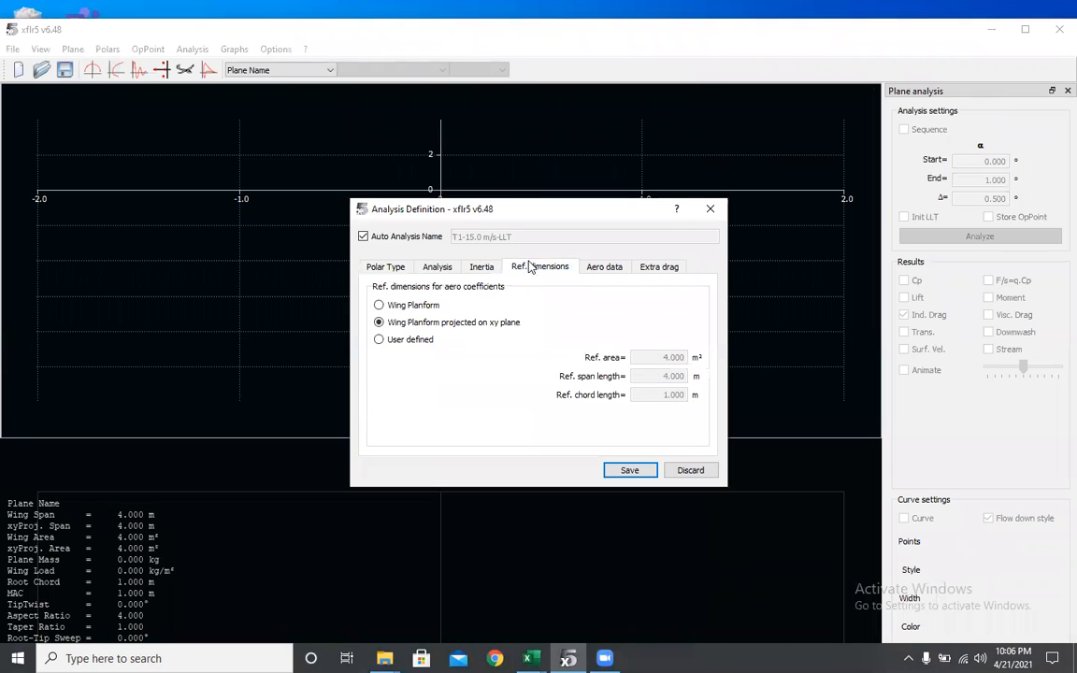
pyautogui.click(606, 267)
pyautogui.click(657, 268)
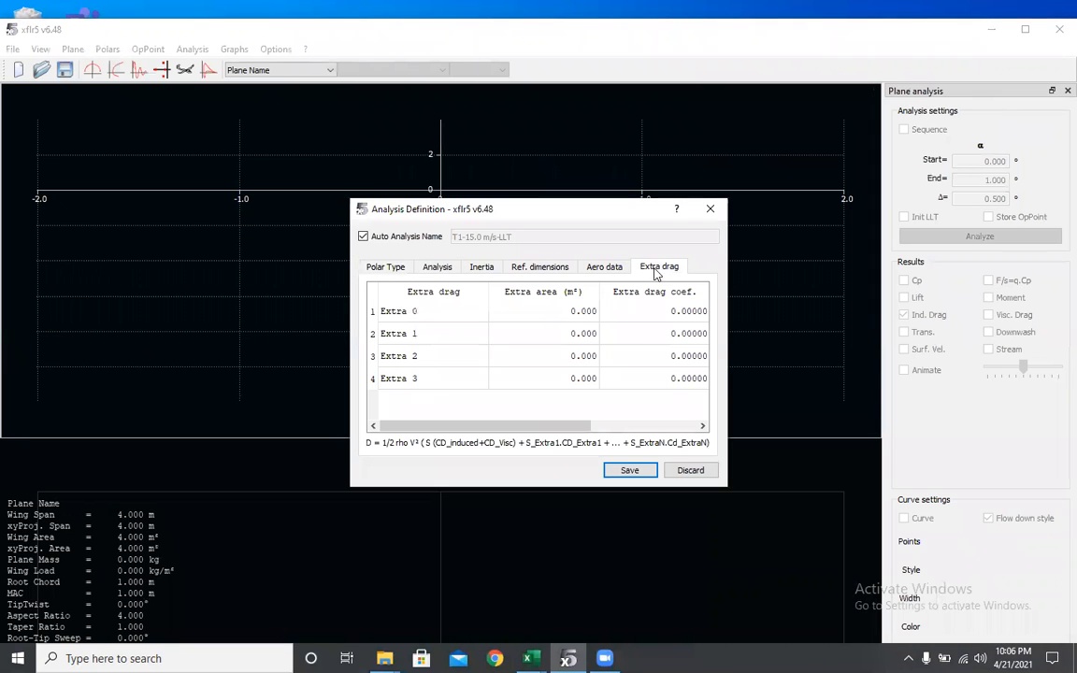
pyautogui.click(629, 469)
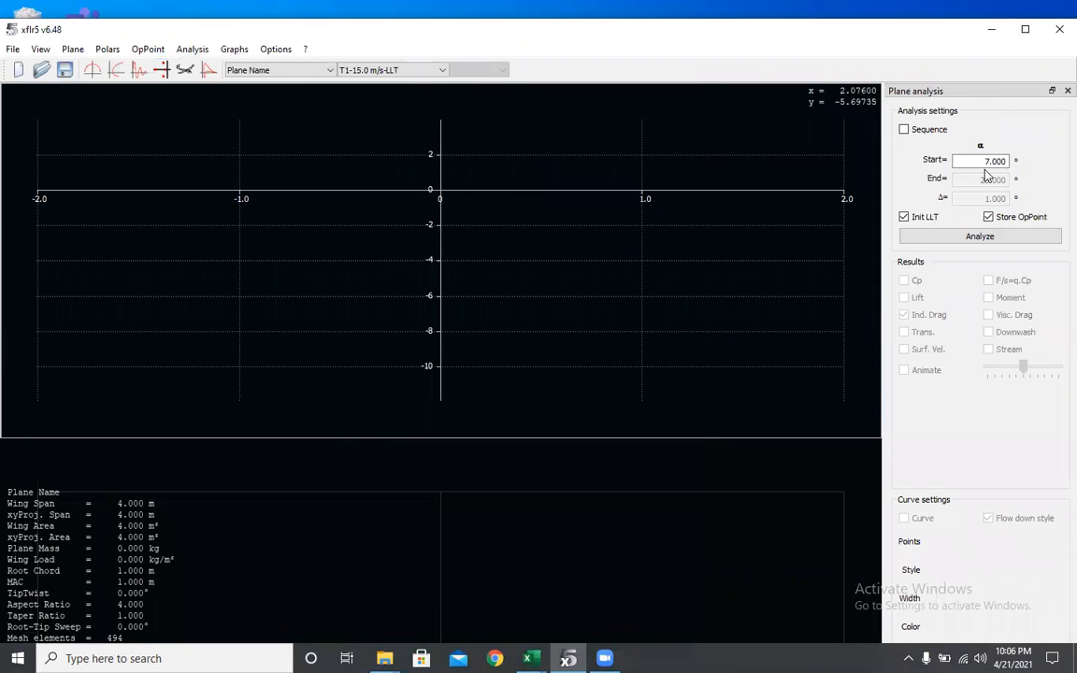
# - Run the plane analysis as a sequence from -5° to 20° in 1° steps and view the polar graphs
pyautogui.click(904, 129)
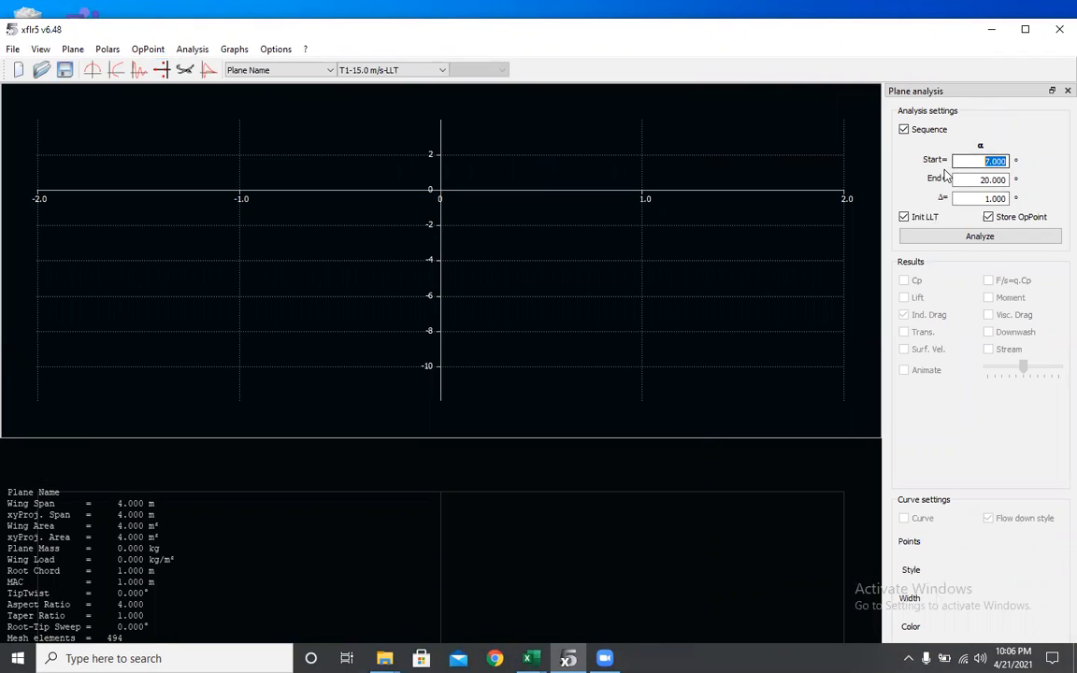
pyautogui.write('-5')
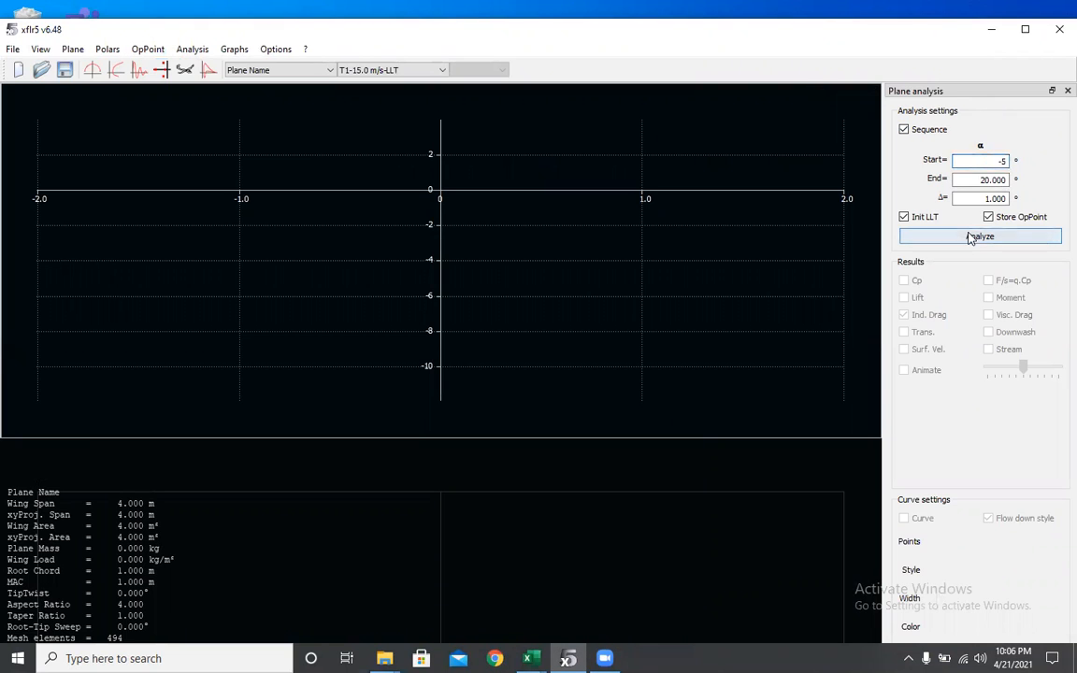
pyautogui.click(115, 69)
pyautogui.click(980, 235)
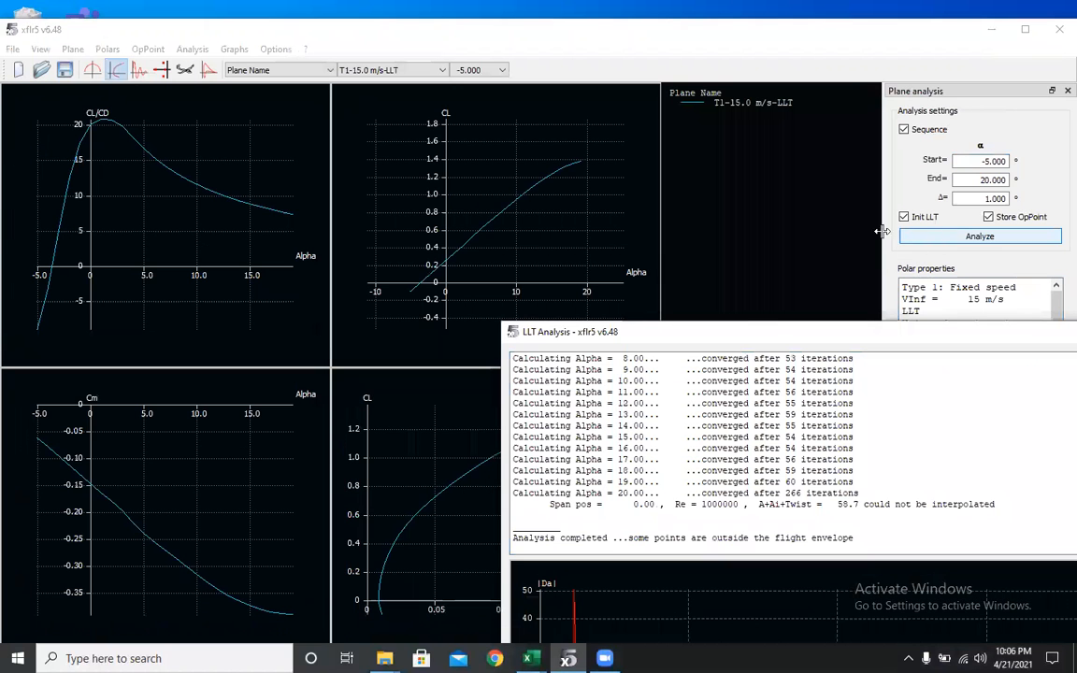
pyautogui.moveTo(753, 336); pyautogui.dragTo(529, 243)
pyautogui.click(933, 242)
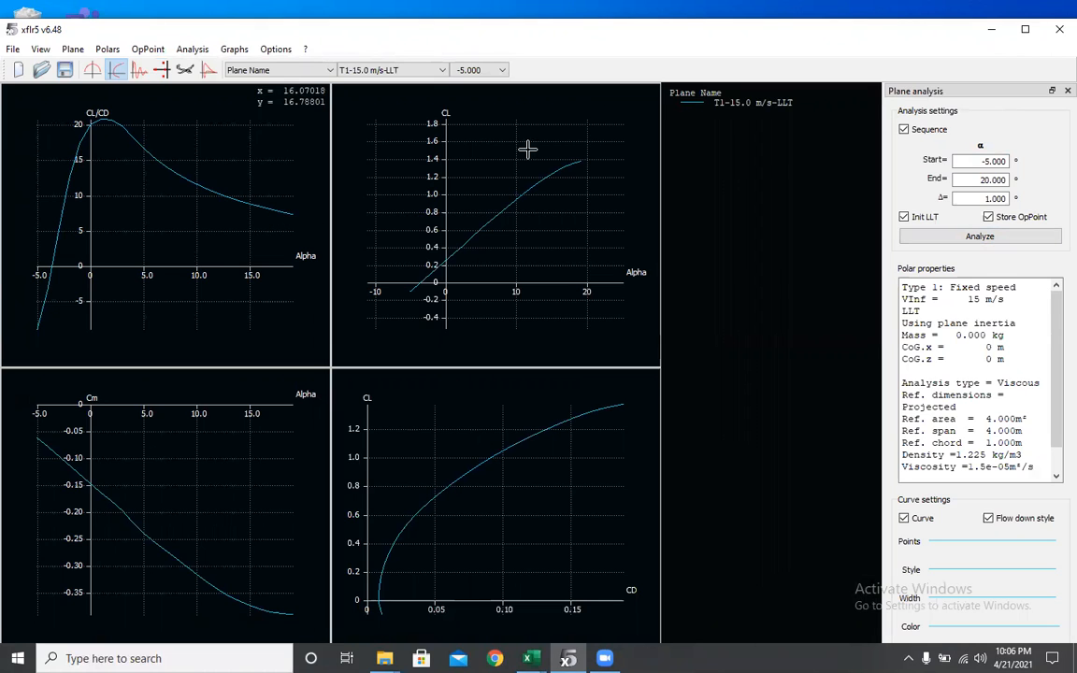
# - Set the wing tip section's span position y to 4 m, save the wing, and rerun the plane analysis
pyautogui.click(73, 51)
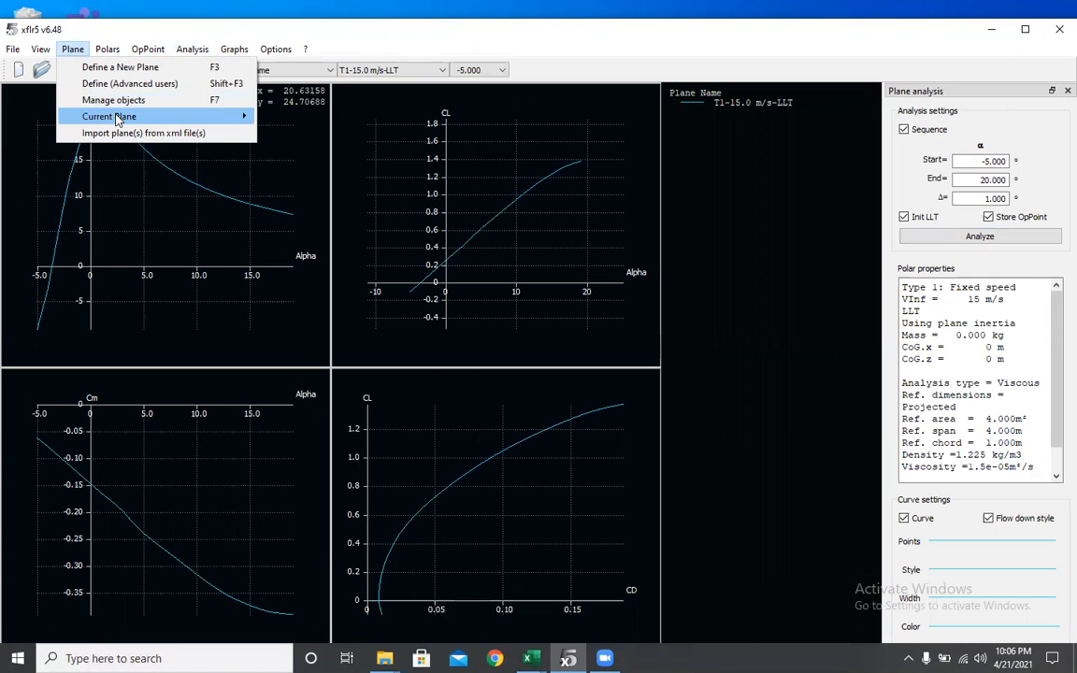
pyautogui.moveTo(116, 116)
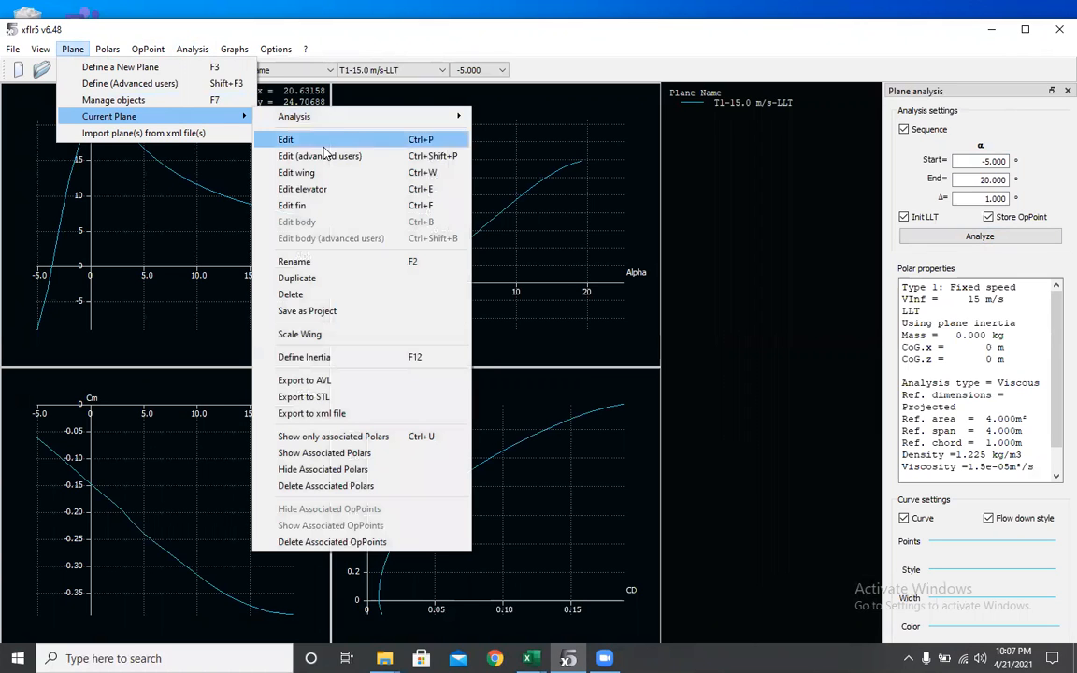
pyautogui.click(302, 172)
pyautogui.click(325, 172)
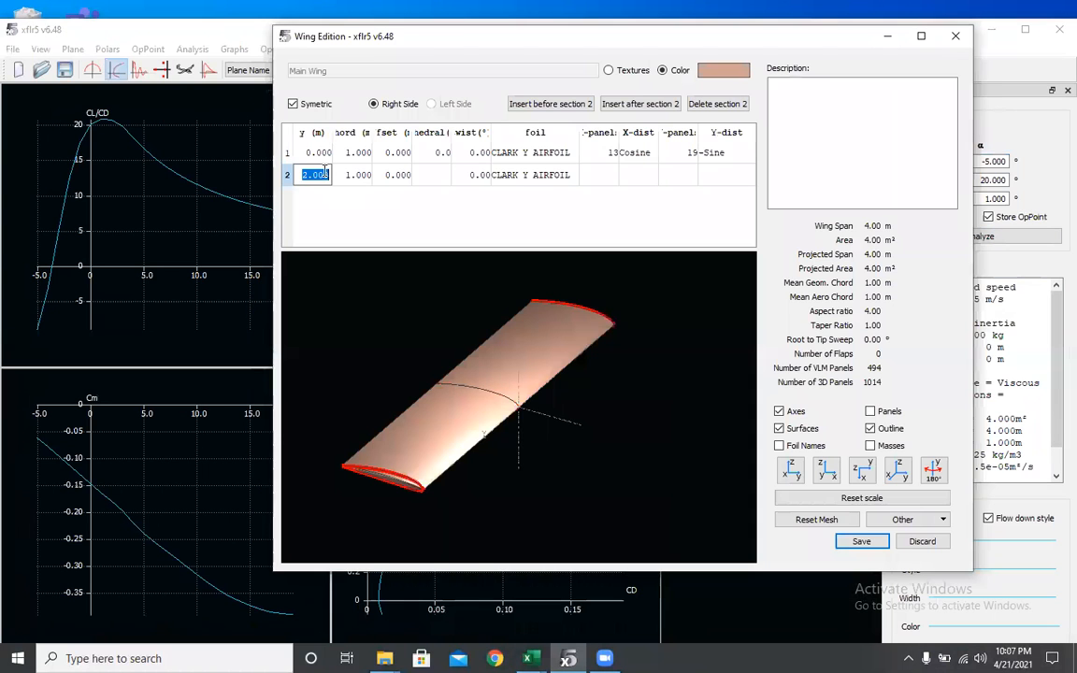
pyautogui.write('4')
pyautogui.press('Return')
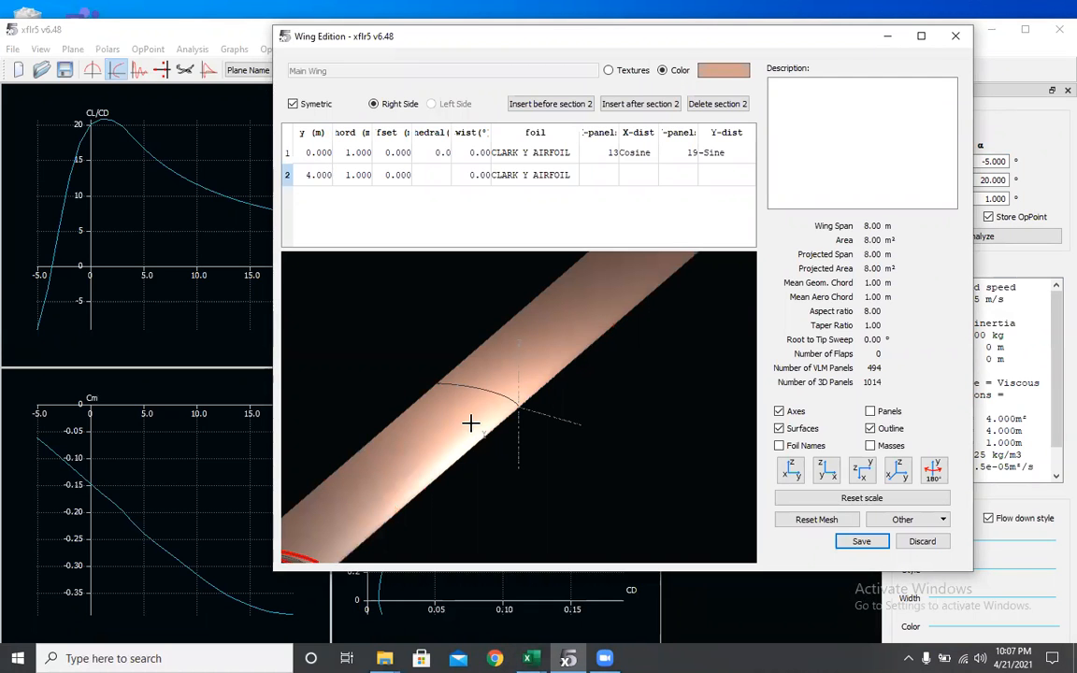
pyautogui.scroll(-3, 486, 430)
pyautogui.click(840, 544)
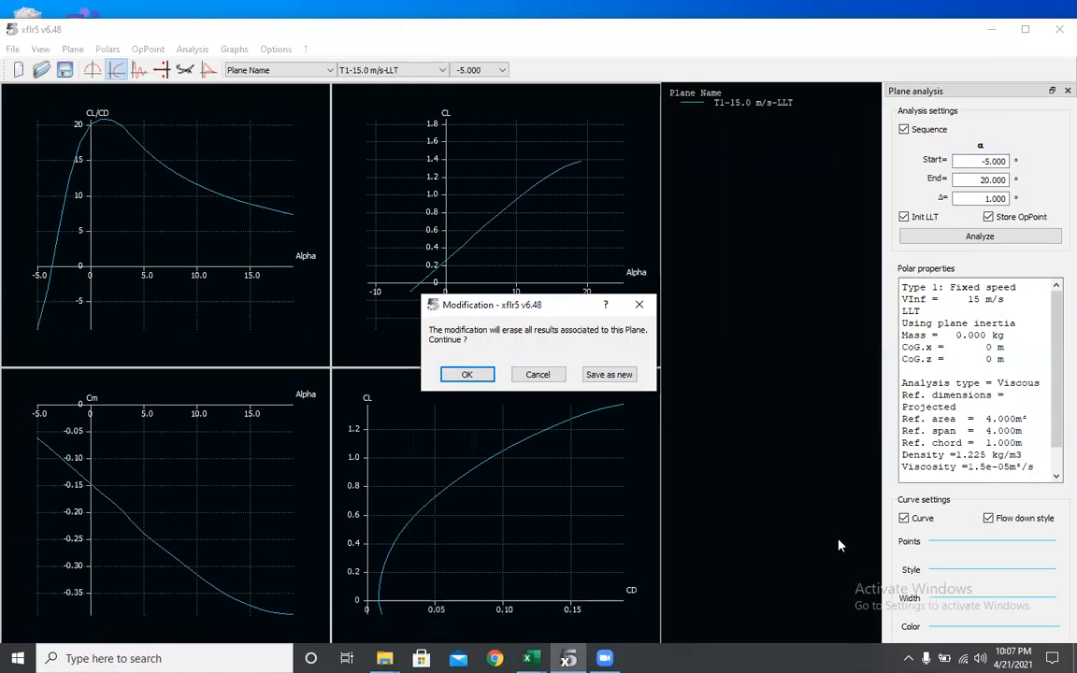
pyautogui.click(461, 369)
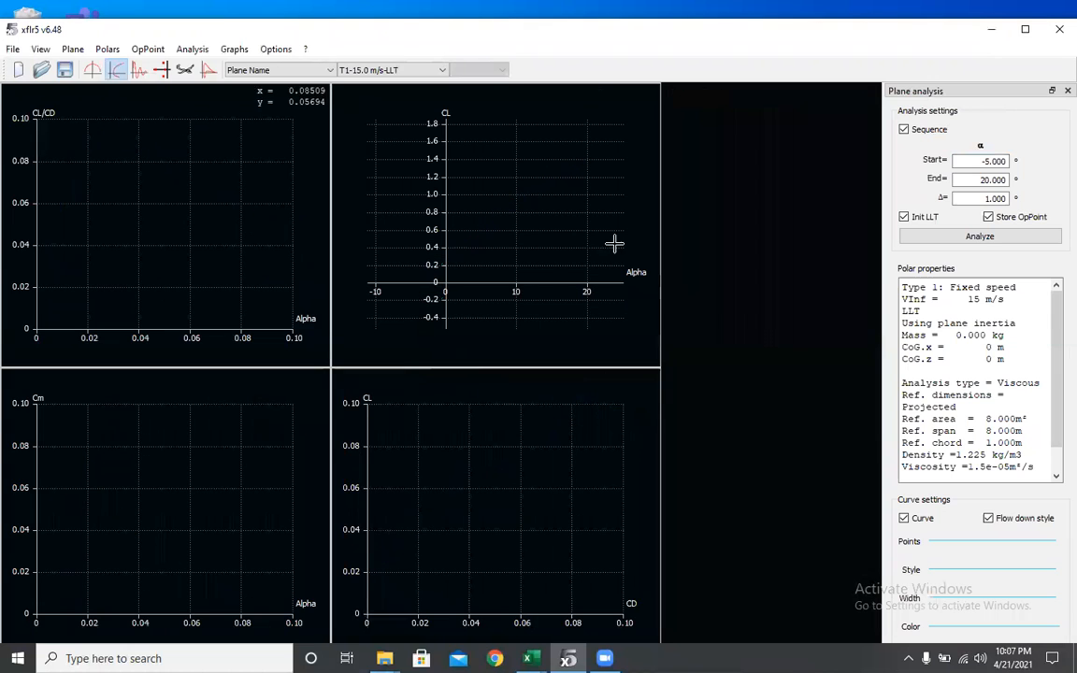
pyautogui.click(983, 238)
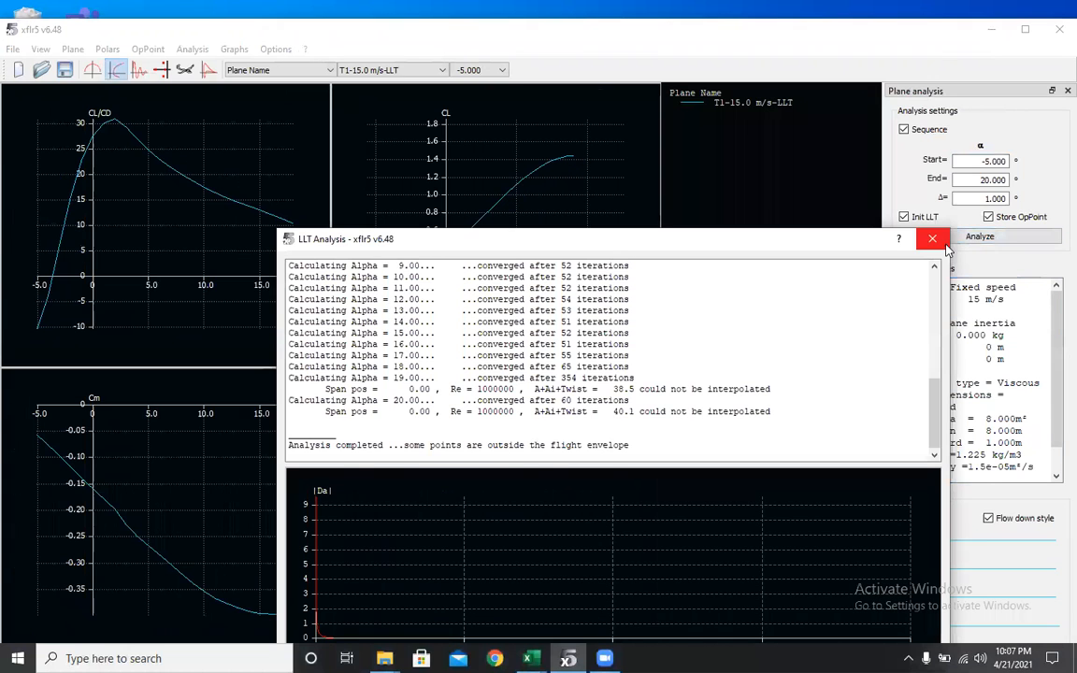
# - Set the wing tip section's span position y to 6 m, save the wing, and rerun the plane analysis
pyautogui.click(67, 51)
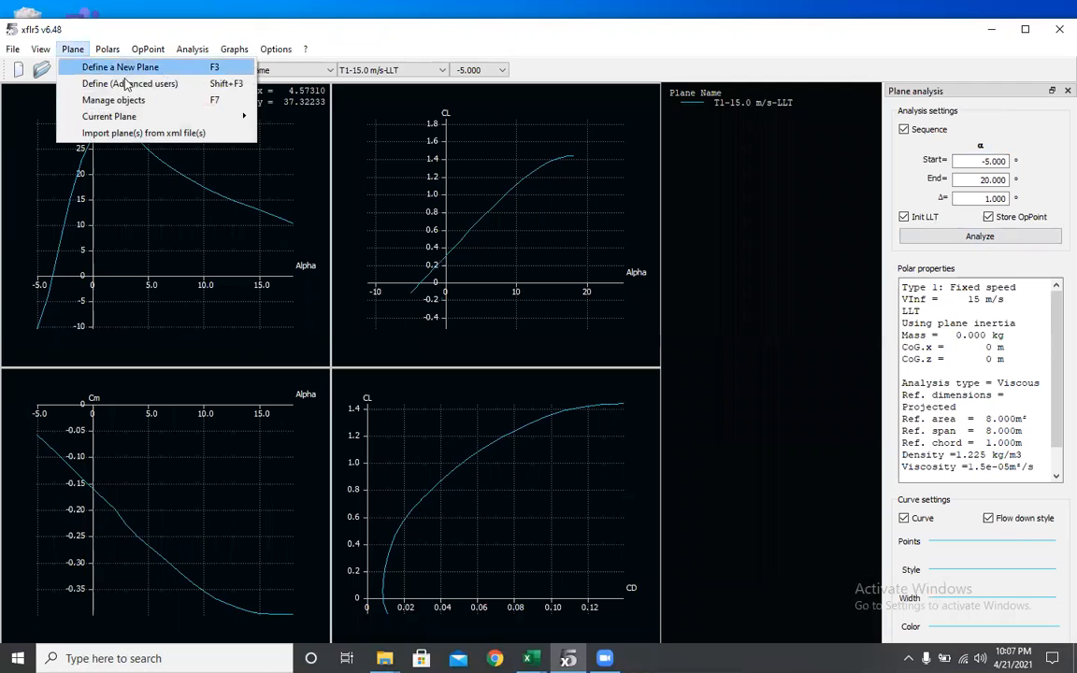
pyautogui.moveTo(145, 118)
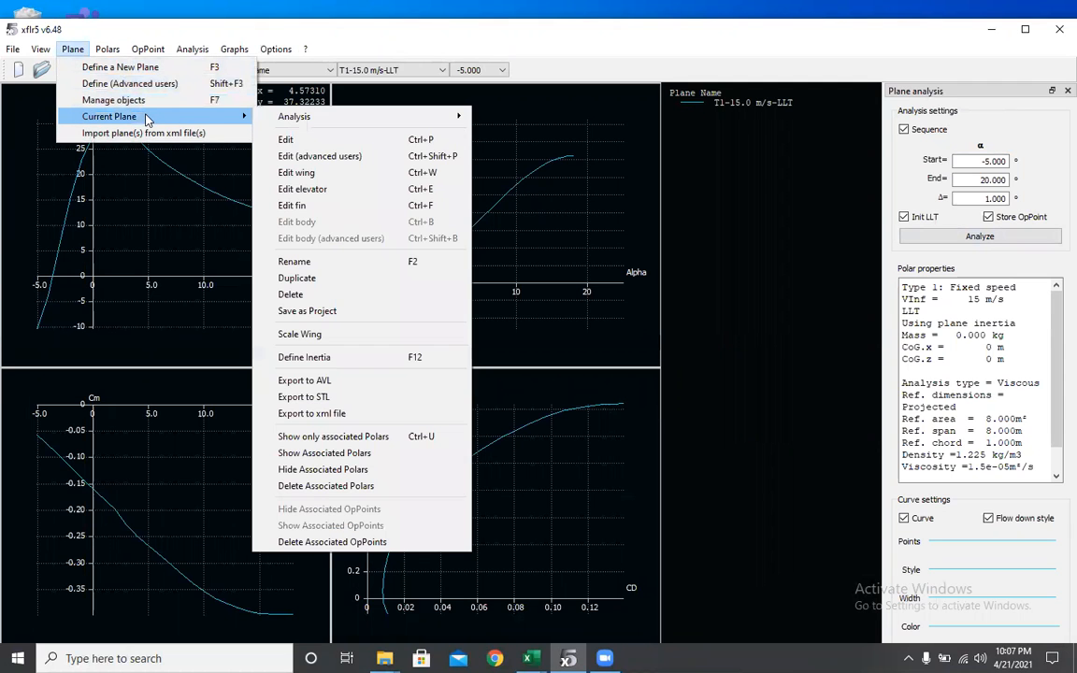
pyautogui.click(307, 173)
pyautogui.click(331, 172)
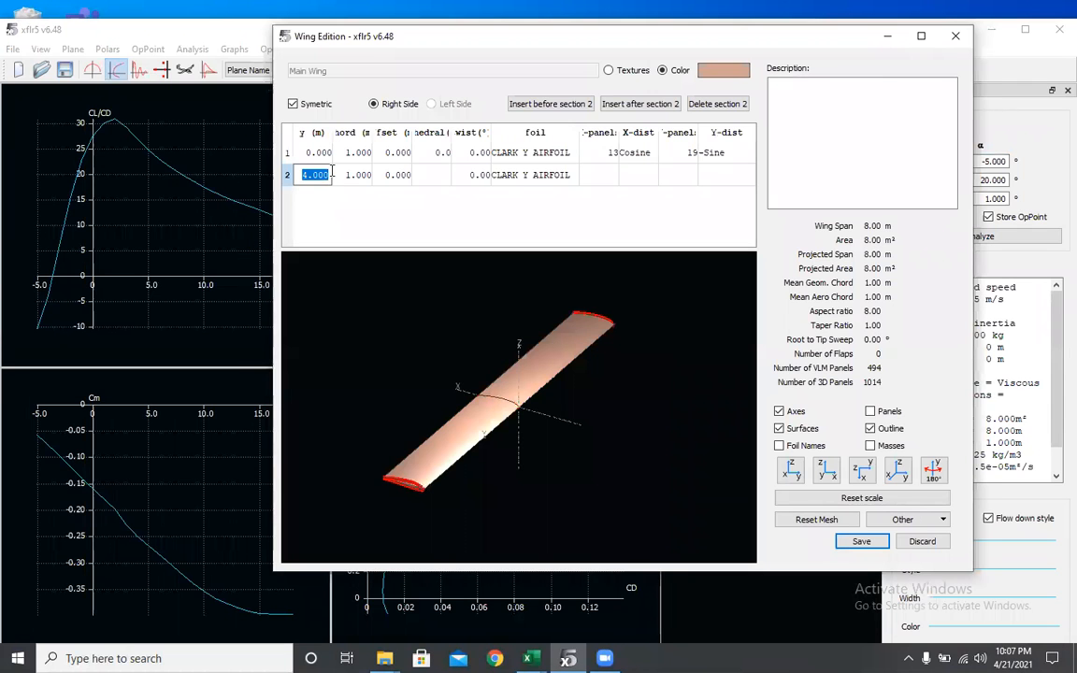
pyautogui.write('6')
pyautogui.press('Return')
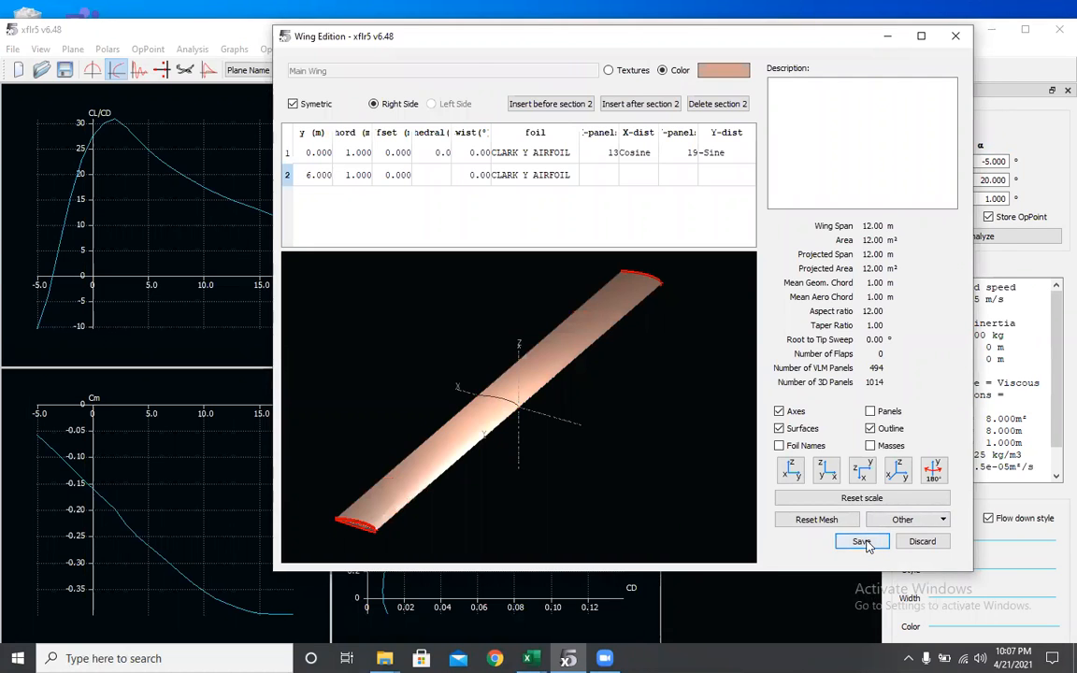
pyautogui.click(861, 541)
pyautogui.click(467, 374)
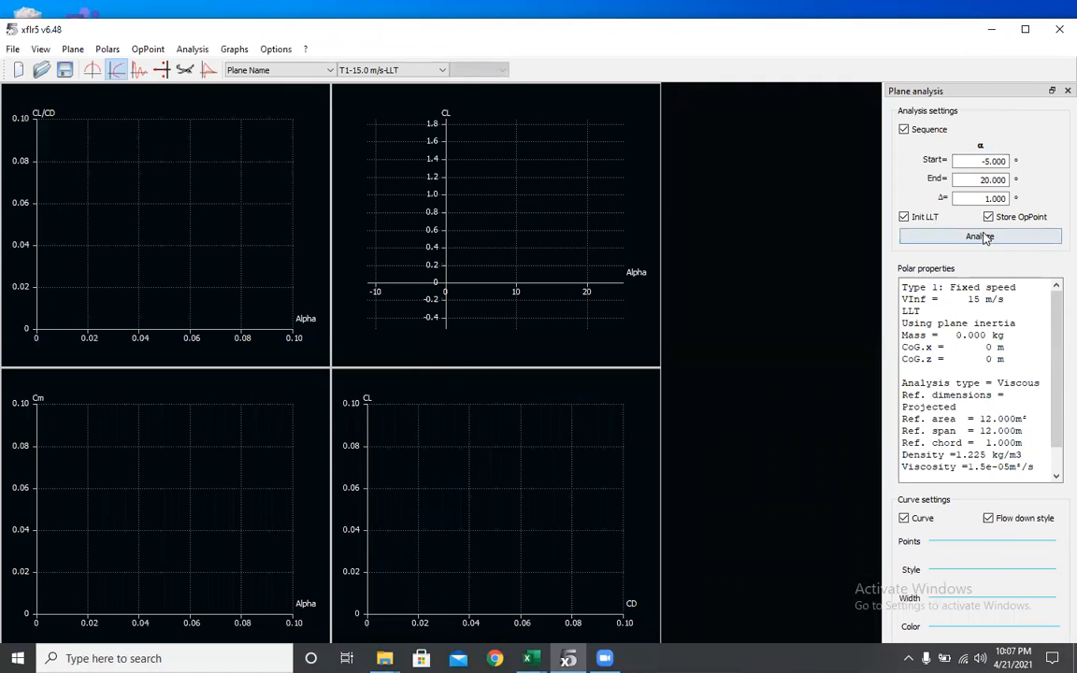
pyautogui.click(980, 237)
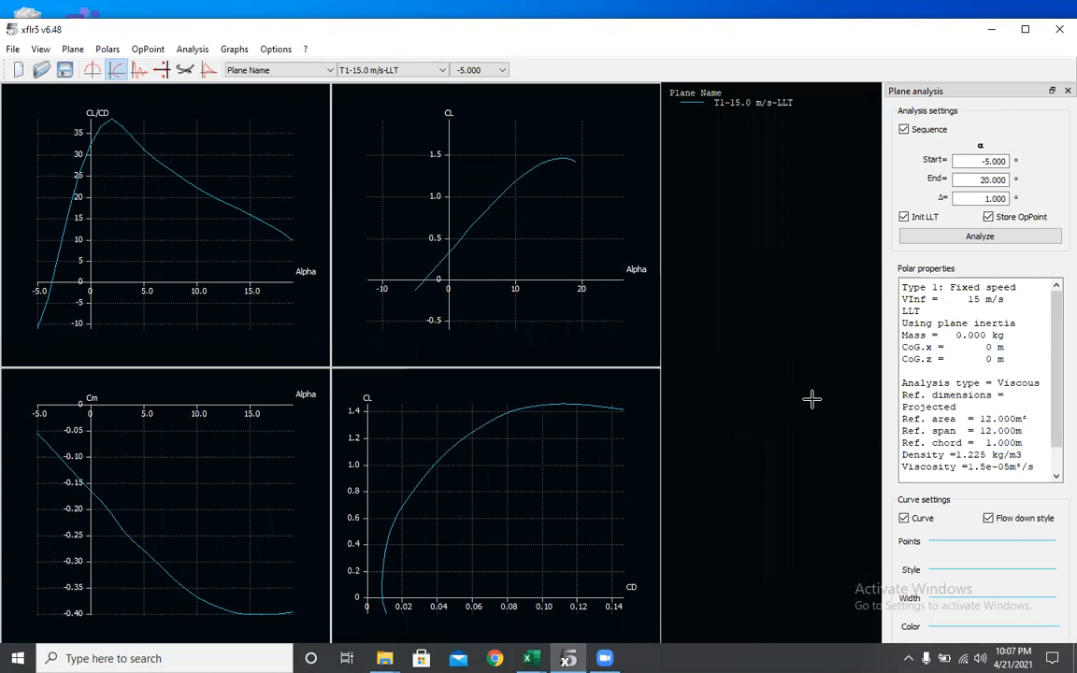
# - Switch to the CL vs. Alpha Combined Excel workbook and open the Cl vs. Alpha AR 4 sheet
pyautogui.click(530, 658)
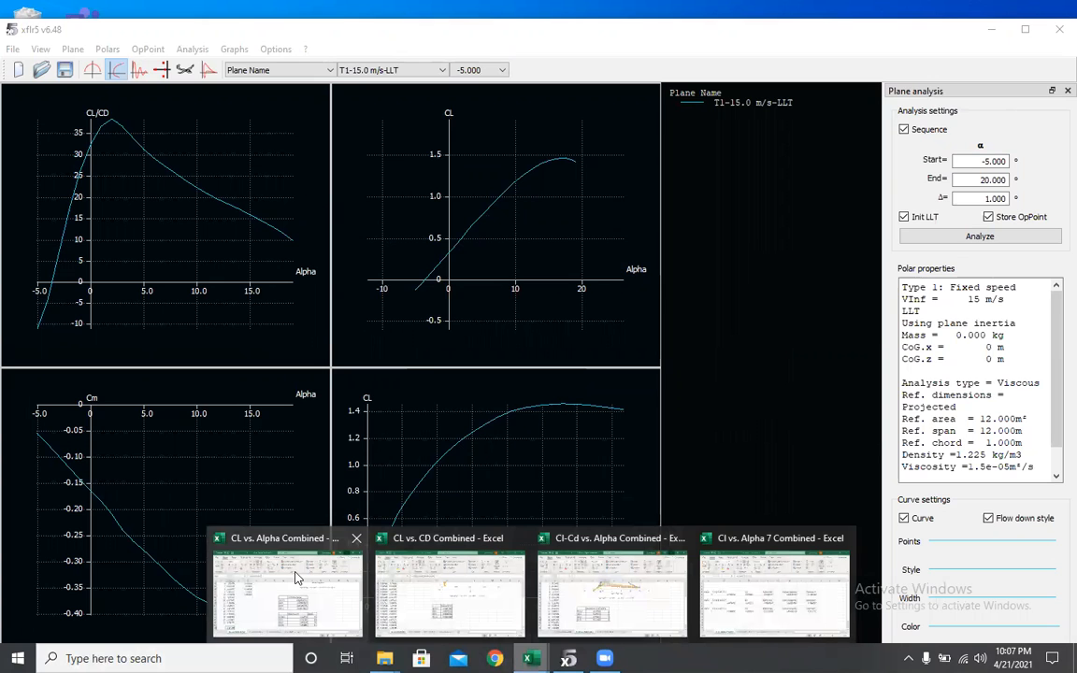
pyautogui.click(290, 578)
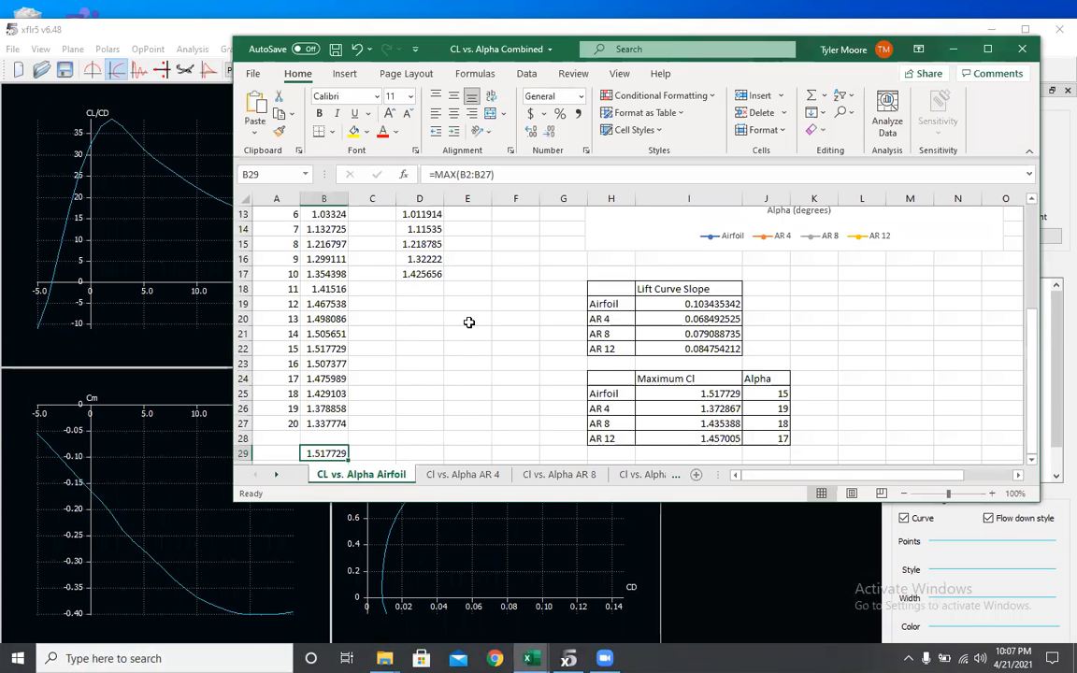
pyautogui.scroll(4, 421, 294)
pyautogui.click(463, 473)
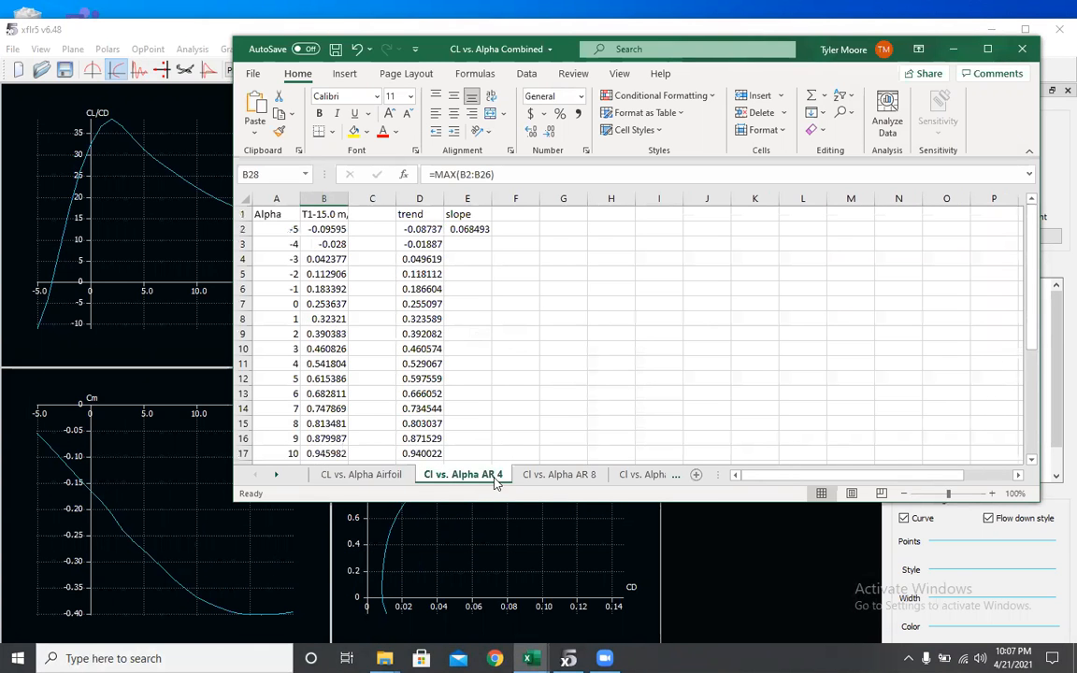
# - Examine the trend and slope formulas on the CL vs. Alpha Airfoil sheet
pyautogui.click(559, 474)
pyautogui.click(356, 477)
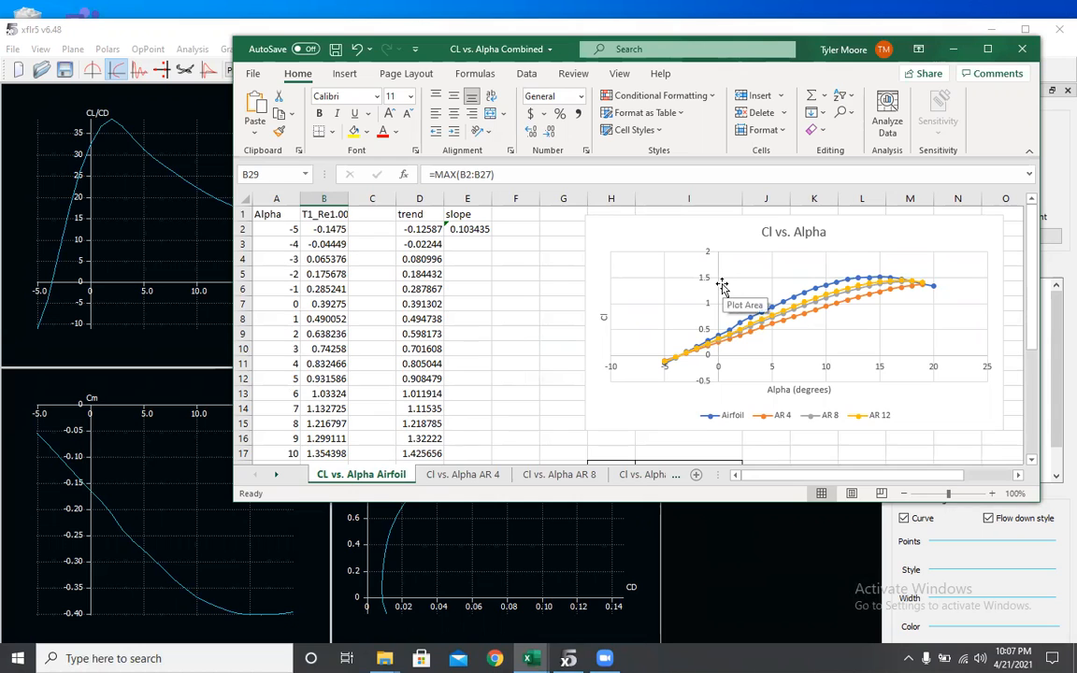
pyautogui.click(419, 229)
pyautogui.click(418, 214)
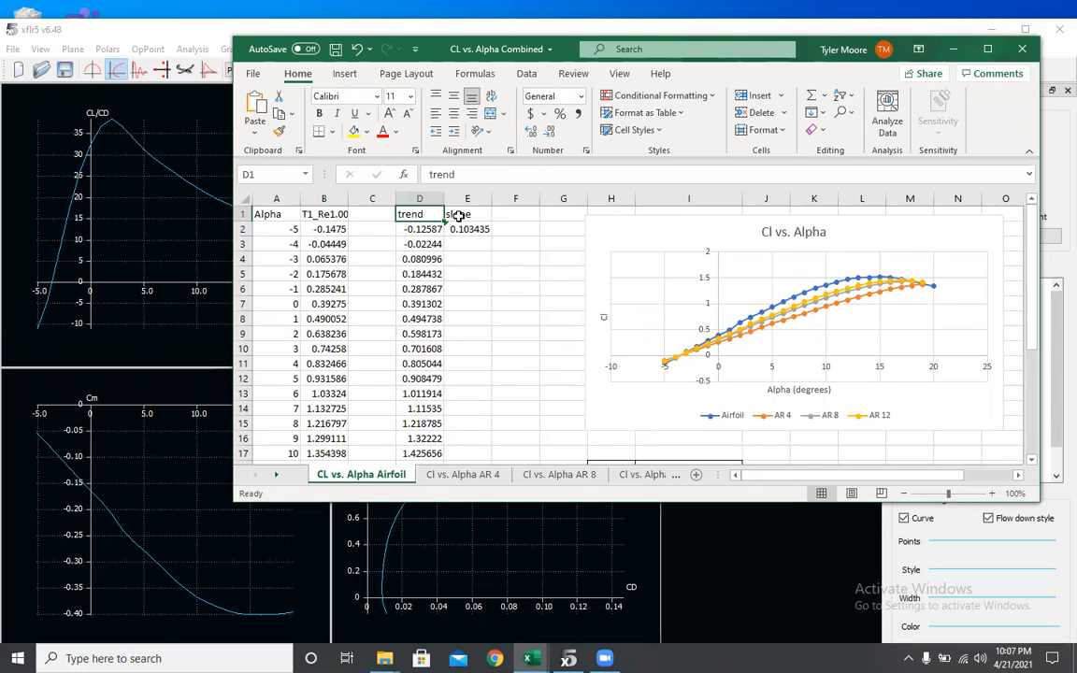
pyautogui.click(460, 214)
pyautogui.click(460, 229)
pyautogui.click(418, 215)
pyautogui.scroll(-1, 524, 276)
pyautogui.scroll(1, 735, 250)
pyautogui.scroll(-2, 697, 285)
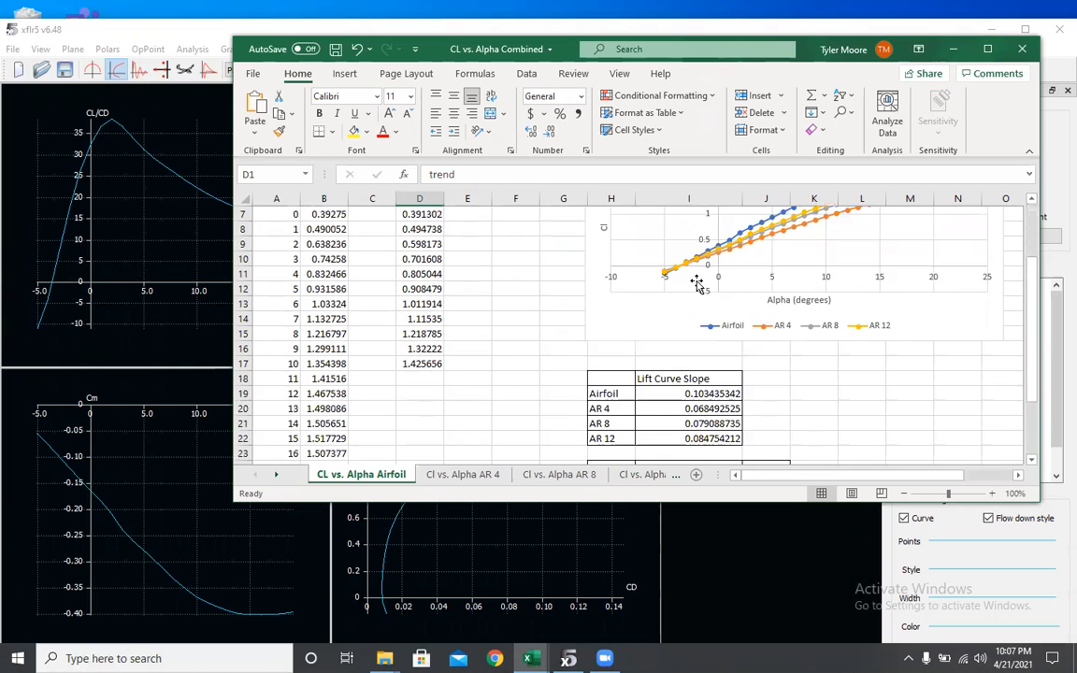
# - Review the lift curve slope and maximum Cl summary tables for the airfoil and each aspect ratio
pyautogui.scroll(-2, 696, 285)
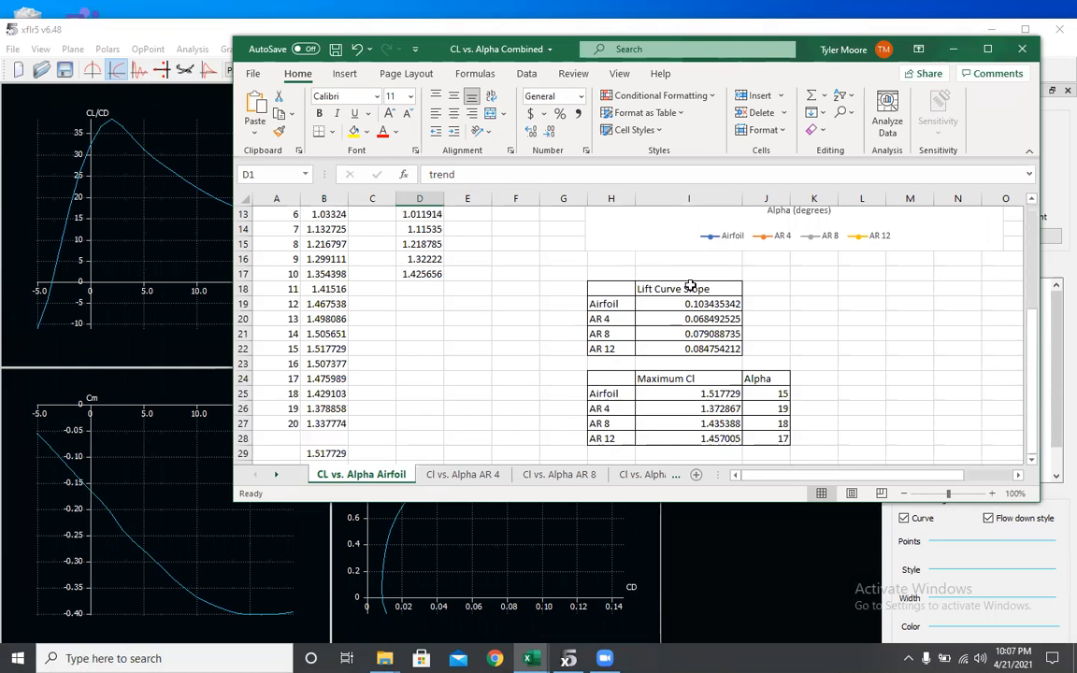
pyautogui.click(616, 303)
pyautogui.click(614, 334)
pyautogui.click(616, 348)
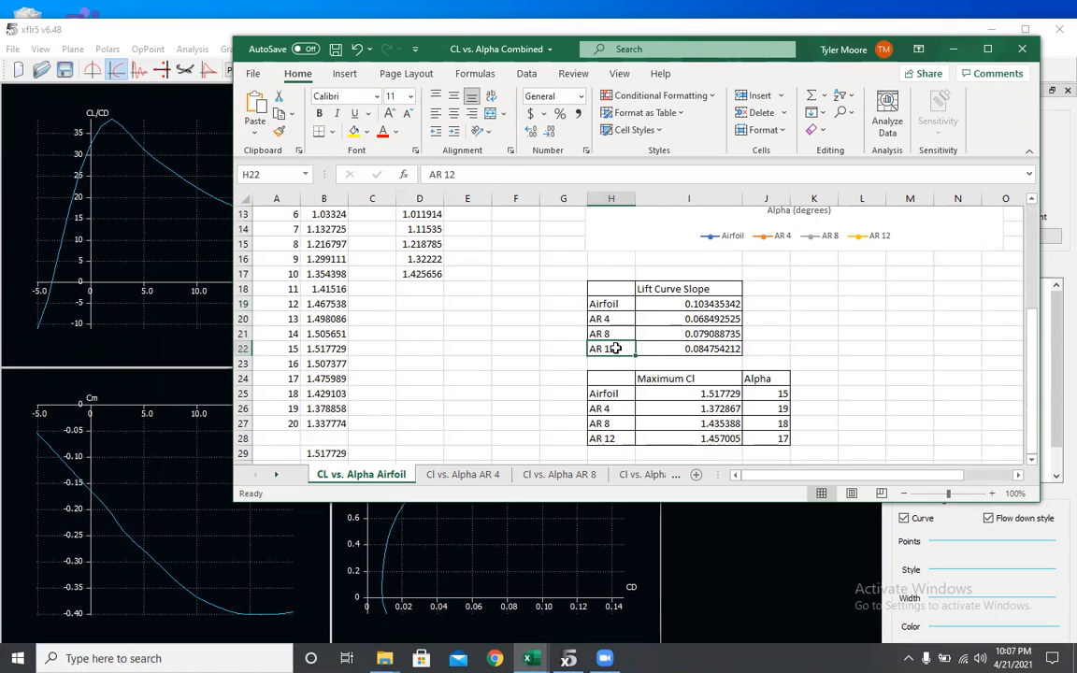
pyautogui.click(692, 305)
pyautogui.click(681, 333)
pyautogui.click(679, 346)
pyautogui.scroll(-1, 679, 347)
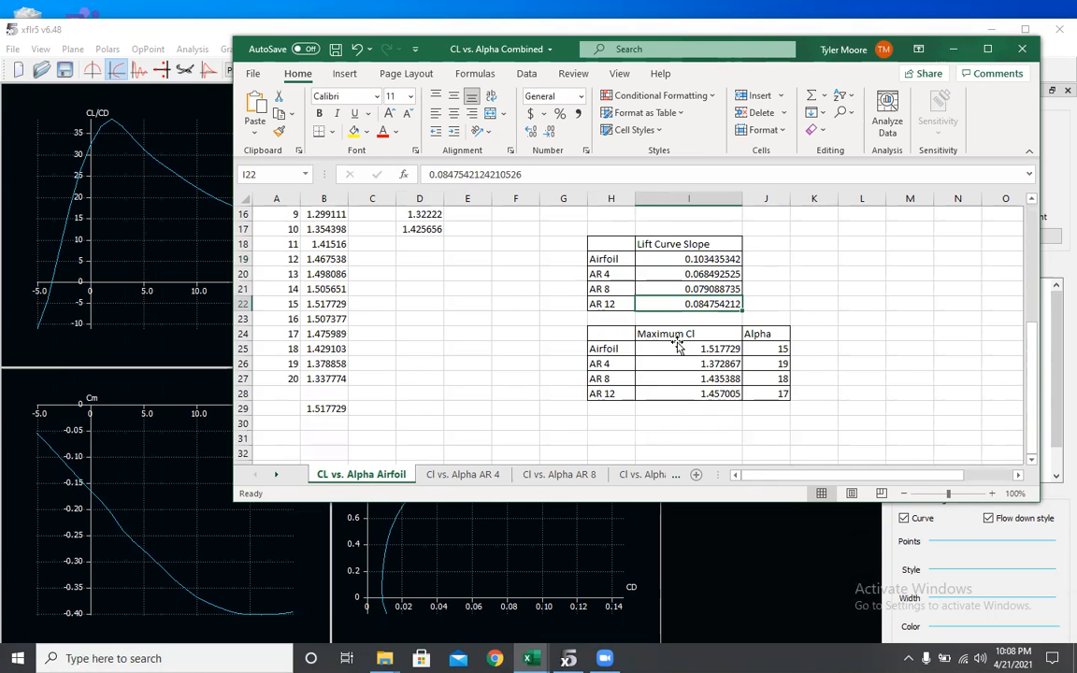
pyautogui.scroll(5, 680, 347)
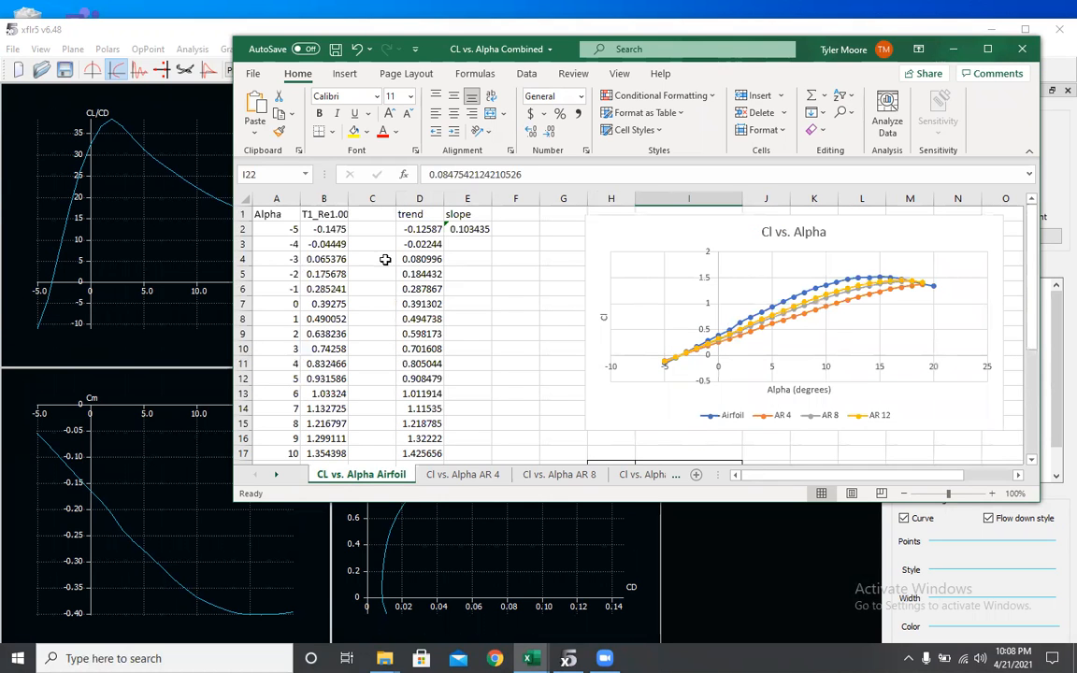
# - Inspect the airfoil Cl data column and the maximum Cl table with its alpha angles
pyautogui.moveTo(324, 228); pyautogui.dragTo(324, 423)
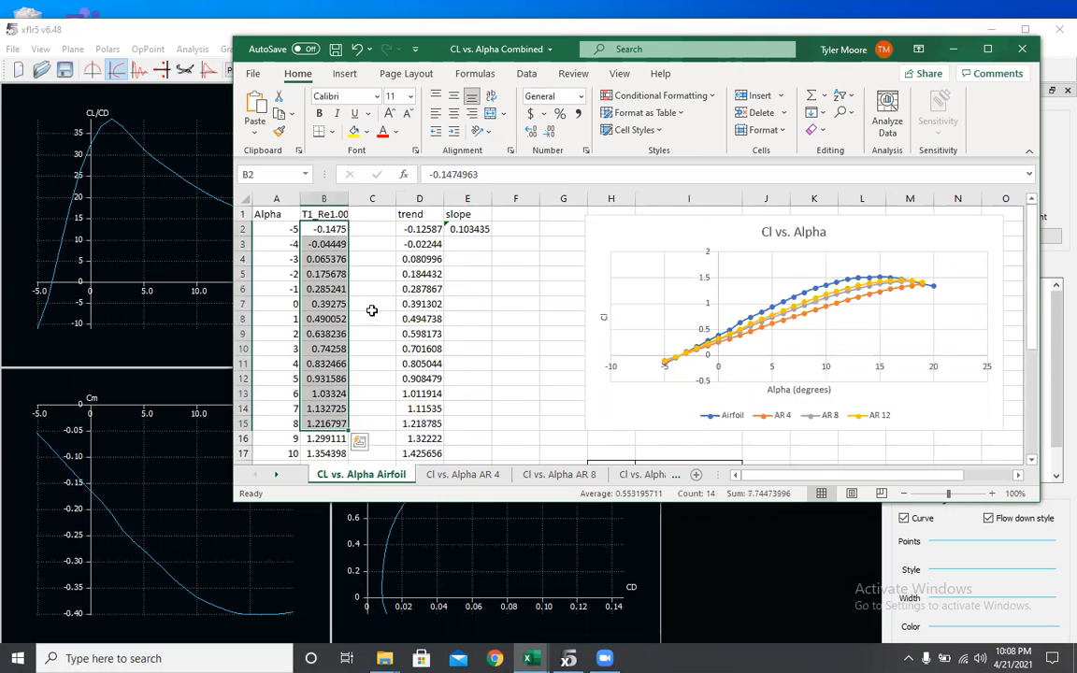
pyautogui.moveTo(371, 314); pyautogui.dragTo(373, 307)
pyautogui.click(463, 473)
pyautogui.click(559, 474)
pyautogui.click(374, 474)
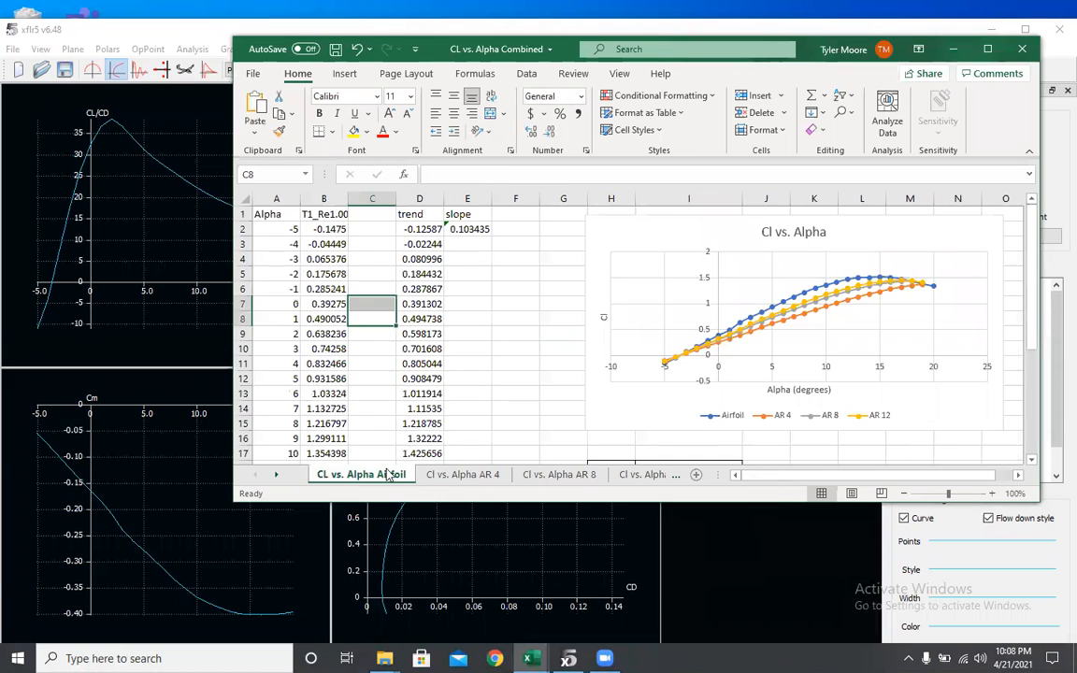
pyautogui.scroll(-3, 715, 333)
pyautogui.scroll(-3, 715, 334)
pyautogui.moveTo(684, 303); pyautogui.dragTo(689, 349)
pyautogui.click(755, 304)
pyautogui.click(753, 319)
pyautogui.click(751, 347)
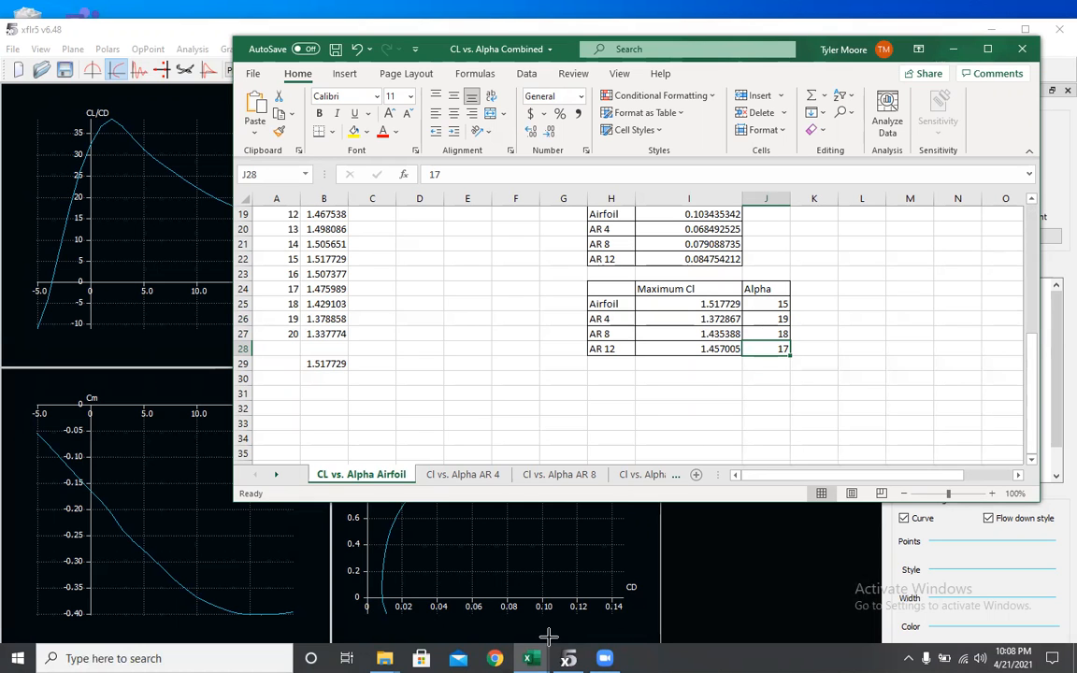
# - Switch to the Cl-Cd vs. Alpha Combined workbook and review its Cl/Cd curves and maximum Cl/Cd table
pyautogui.moveTo(529, 656)
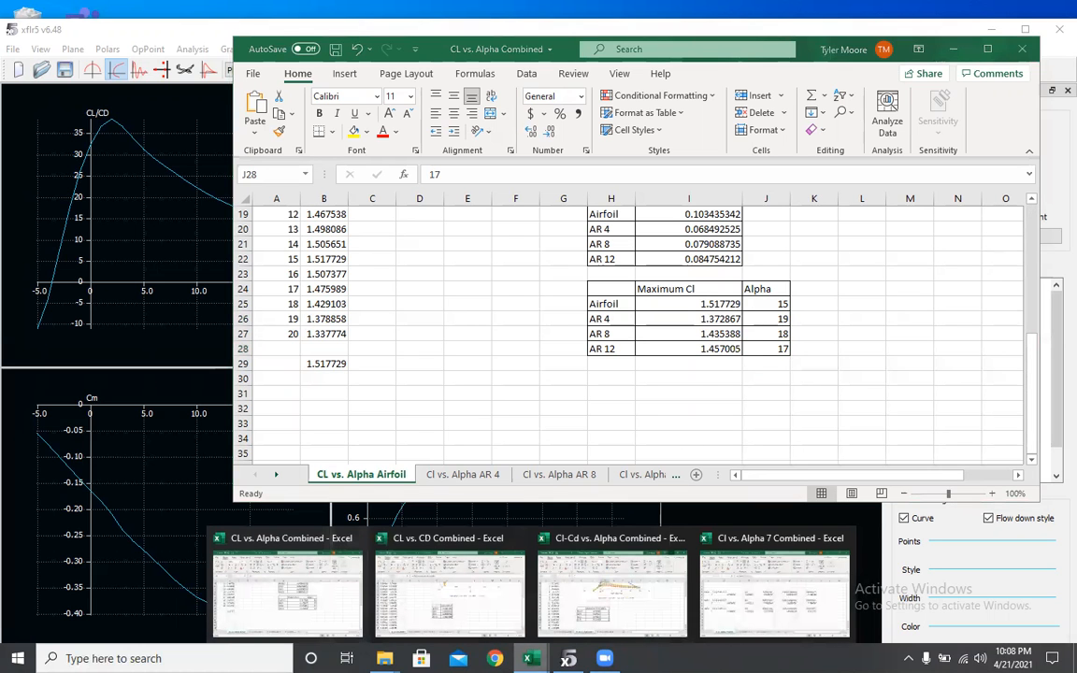
pyautogui.click(613, 584)
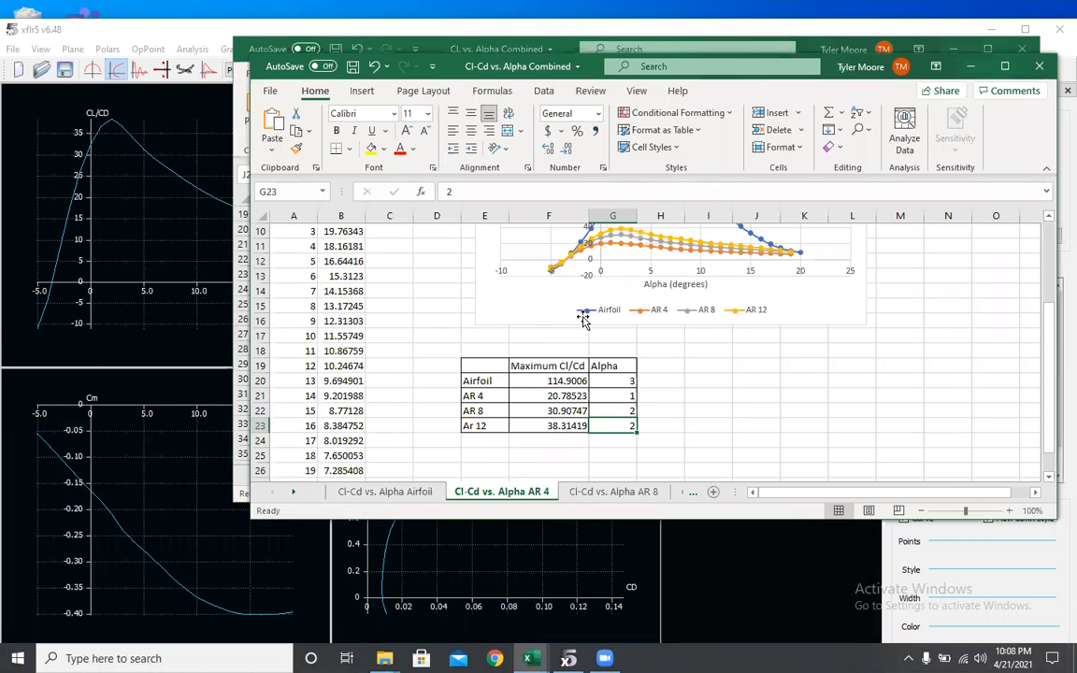
pyautogui.scroll(-2, 575, 316)
pyautogui.click(562, 294)
pyautogui.scroll(5, 559, 314)
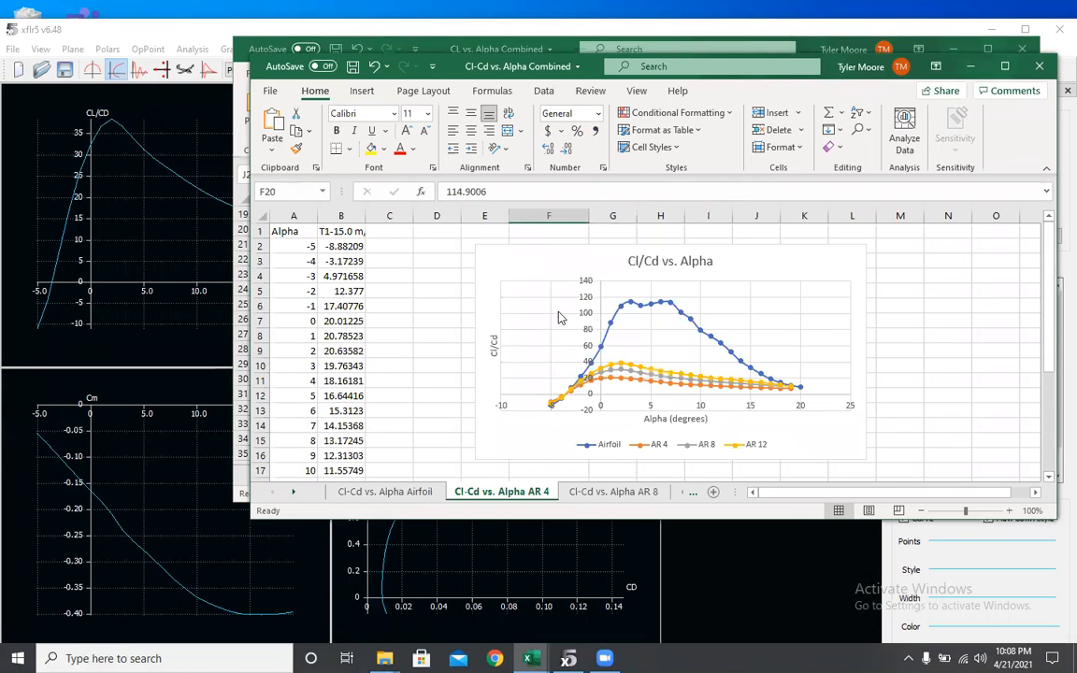
pyautogui.click(343, 247)
pyautogui.click(346, 261)
pyautogui.click(348, 276)
pyautogui.click(351, 292)
pyautogui.click(355, 306)
pyautogui.click(359, 321)
pyautogui.scroll(-3, 356, 327)
pyautogui.click(608, 493)
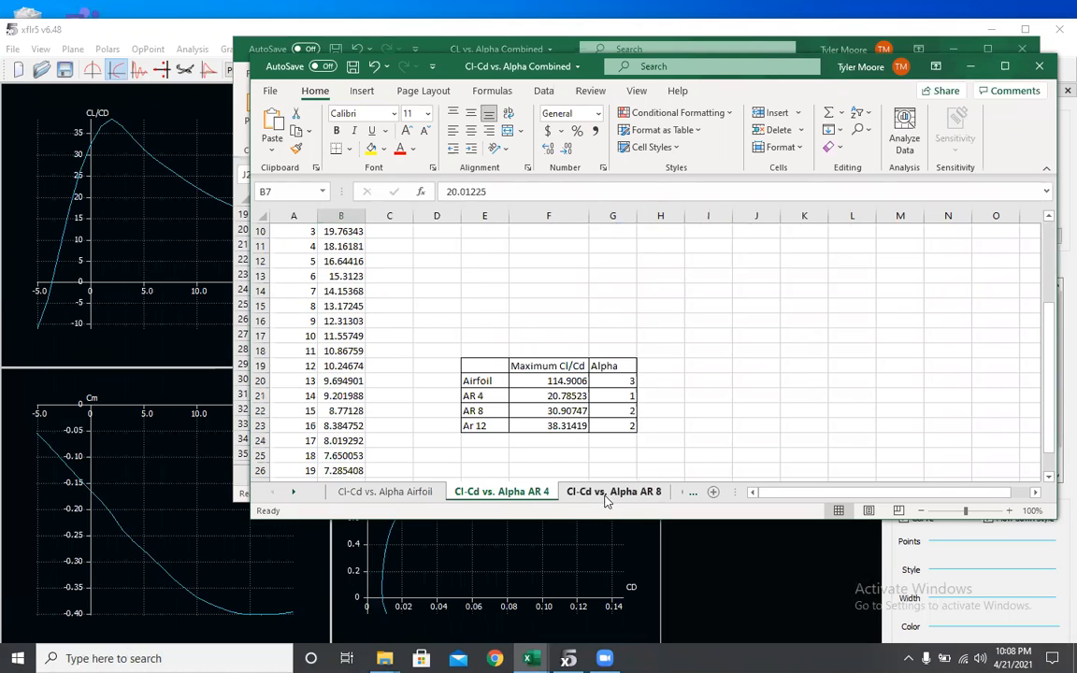
pyautogui.click(408, 490)
pyautogui.scroll(6, 447, 376)
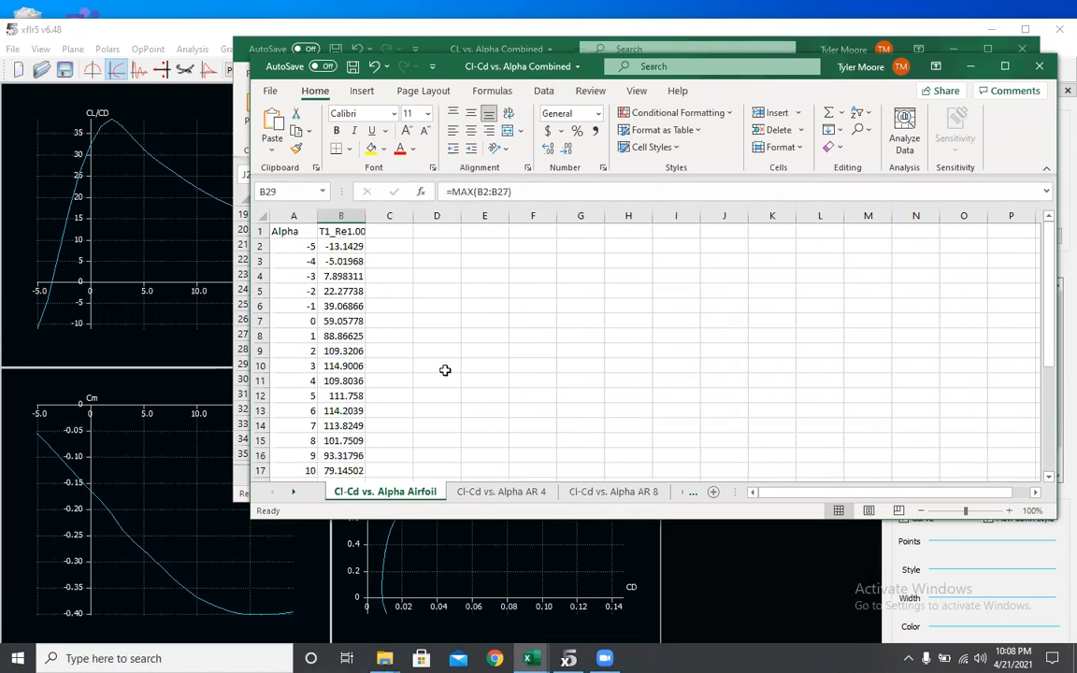
pyautogui.click(501, 491)
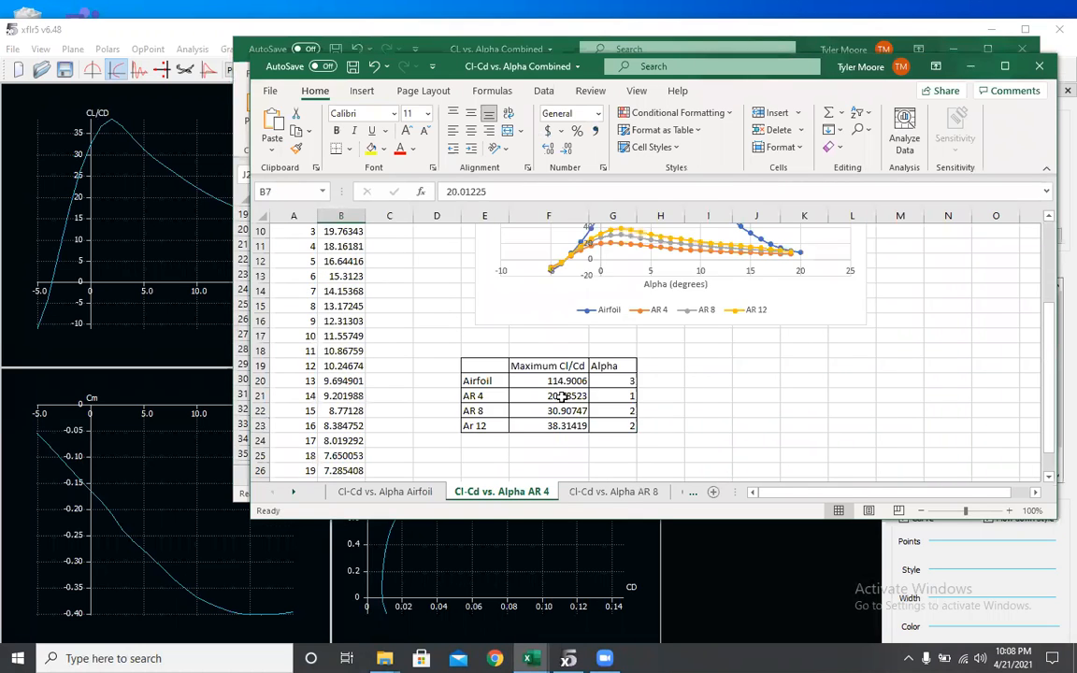
pyautogui.scroll(3, 507, 358)
pyautogui.scroll(-2, 555, 397)
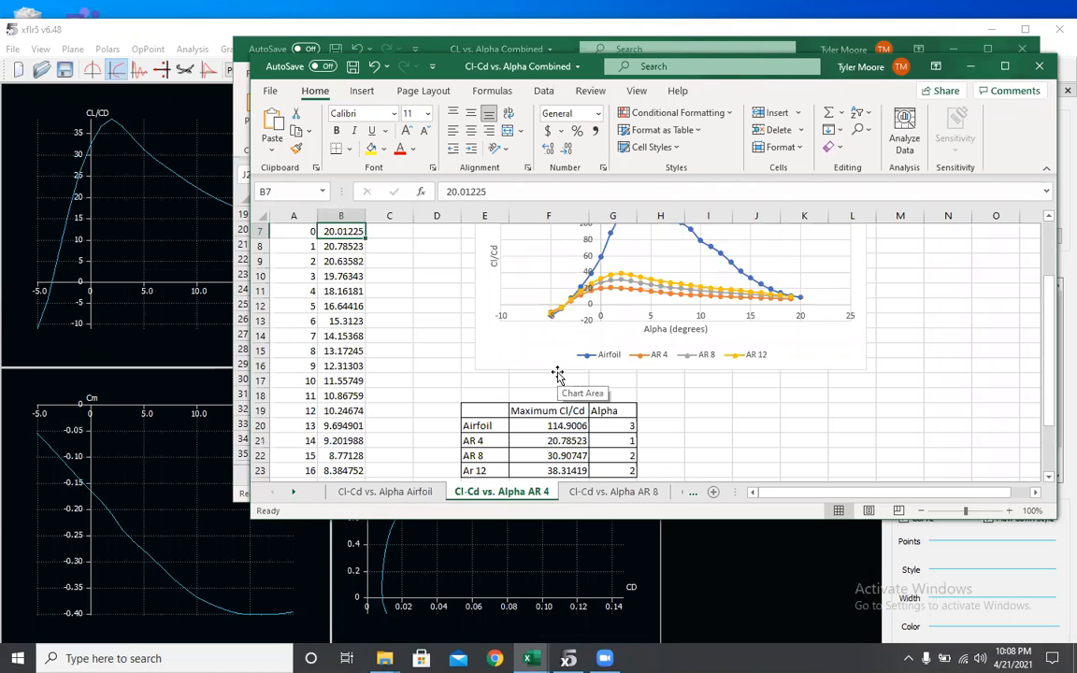
# - Switch to the CL vs. CD Combined workbook and examine the zero-lift Cd FORECAST formula and table
pyautogui.moveTo(529, 658)
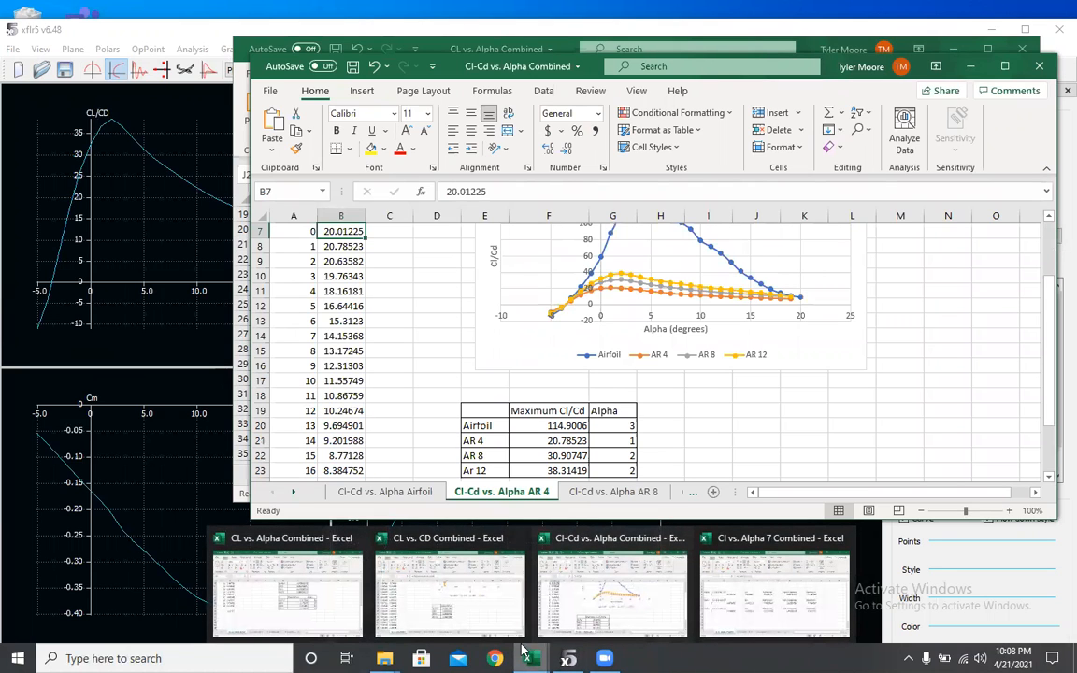
pyautogui.click(447, 580)
pyautogui.scroll(6, 591, 378)
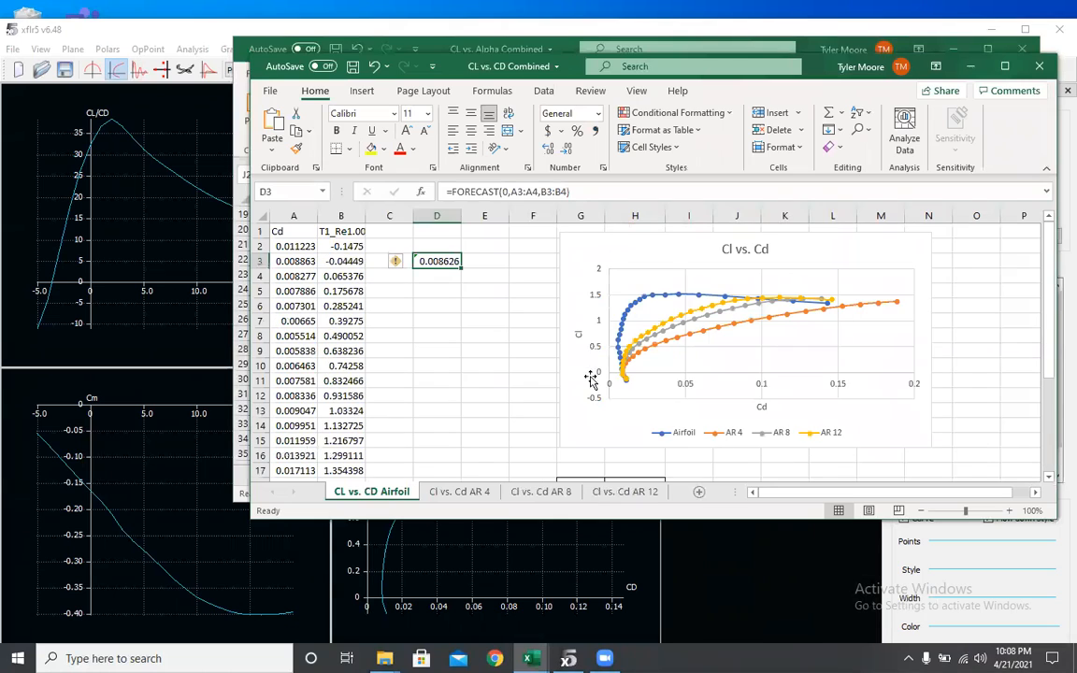
pyautogui.click(339, 261)
pyautogui.click(337, 277)
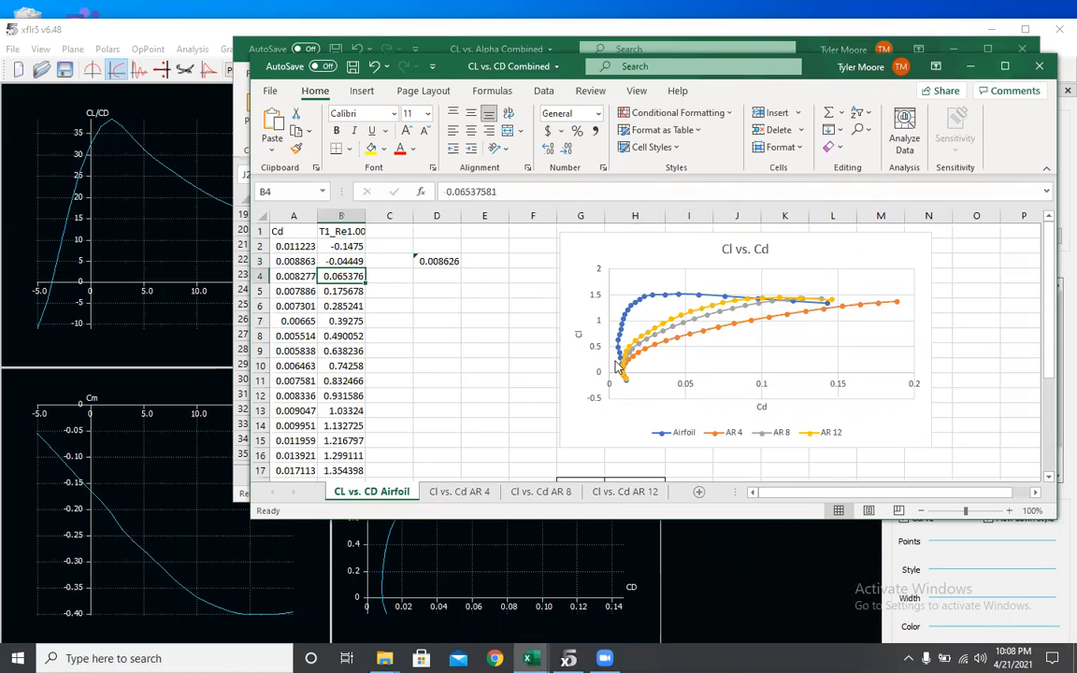
pyautogui.click(342, 262)
pyautogui.click(344, 277)
pyautogui.click(340, 260)
pyautogui.click(344, 277)
pyautogui.click(438, 261)
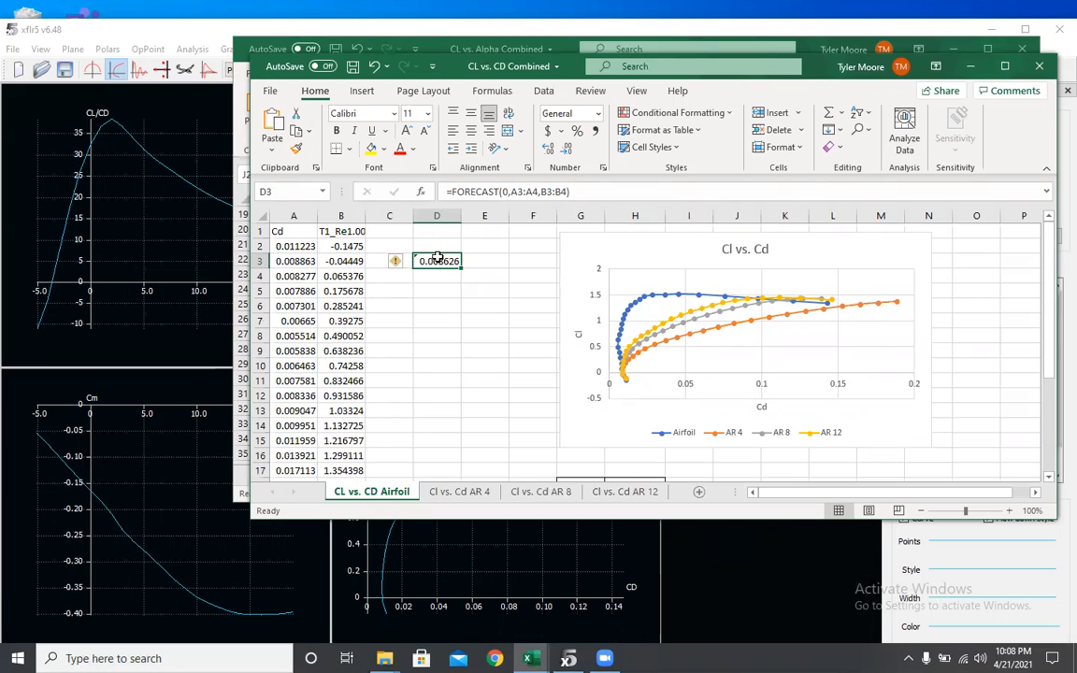
pyautogui.scroll(-2, 589, 332)
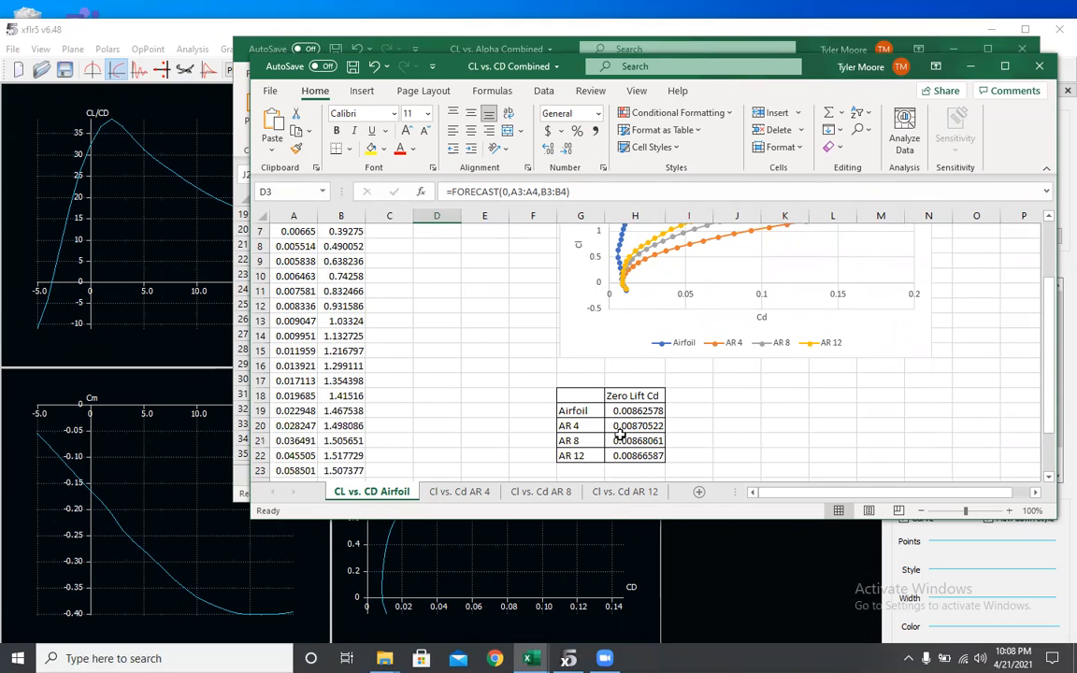
# - Return to XFLR5, set the wing tip section's span position y to 2 m, and save the wing
pyautogui.click(569, 658)
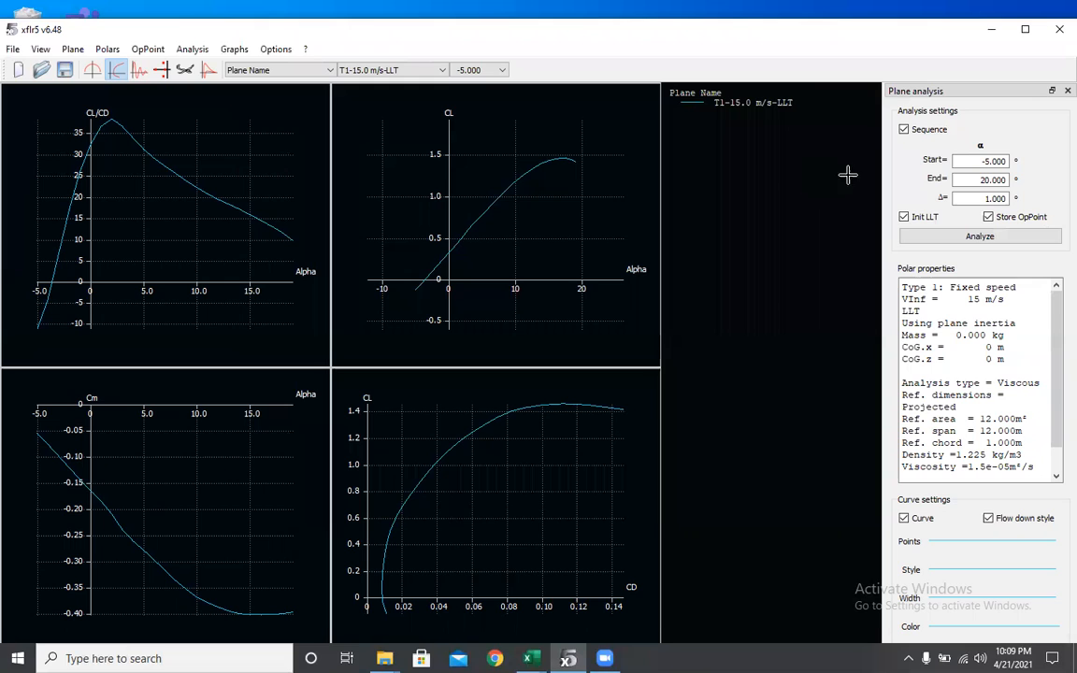
pyautogui.click(100, 49)
pyautogui.click(95, 52)
pyautogui.click(75, 52)
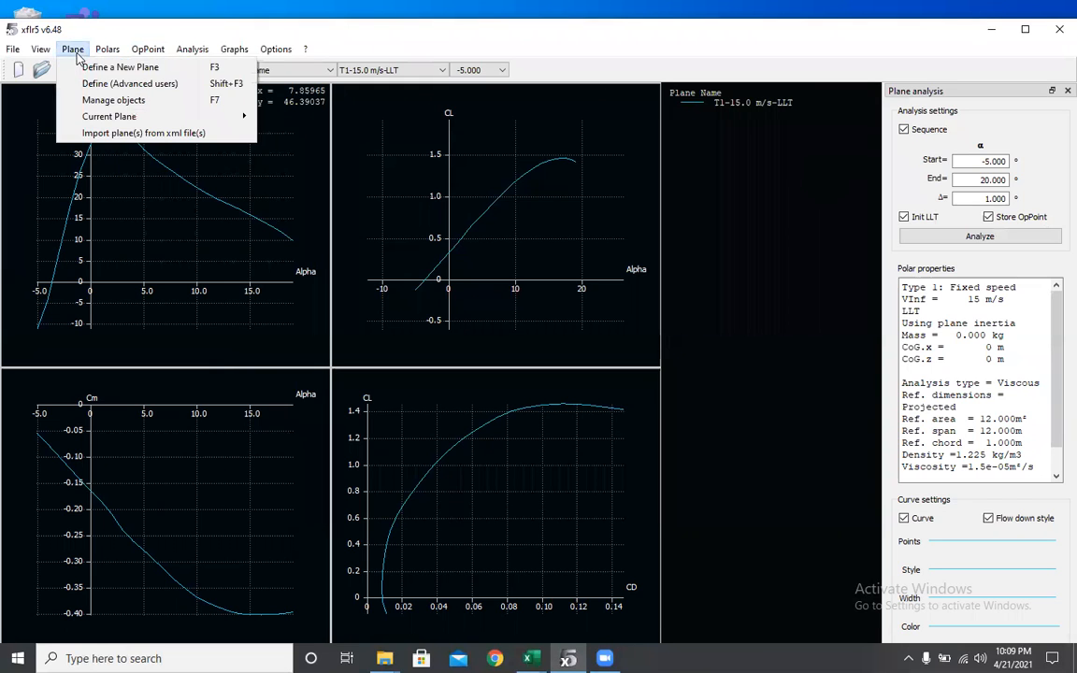
pyautogui.moveTo(140, 116)
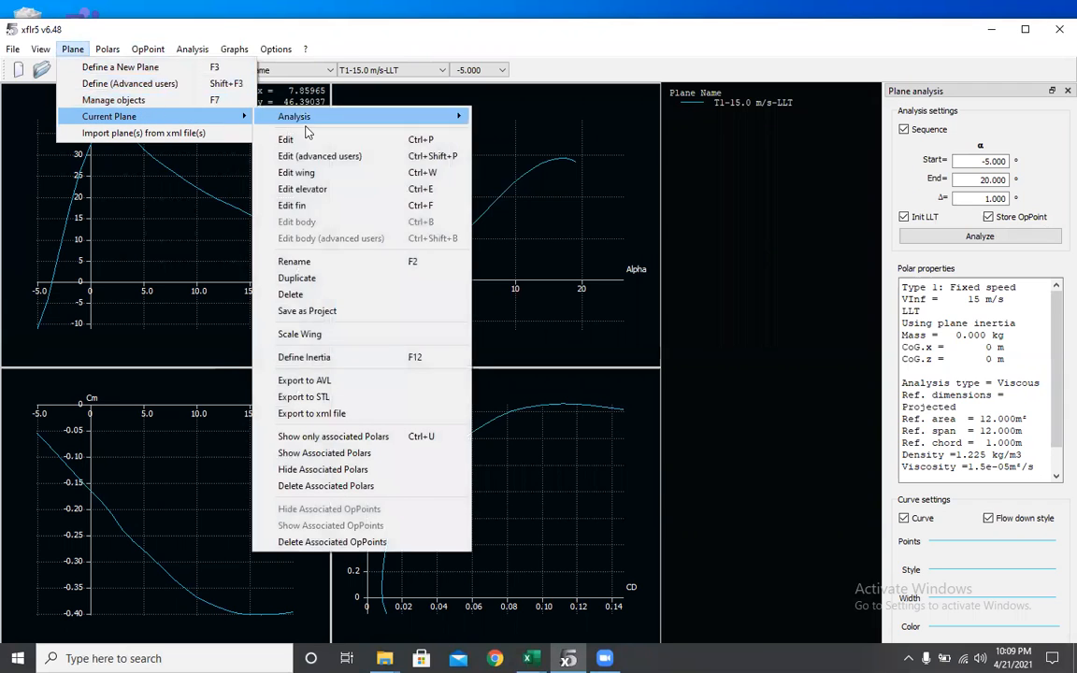
pyautogui.click(332, 172)
pyautogui.doubleClick(316, 176)
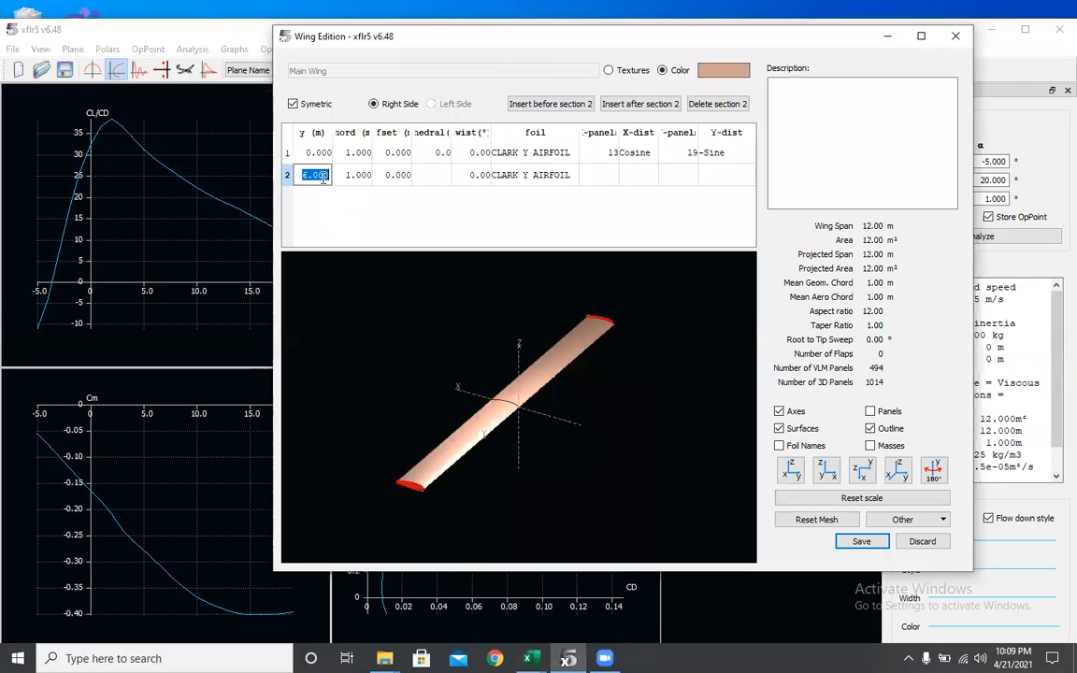
pyautogui.write('2')
pyautogui.press('Return')
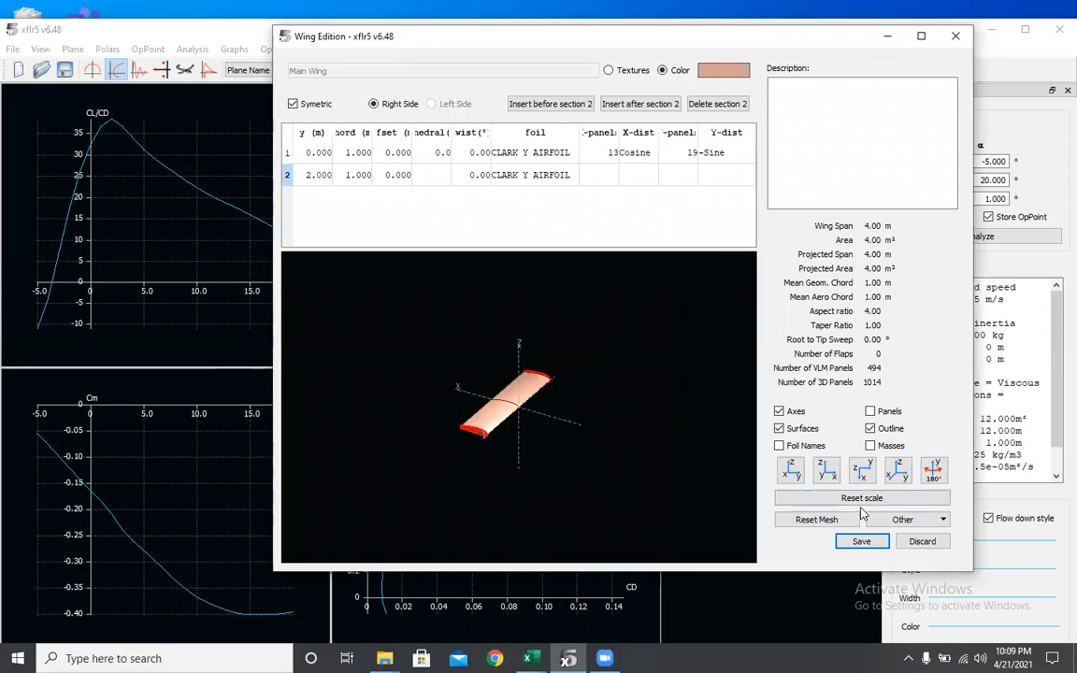
pyautogui.click(860, 543)
# - Turn off the sequence option and analyze the plane at a single alpha of 7°
pyautogui.click(463, 372)
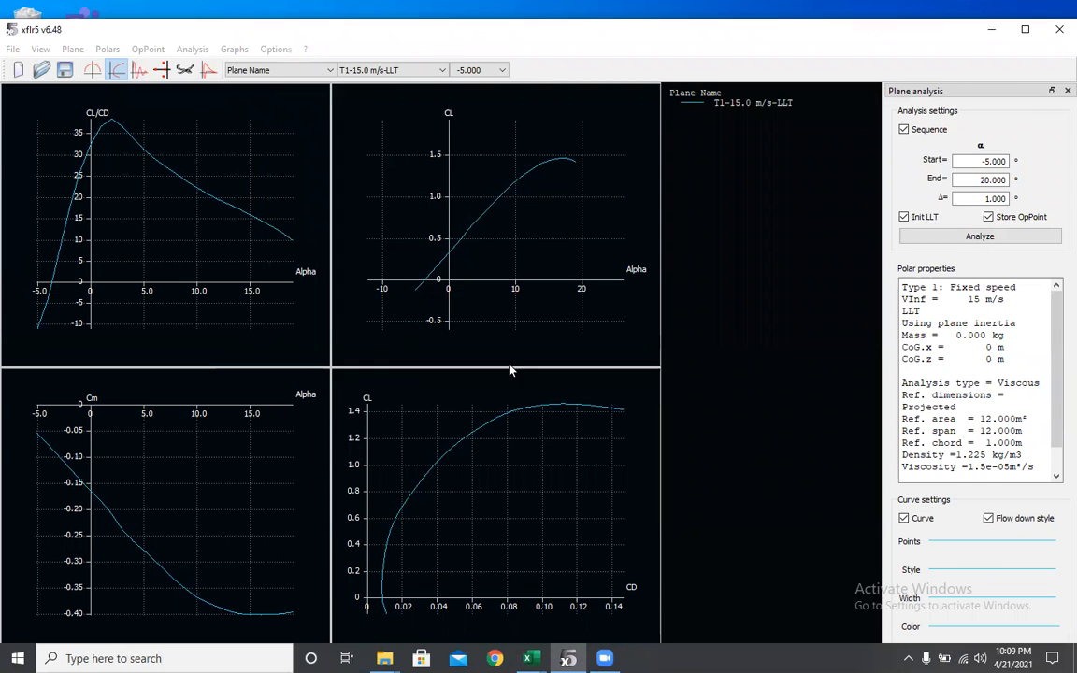
pyautogui.click(904, 129)
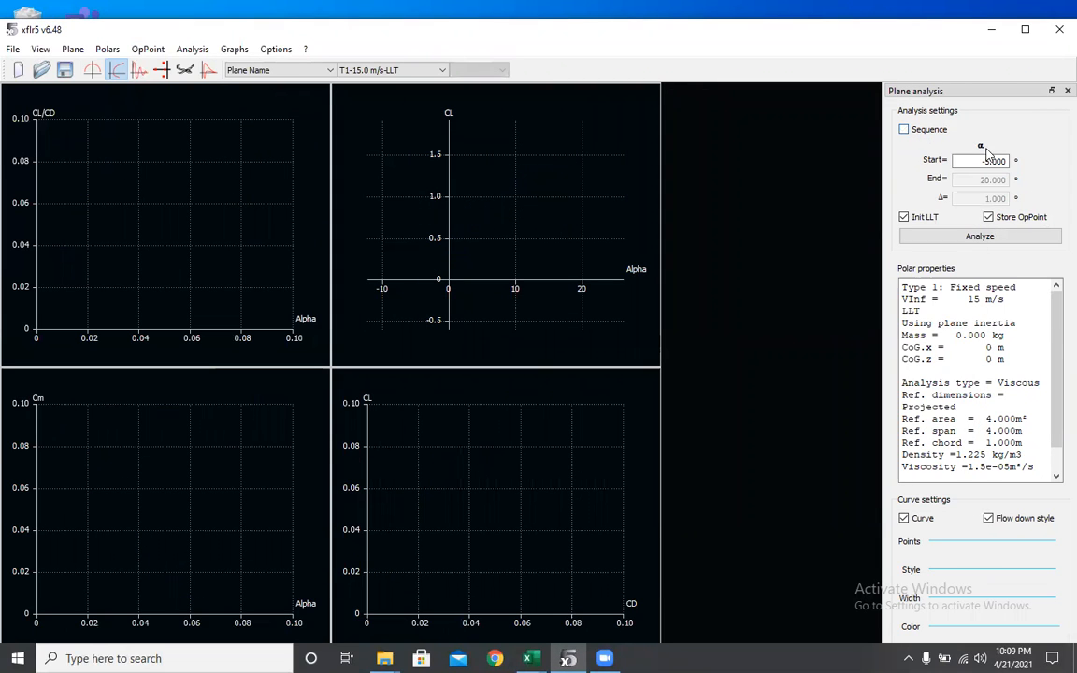
pyautogui.moveTo(1006, 159); pyautogui.dragTo(968, 183)
pyautogui.press('BackSpace')
pyautogui.write('7')
pyautogui.click(981, 237)
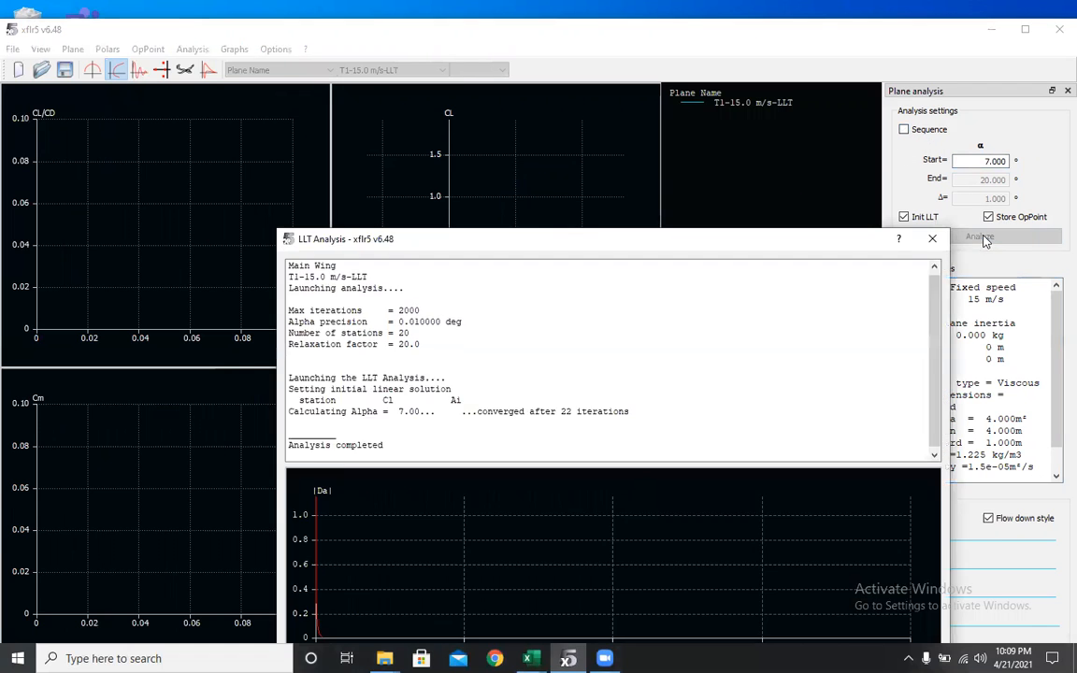
# - Open the operating point view and set the spanwise graph's Y variable to induced drag coefficient
pyautogui.click(91, 70)
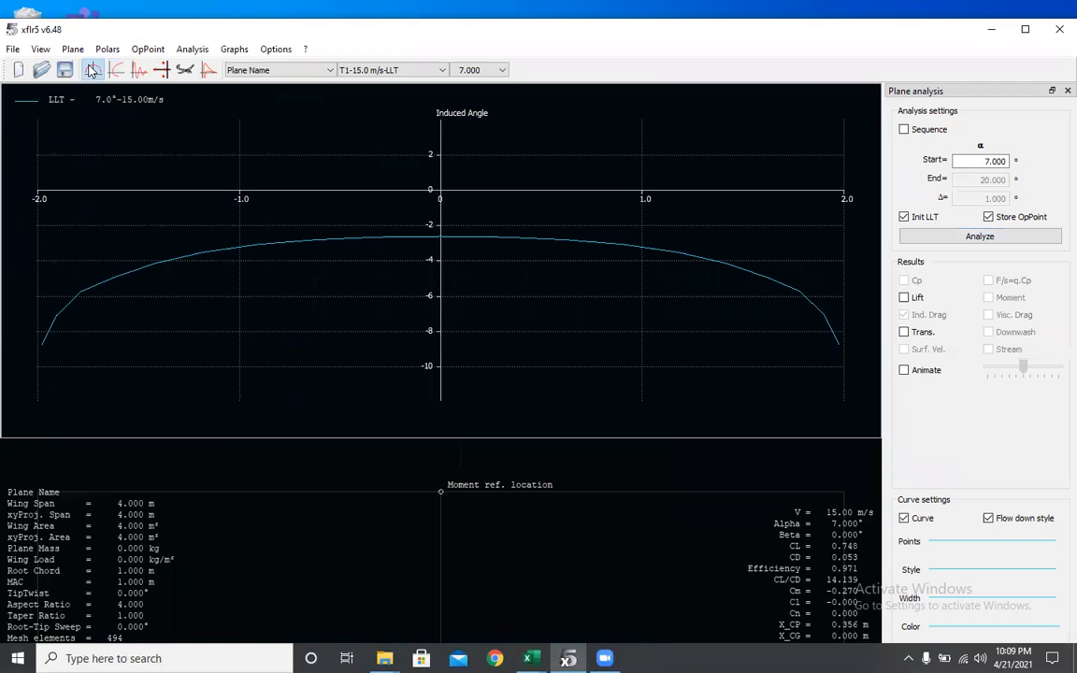
pyautogui.scroll(-3, 439, 239)
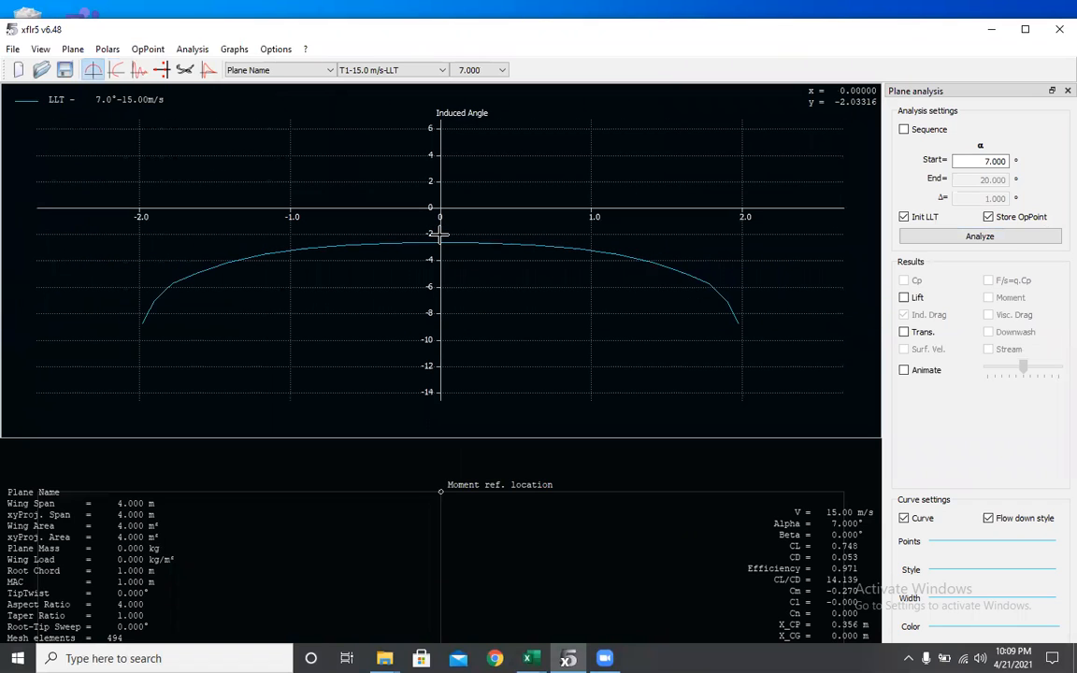
pyautogui.rightClick(353, 175)
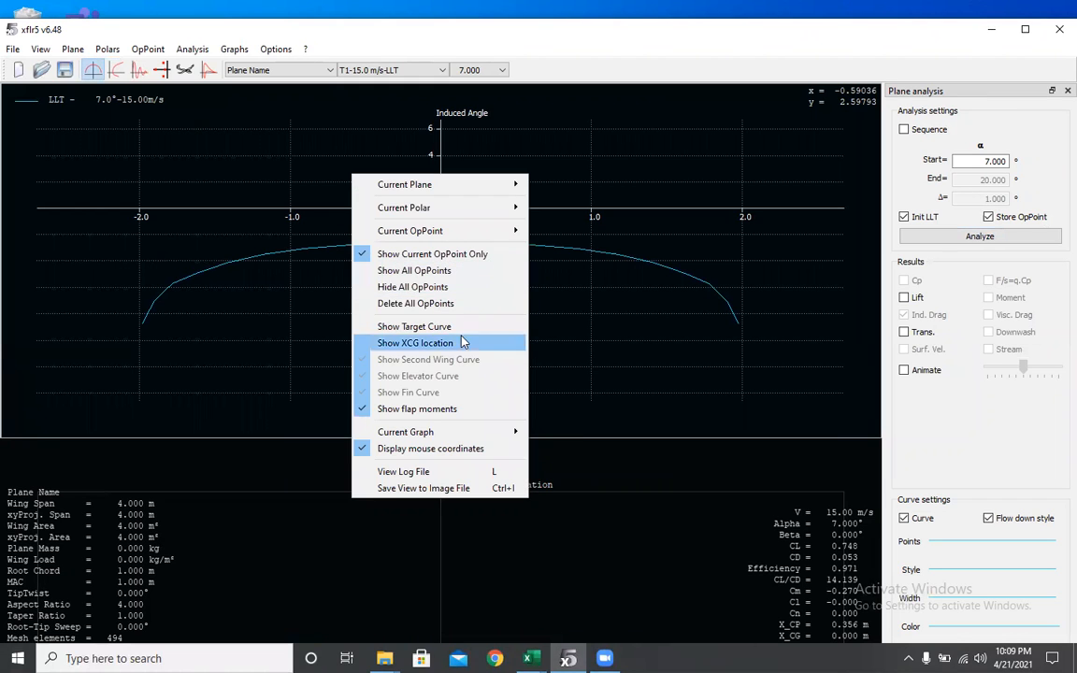
pyautogui.moveTo(439, 432)
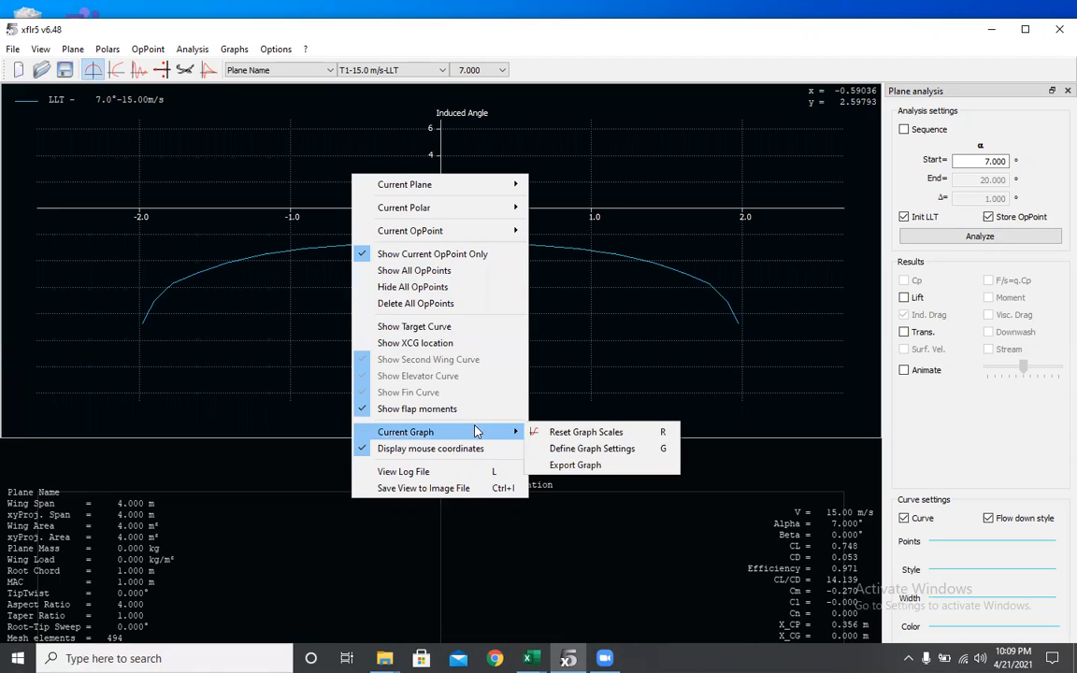
pyautogui.click(565, 448)
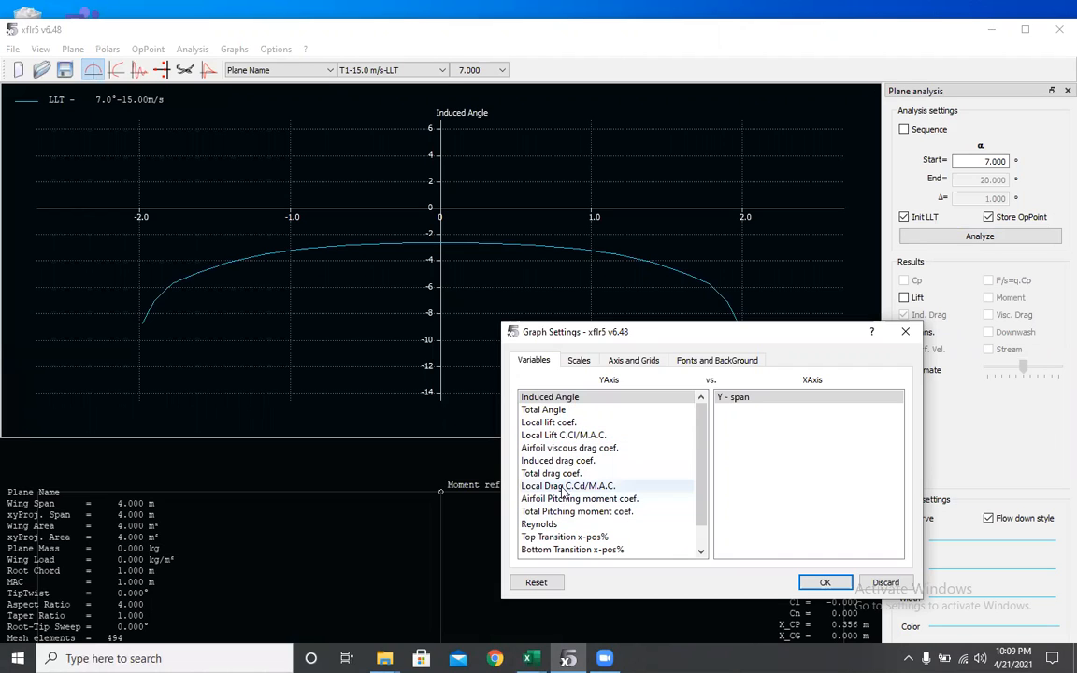
pyautogui.scroll(-1, 573, 439)
pyautogui.click(572, 436)
pyautogui.click(815, 583)
pyautogui.scroll(-3, 306, 294)
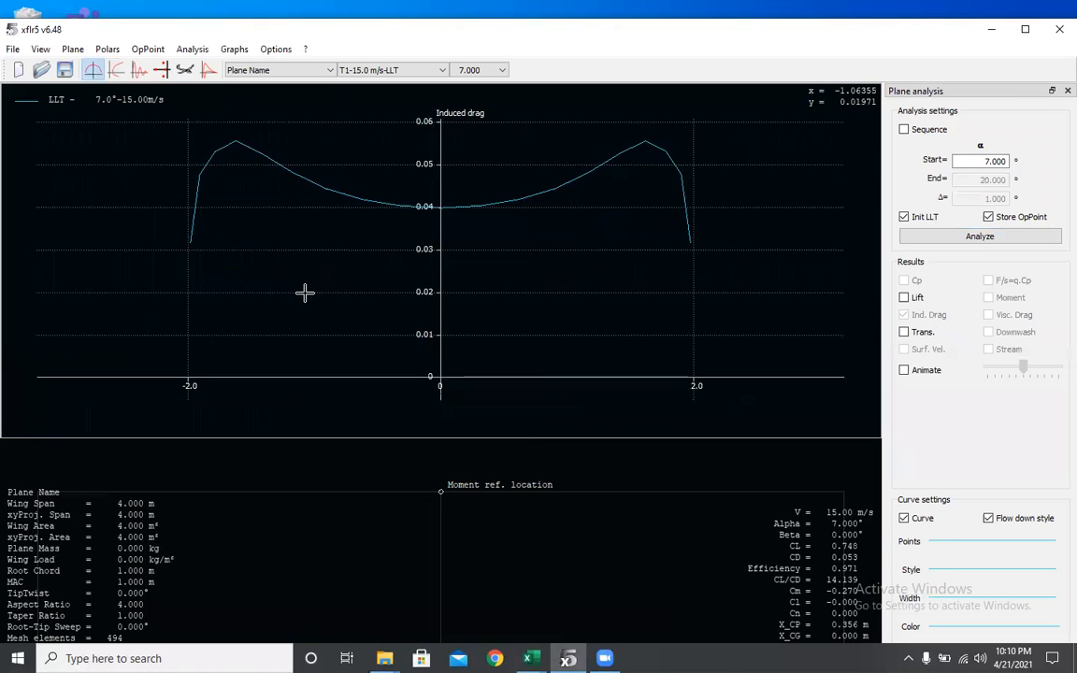
# - Edit the current plane's wing, set the tip section's span position y to 4 m, and save the wing
pyautogui.click(72, 49)
pyautogui.moveTo(144, 119)
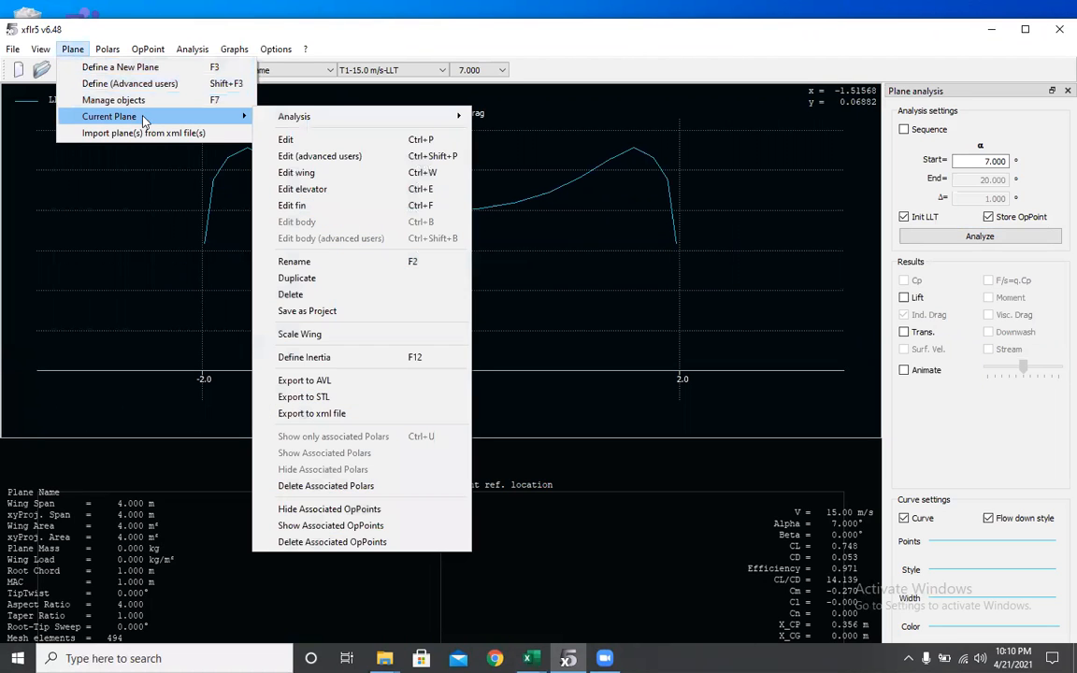
pyautogui.click(285, 172)
pyautogui.doubleClick(311, 174)
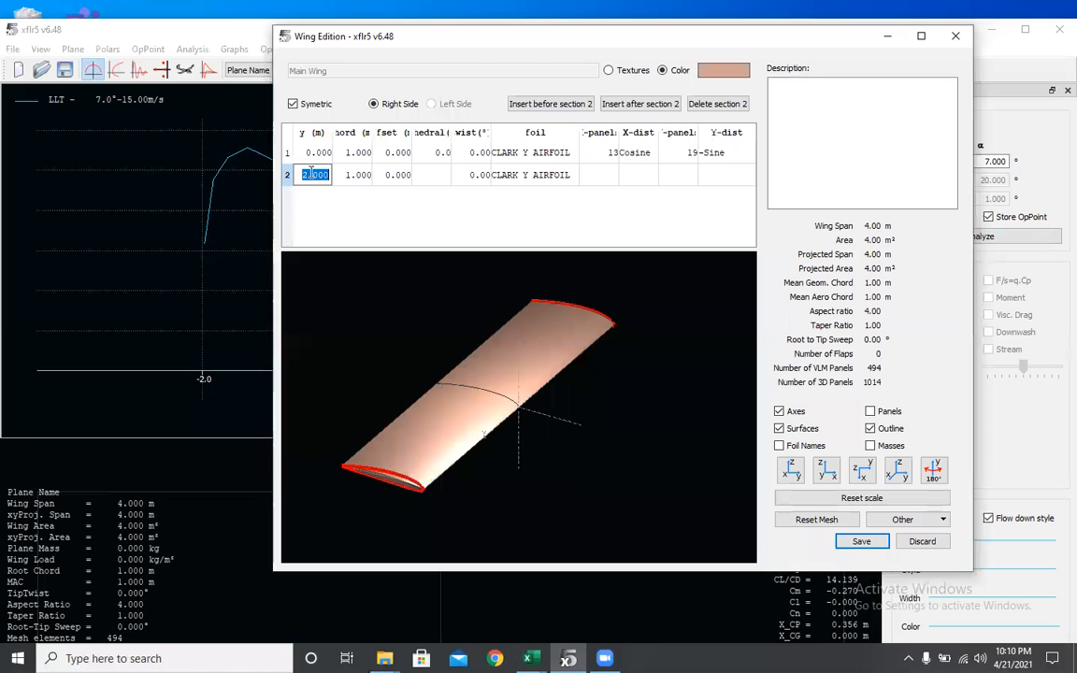
pyautogui.write('4')
pyautogui.press('Return')
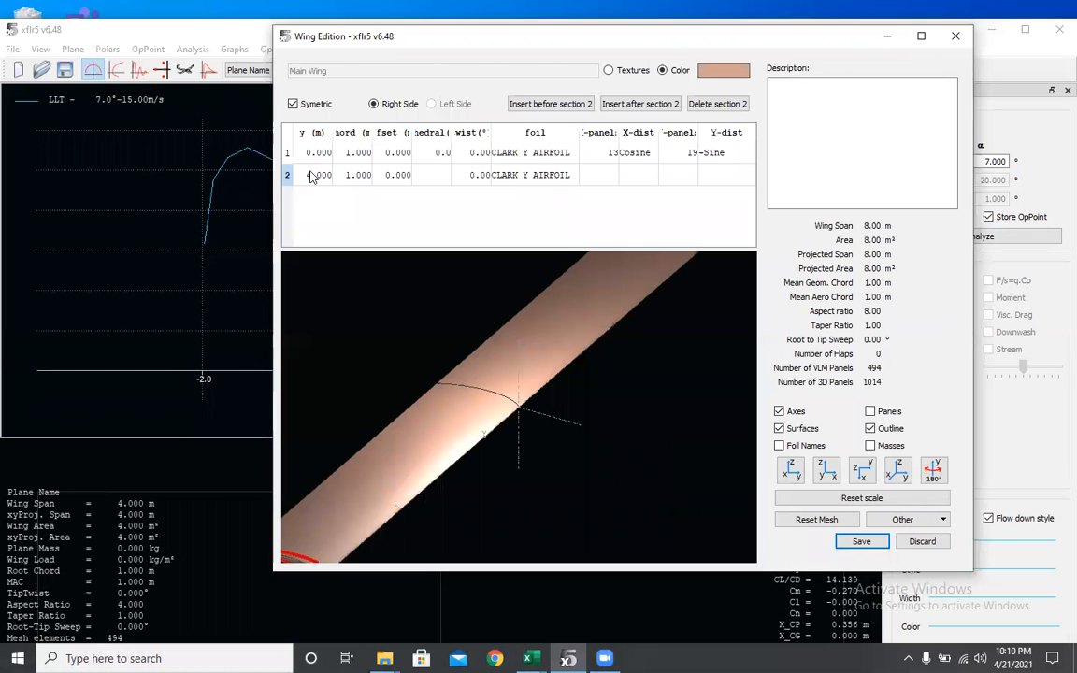
pyautogui.click(861, 541)
# - Rerun the plane analysis at the single alpha of 7°
pyautogui.click(472, 375)
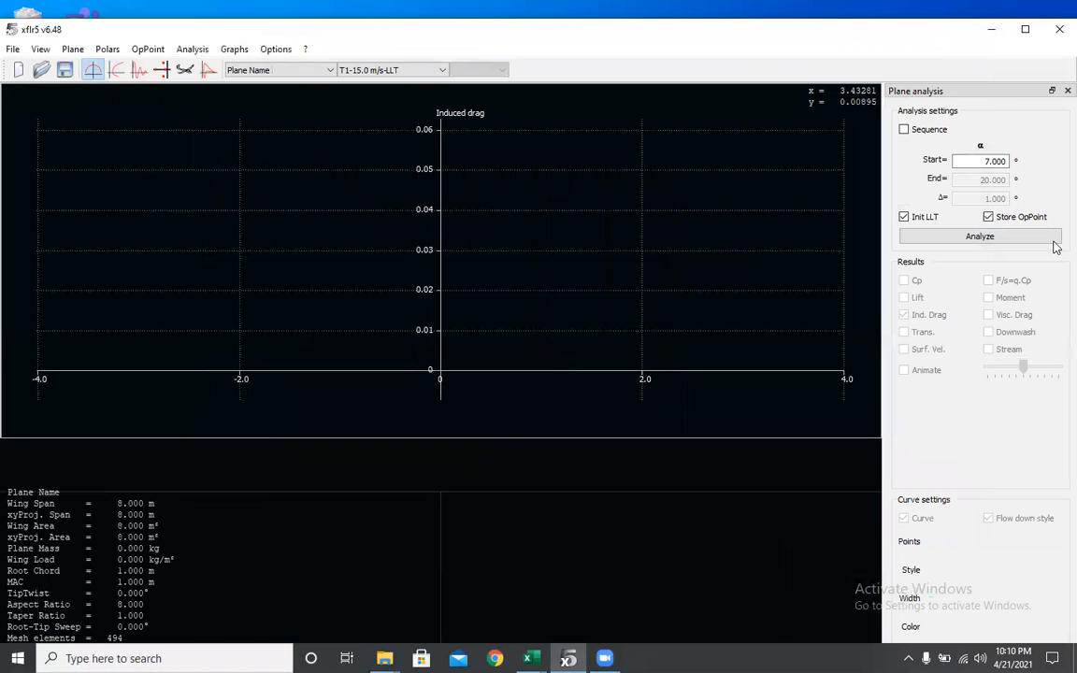
pyautogui.click(983, 235)
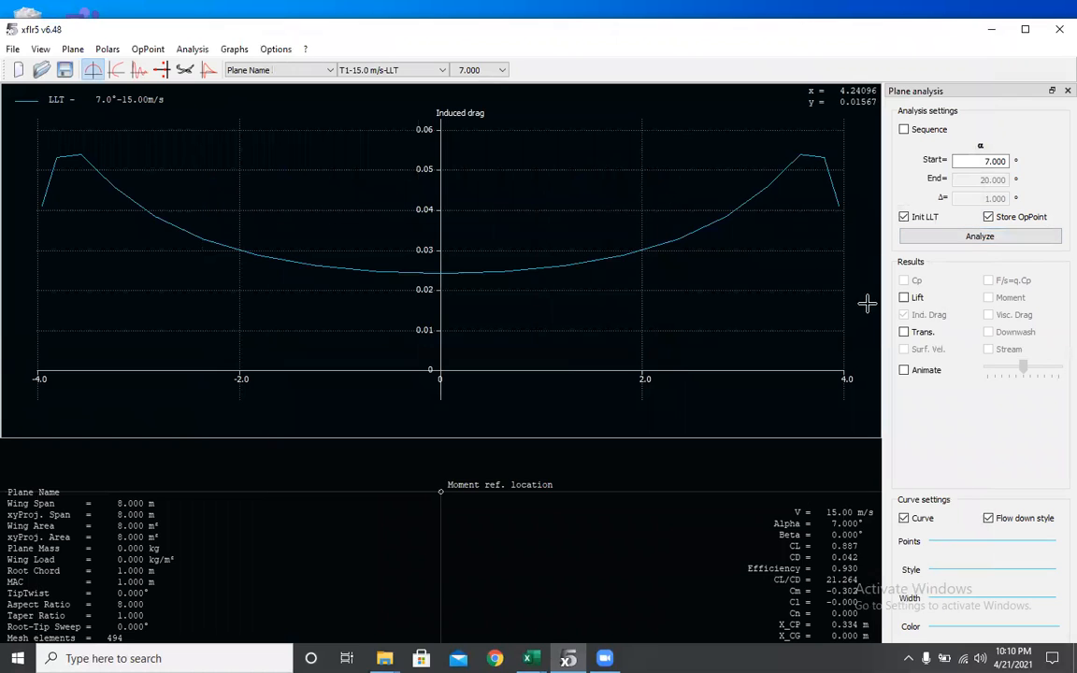
pyautogui.scroll(-4, 467, 200)
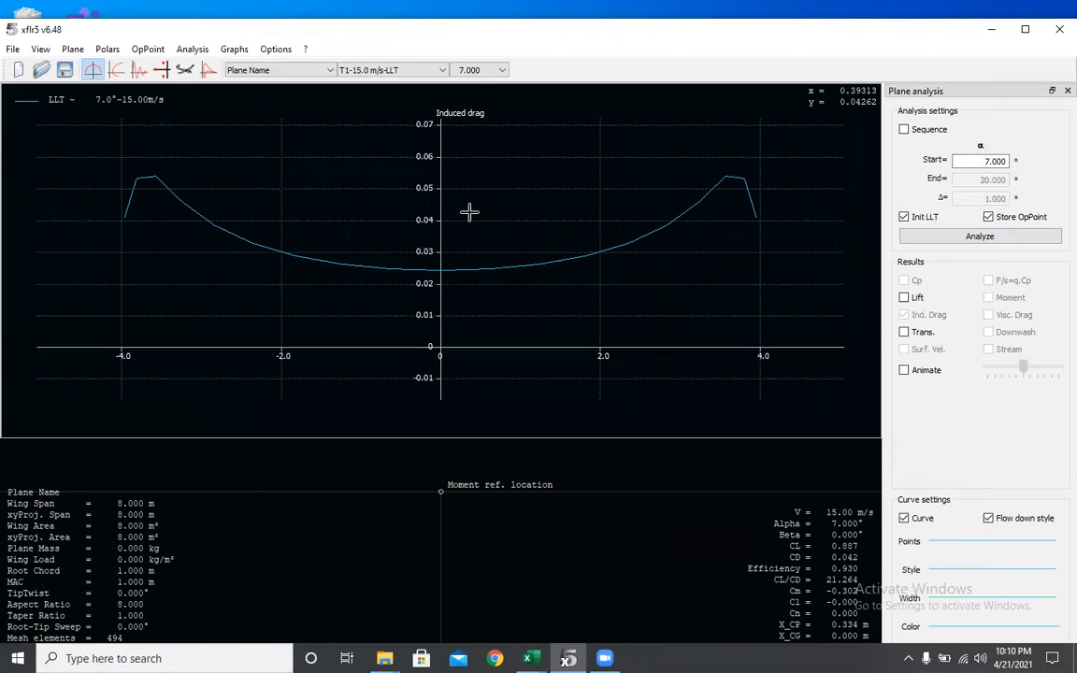
# - Change the spanwise graph's Y variable back to Induced Angle
pyautogui.rightClick(469, 213)
pyautogui.moveTo(594, 471)
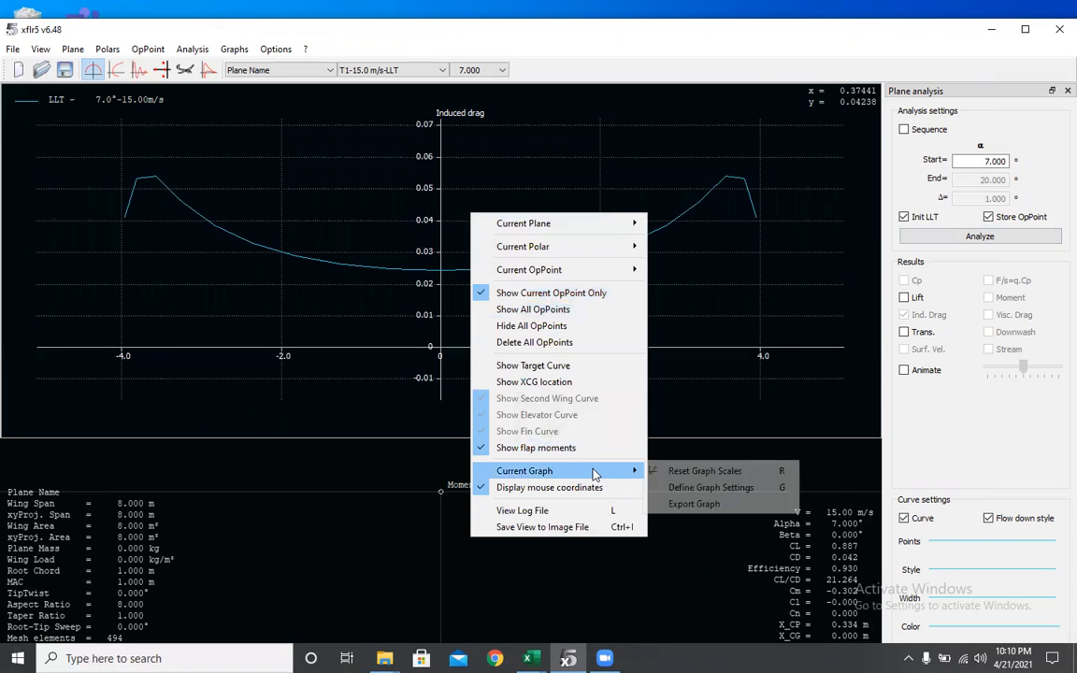
pyautogui.click(703, 487)
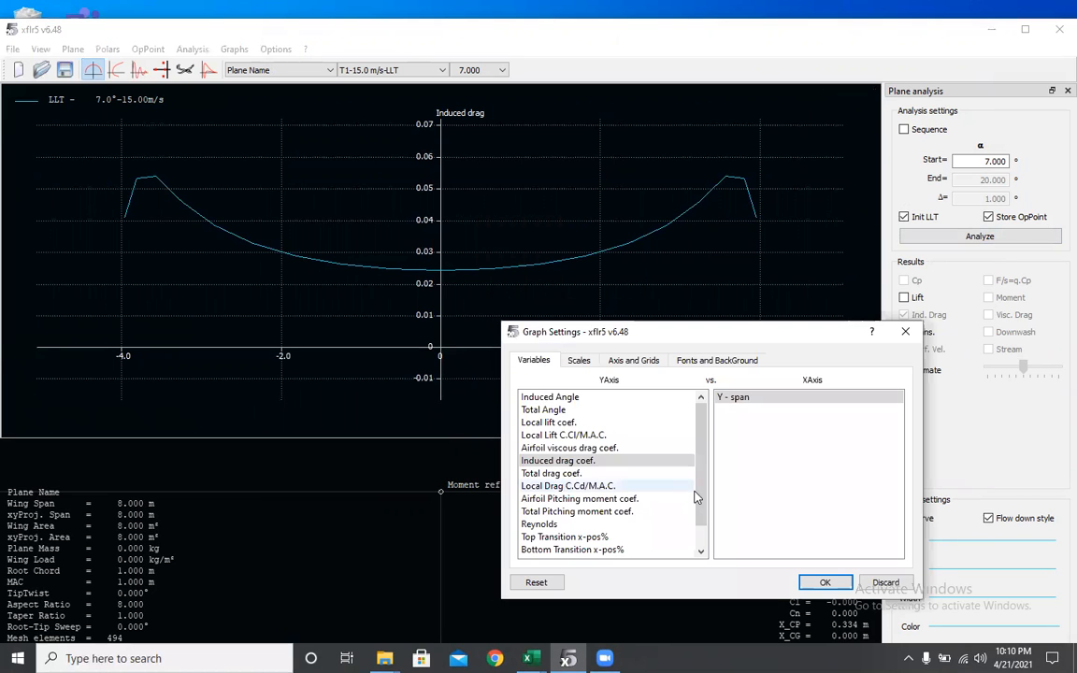
pyautogui.click(561, 396)
pyautogui.click(822, 582)
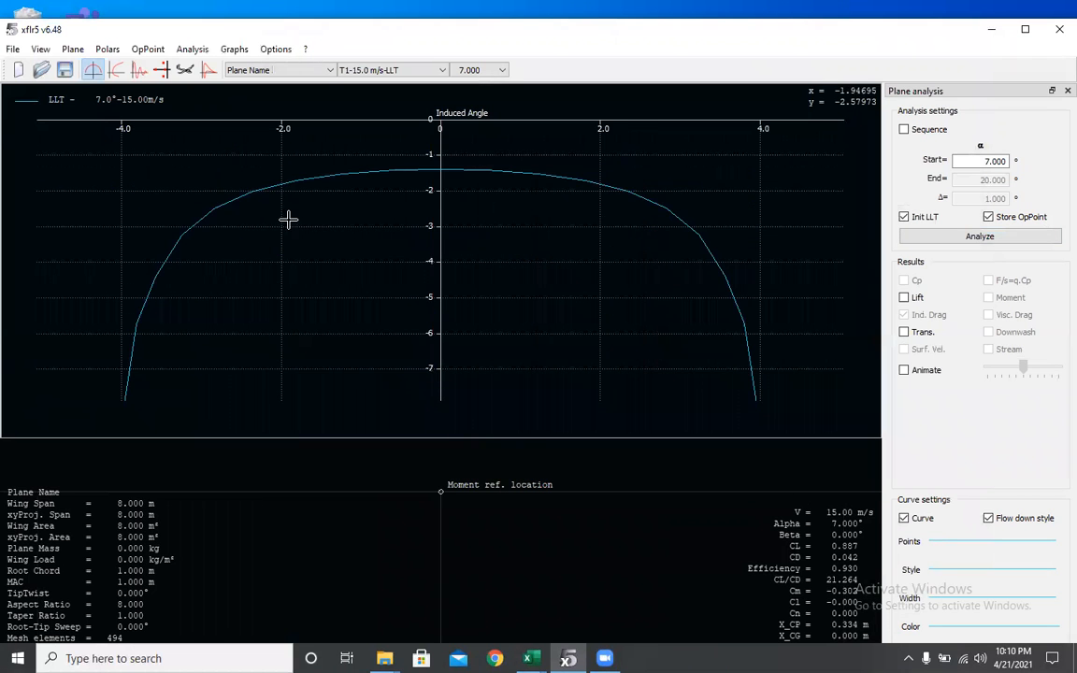
pyautogui.scroll(-2, 297, 214)
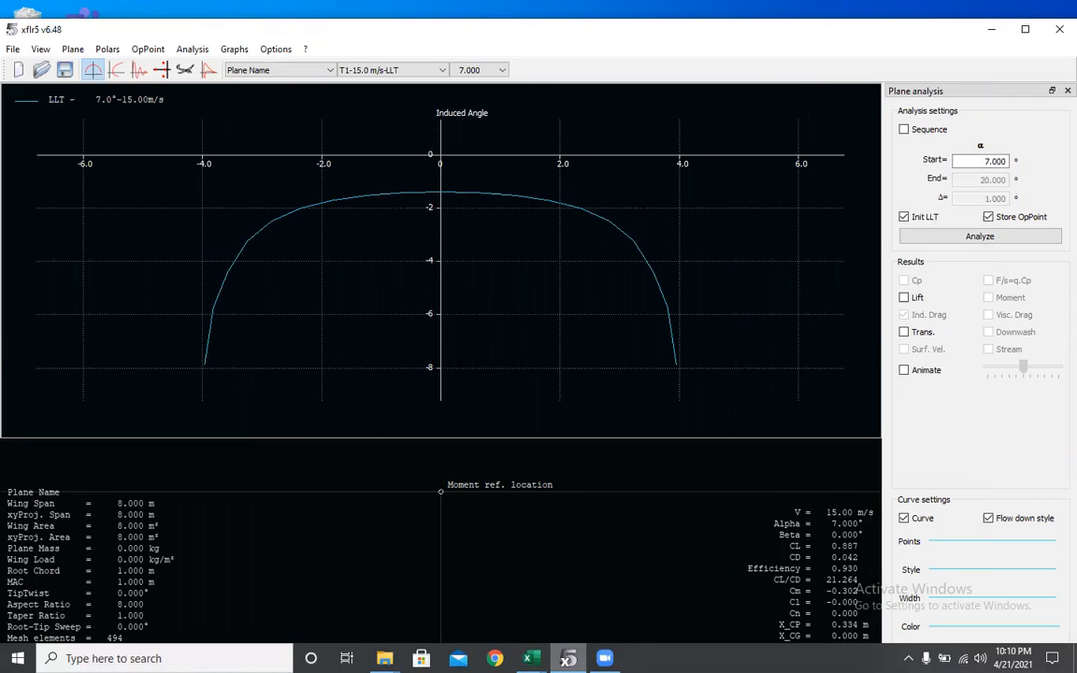
# - Switch to the Cl vs. Alpha 7 Combined workbook and review the alpha and CL entries for each wing
pyautogui.moveTo(568, 658)
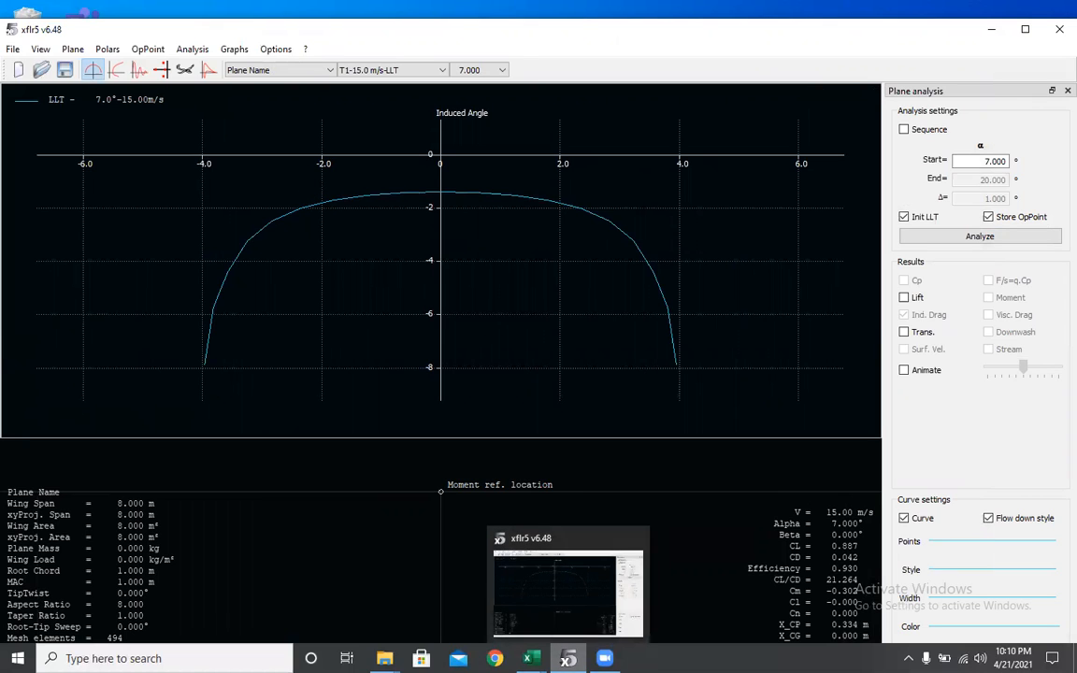
pyautogui.moveTo(531, 658)
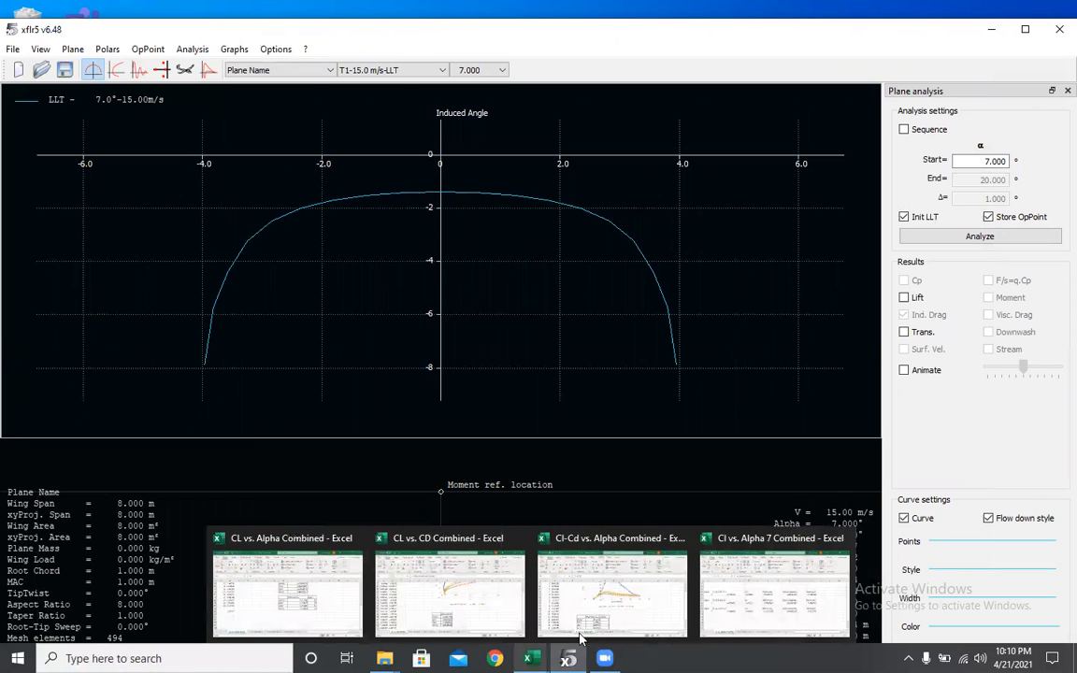
pyautogui.click(738, 603)
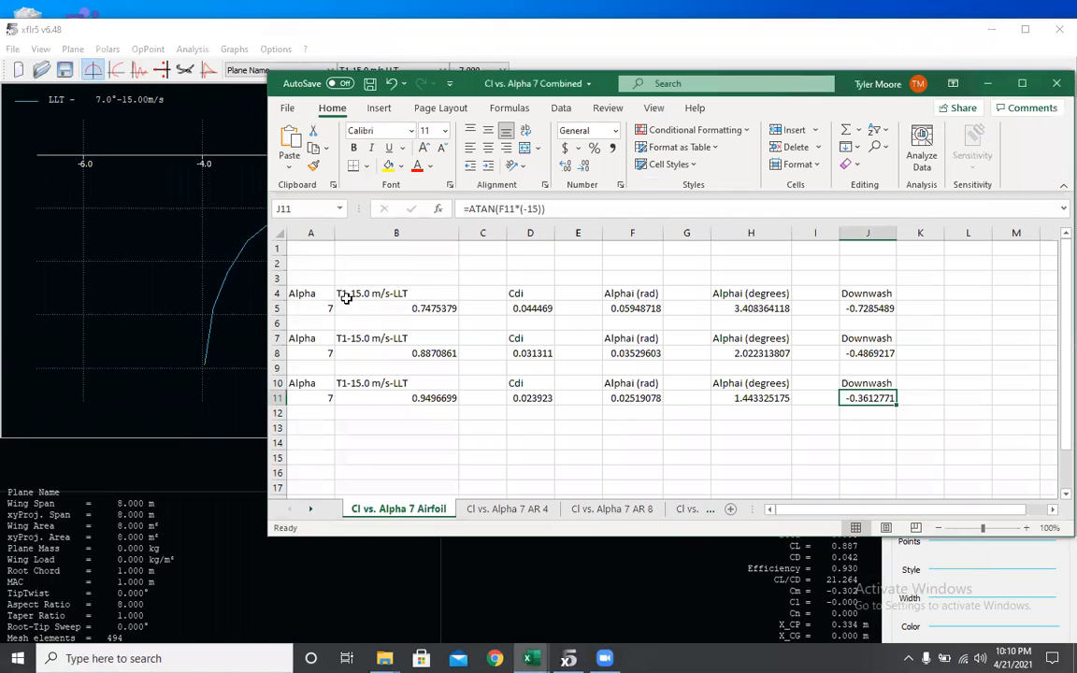
pyautogui.click(304, 312)
pyautogui.click(356, 312)
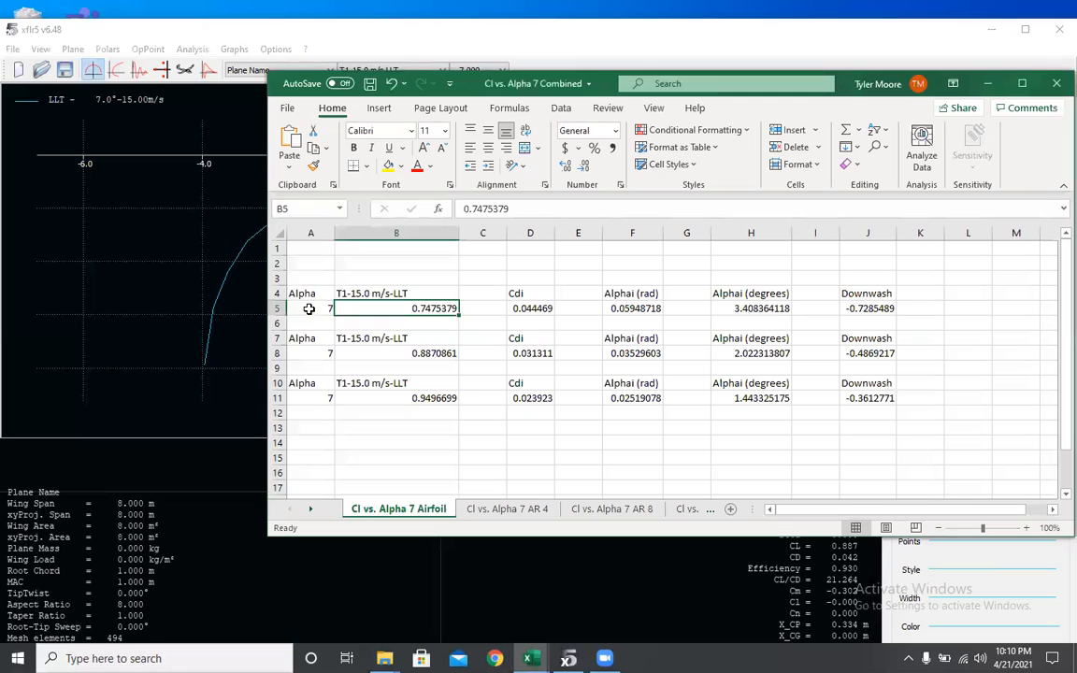
pyautogui.click(309, 308)
pyautogui.click(358, 356)
pyautogui.click(316, 355)
pyautogui.click(378, 366)
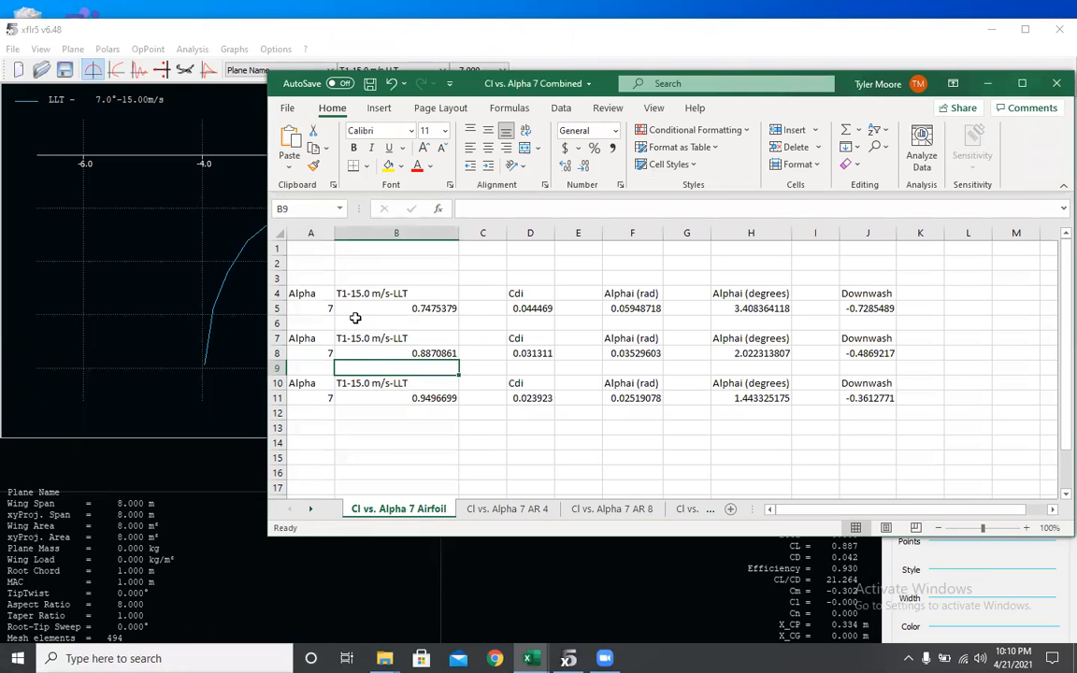
pyautogui.click(321, 309)
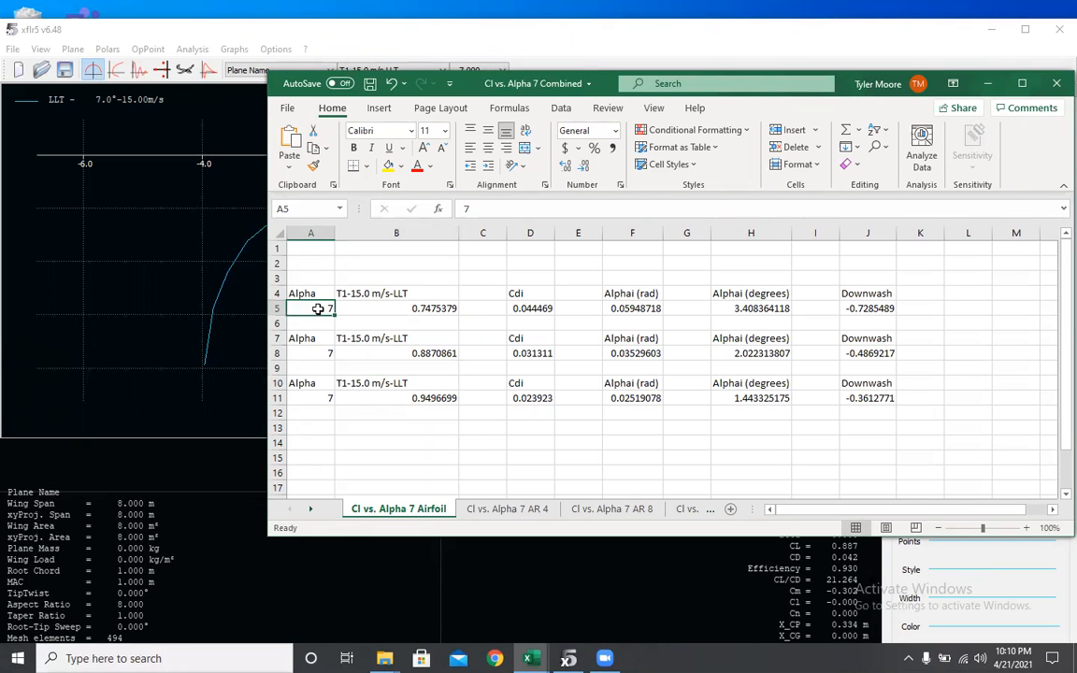
pyautogui.click(355, 308)
pyautogui.click(419, 357)
# - Examine the Cdi formulas in column D for the three wings
pyautogui.click(533, 308)
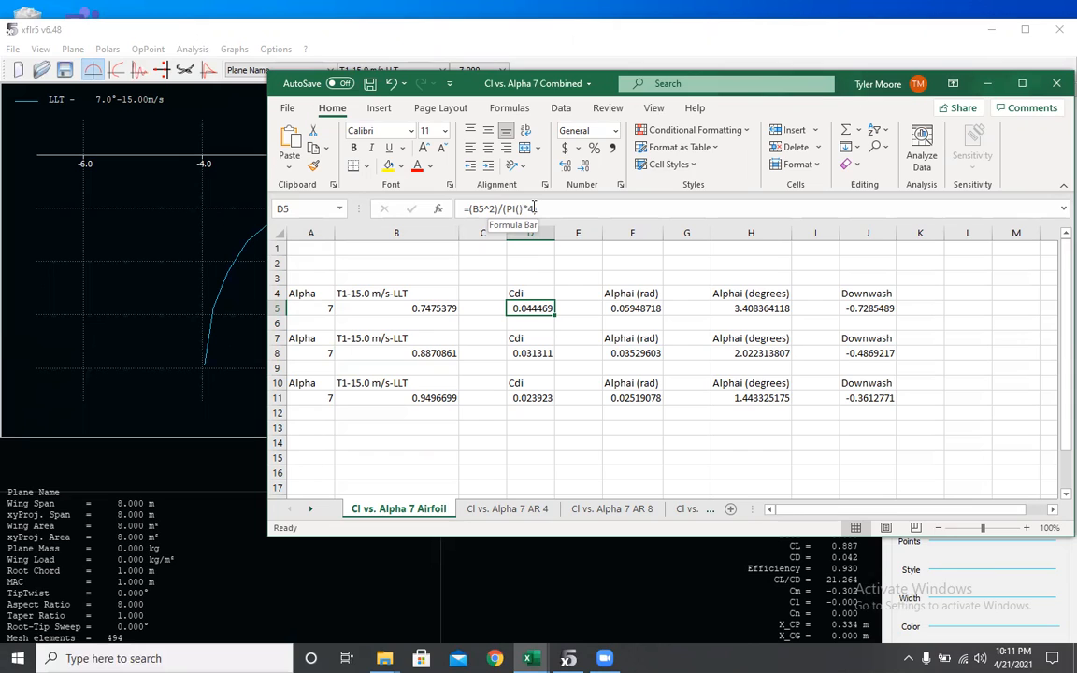
pyautogui.click(532, 352)
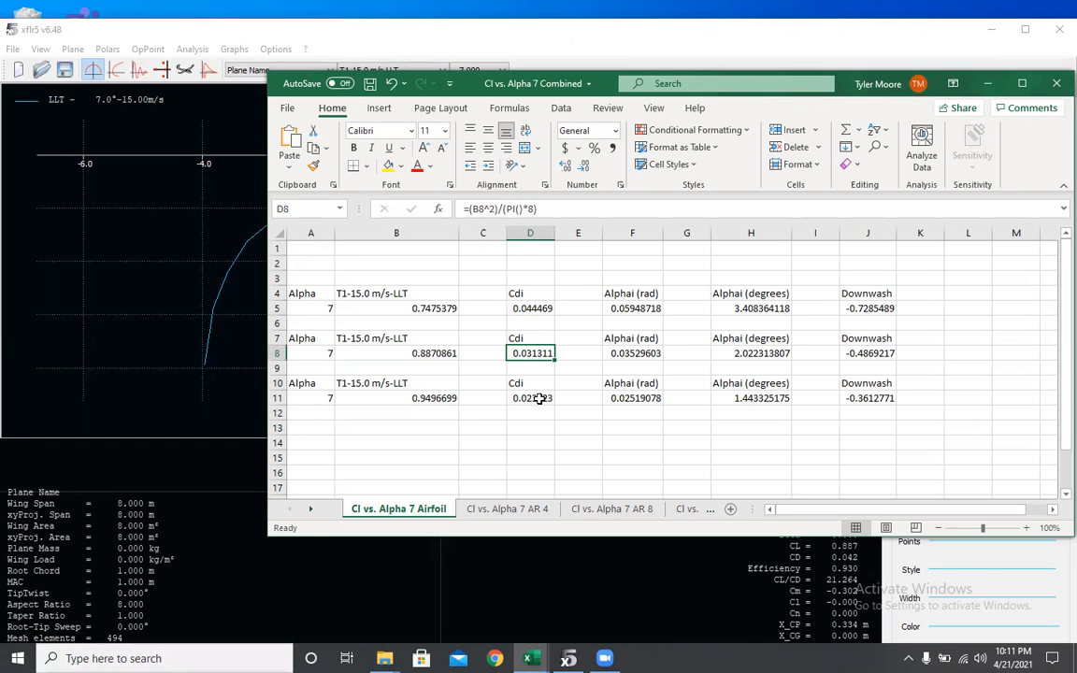
pyautogui.click(539, 398)
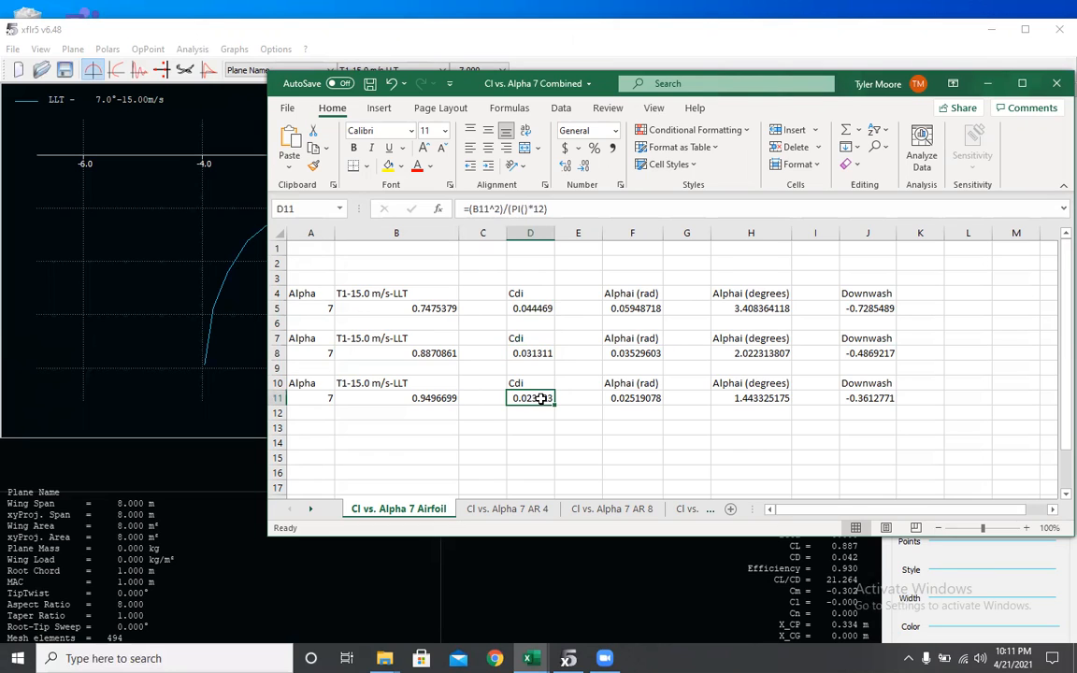
pyautogui.click(547, 350)
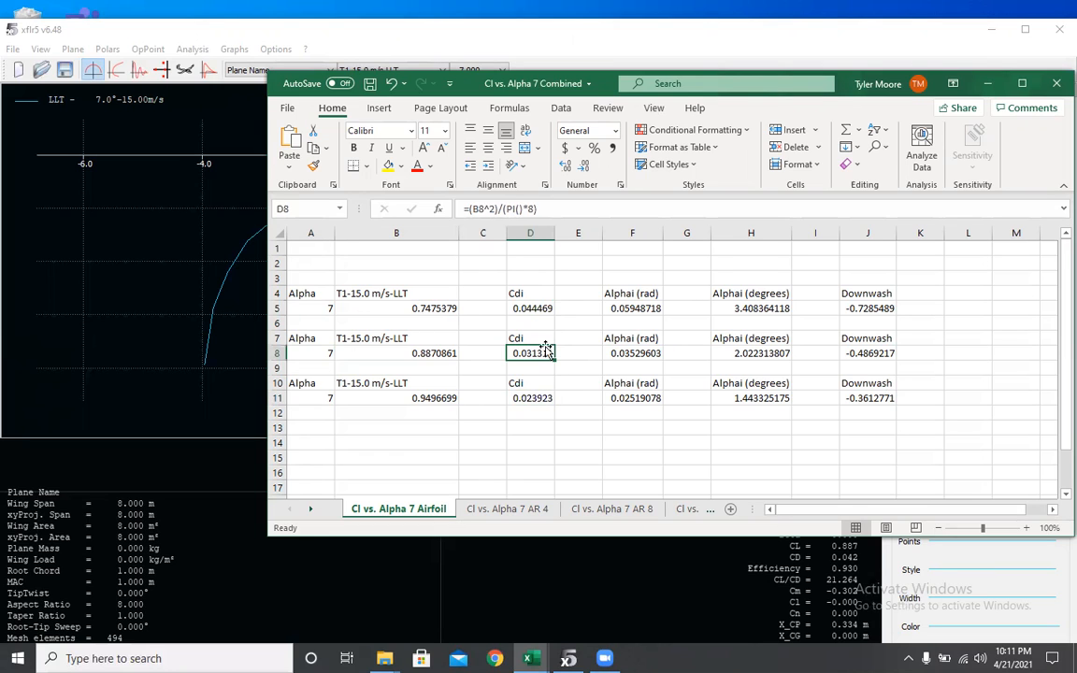
pyautogui.click(537, 308)
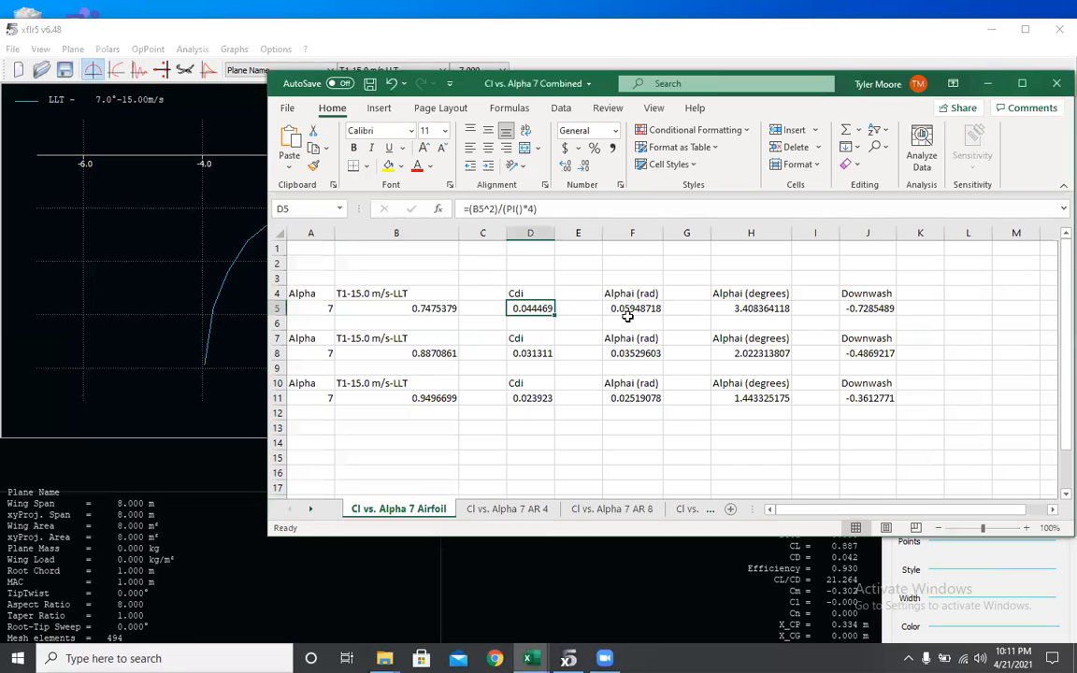
# - Examine the Alphai formulas in radians and degrees for the three wings
pyautogui.click(625, 310)
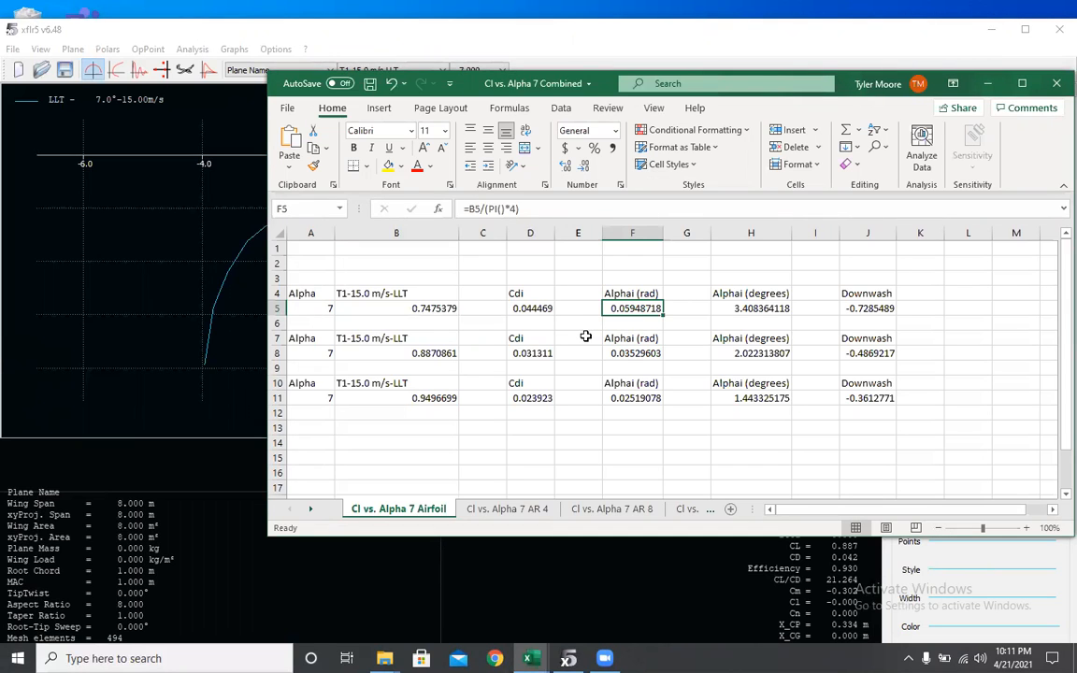
pyautogui.click(430, 308)
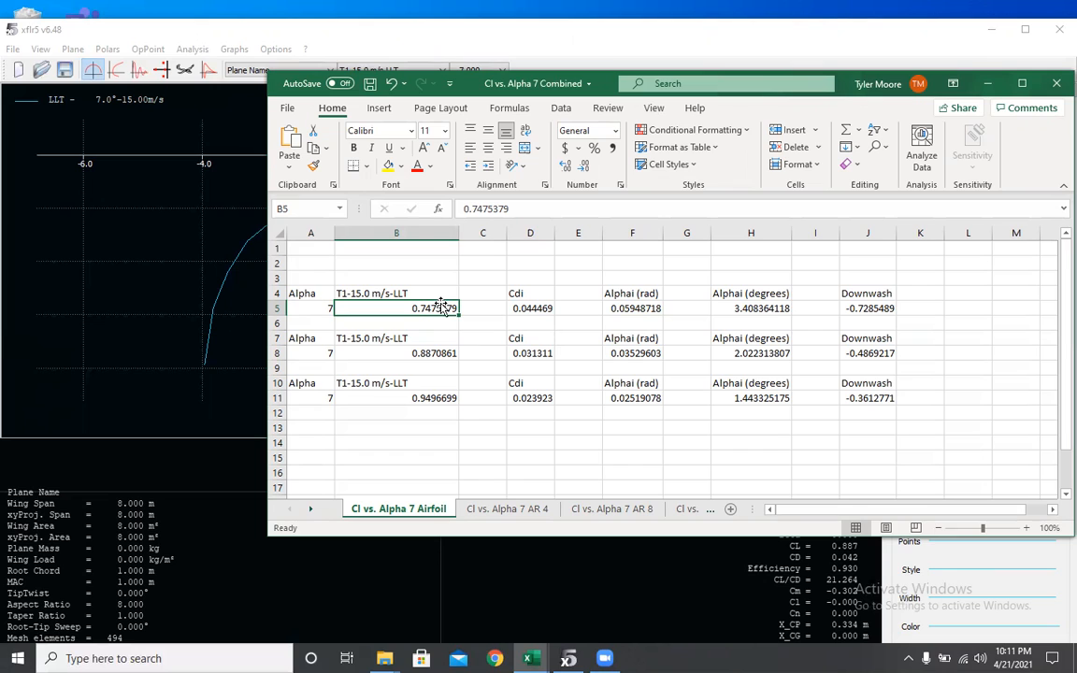
pyautogui.click(632, 308)
pyautogui.click(619, 353)
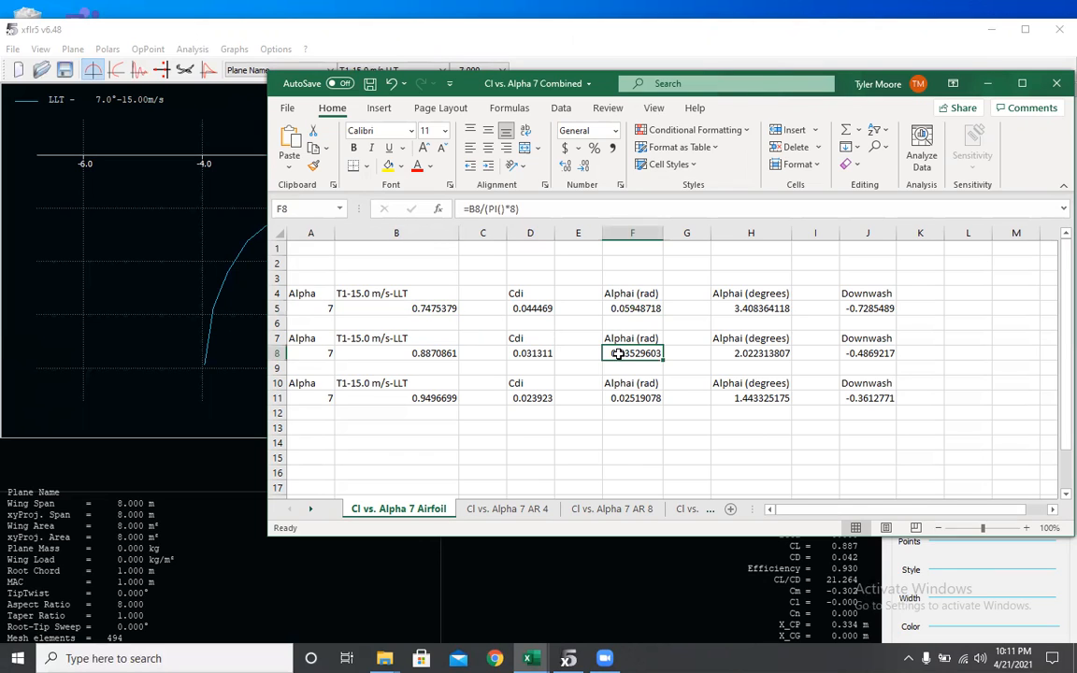
pyautogui.click(629, 397)
pyautogui.click(759, 307)
pyautogui.click(752, 353)
pyautogui.click(769, 400)
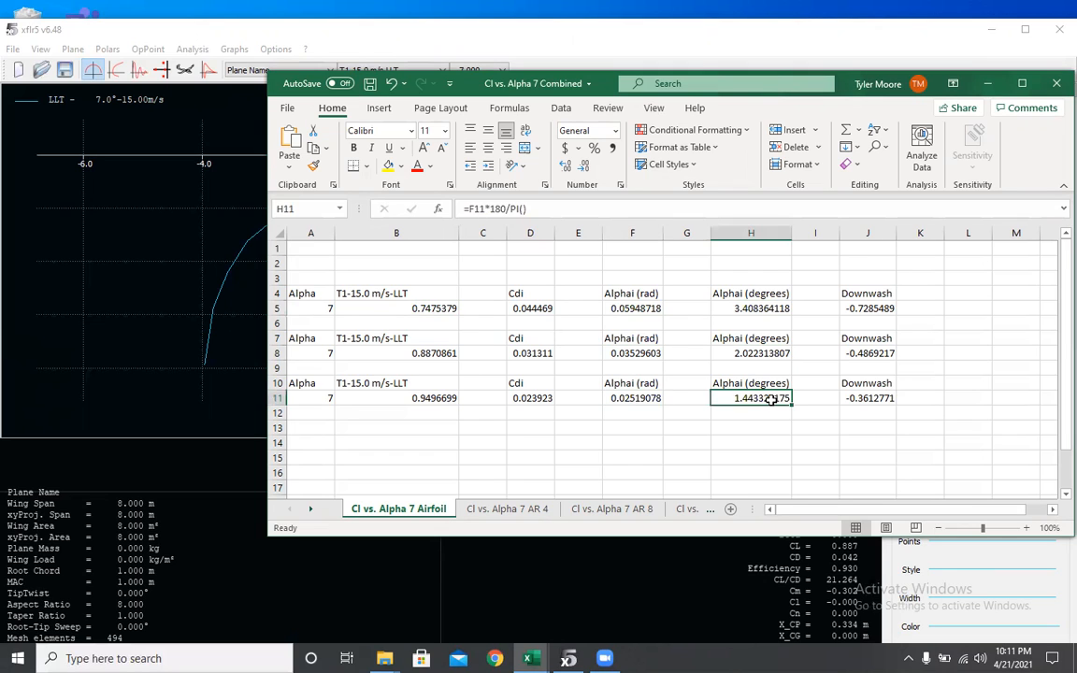
# - Inspect the Downwash ATAN formula in column J
pyautogui.click(867, 307)
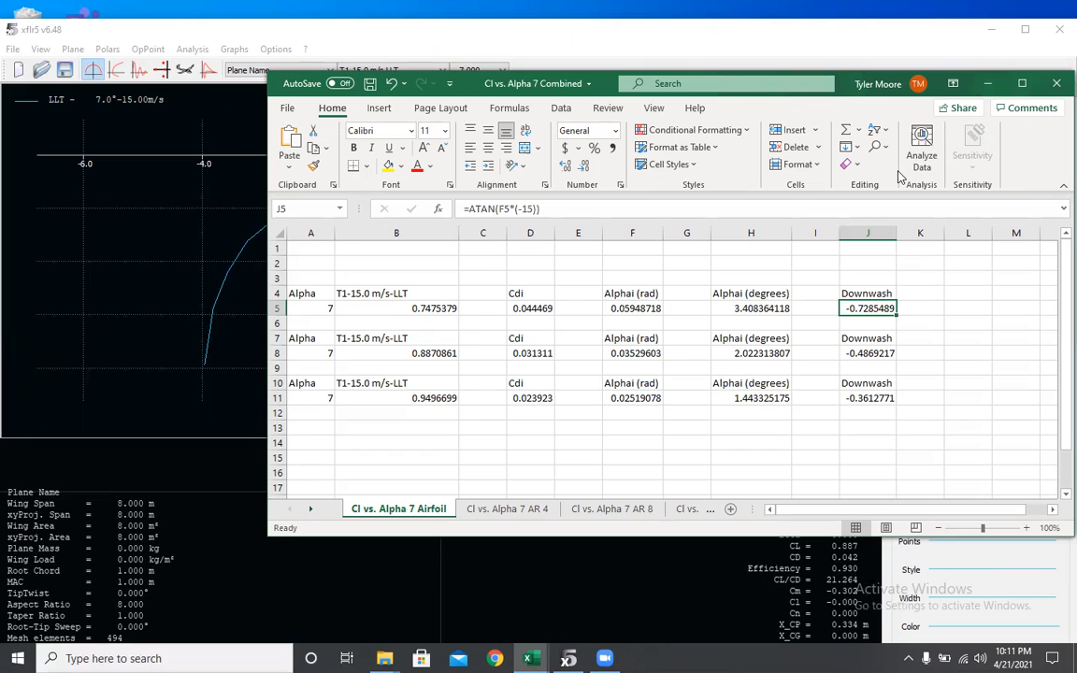
pyautogui.click(530, 208)
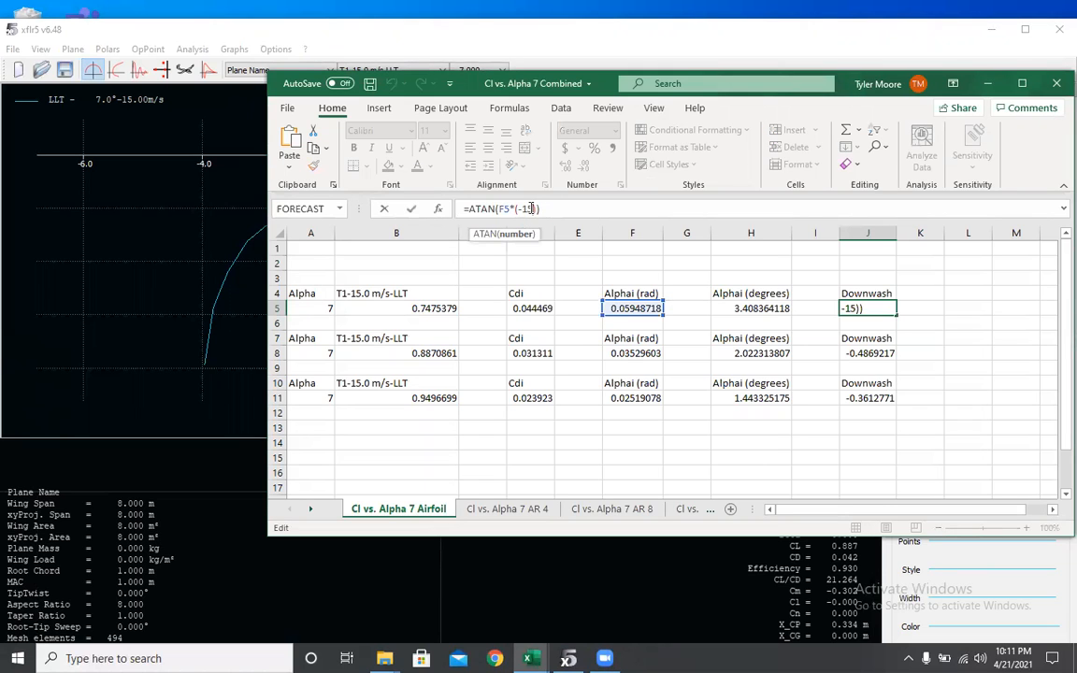
pyautogui.click(543, 208)
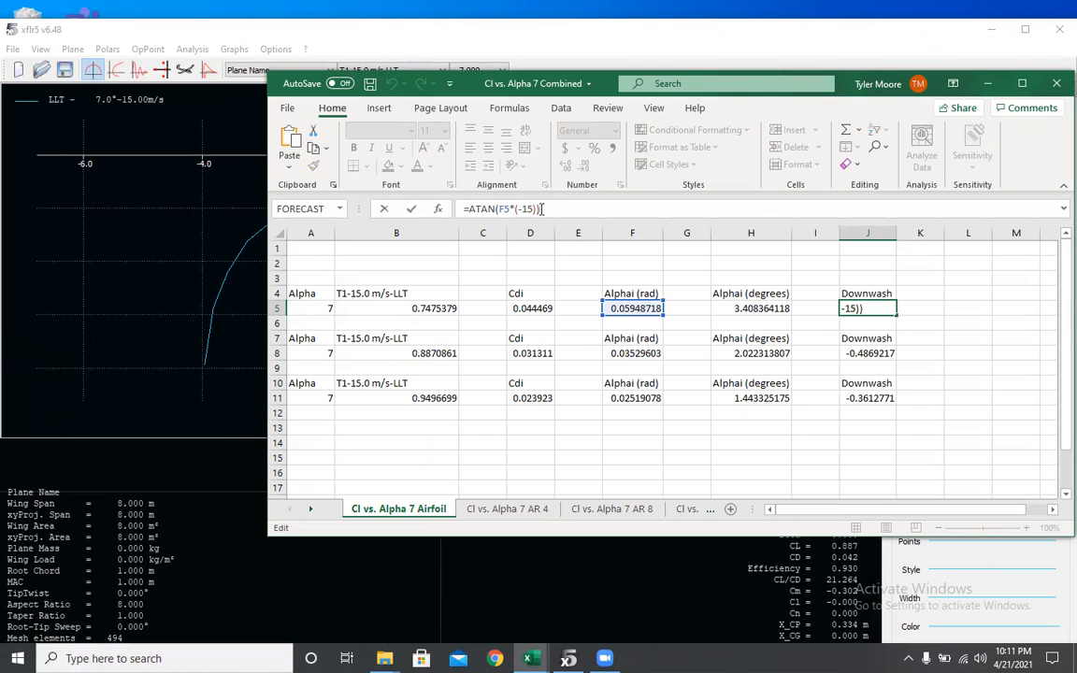
pyautogui.click(857, 350)
pyautogui.click(920, 320)
pyautogui.click(923, 365)
pyautogui.click(928, 413)
pyautogui.click(965, 396)
pyautogui.click(955, 324)
pyautogui.click(949, 308)
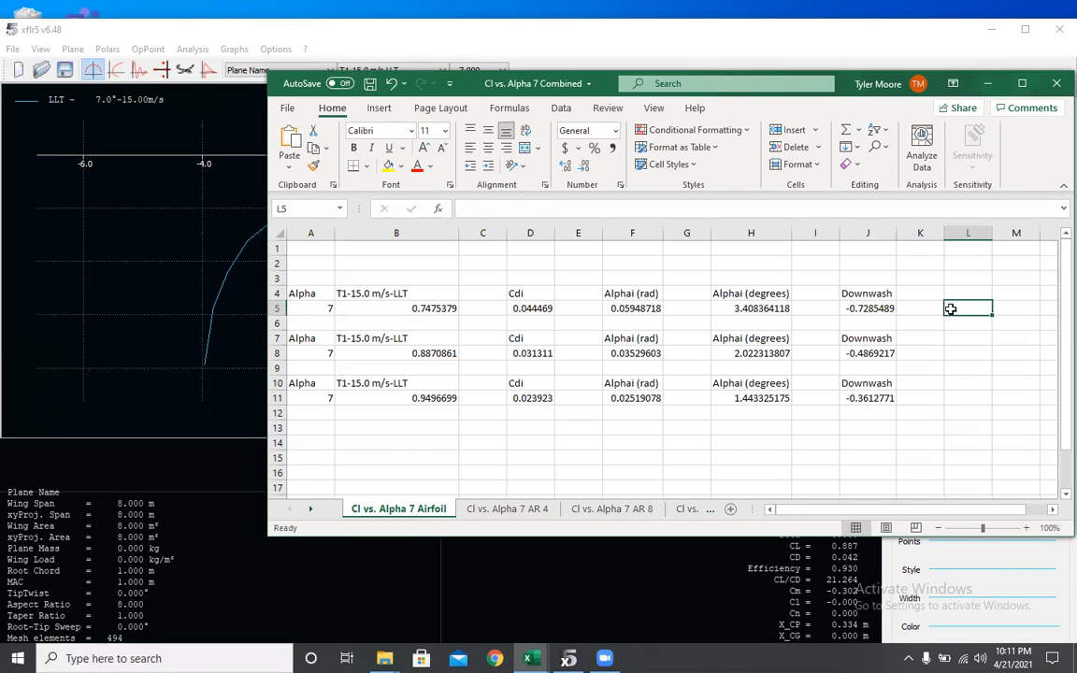